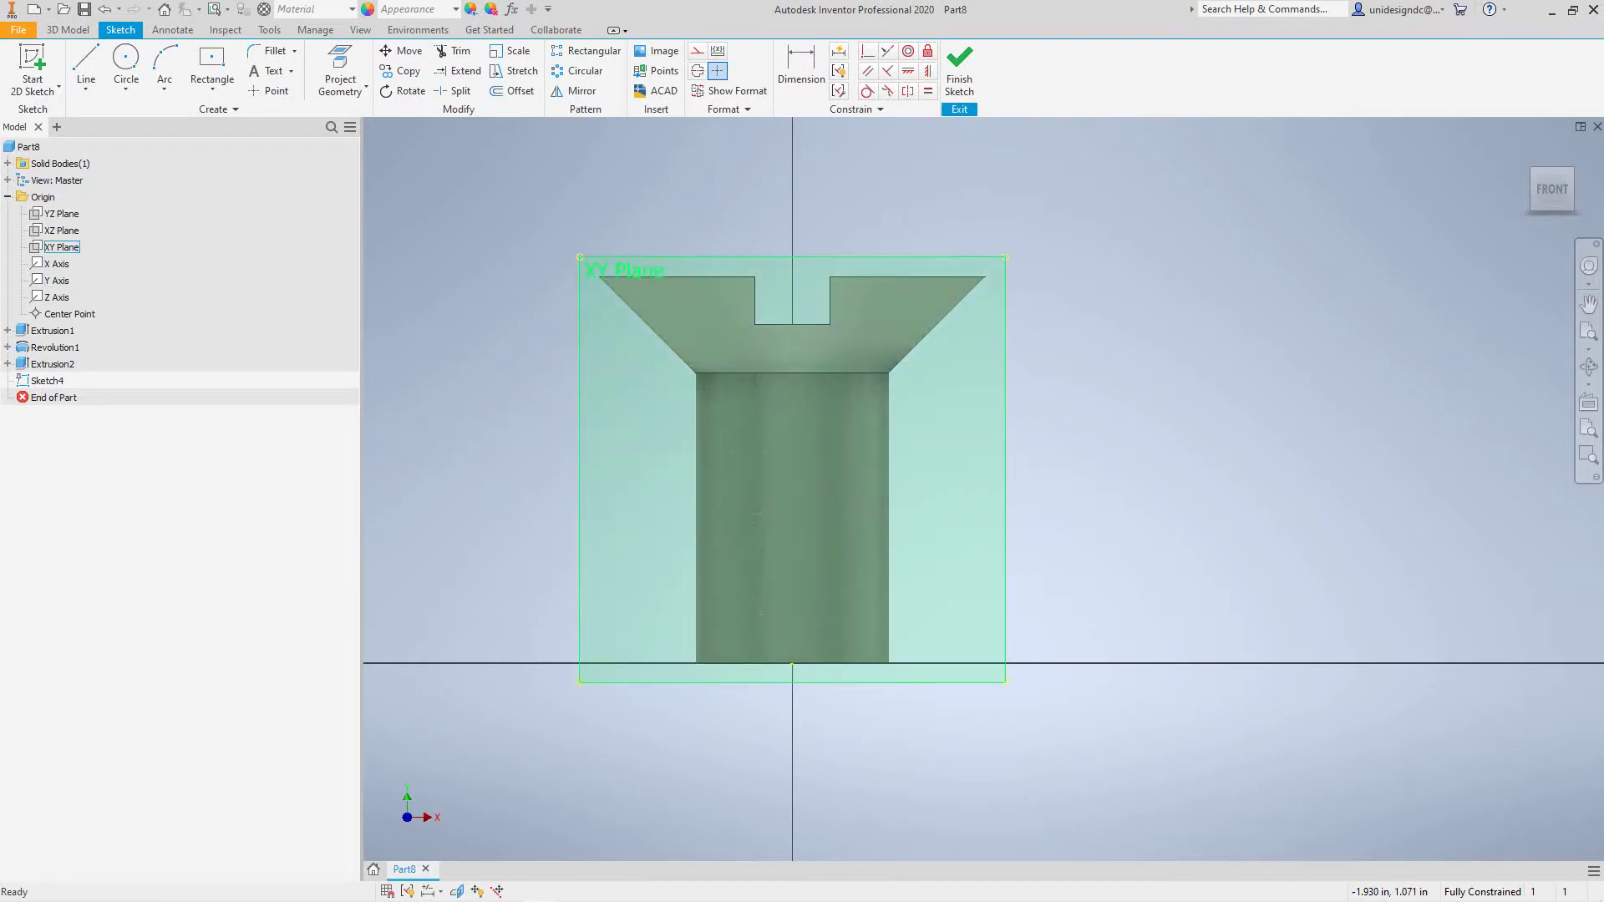
Step: Sketch a closed triangle just below and right of the shank's lower right corner, with a vertical right side about 0.021 in long and its apex pointing left
scroll(857, 703, "up", 2)
scroll(857, 703, "down", 8)
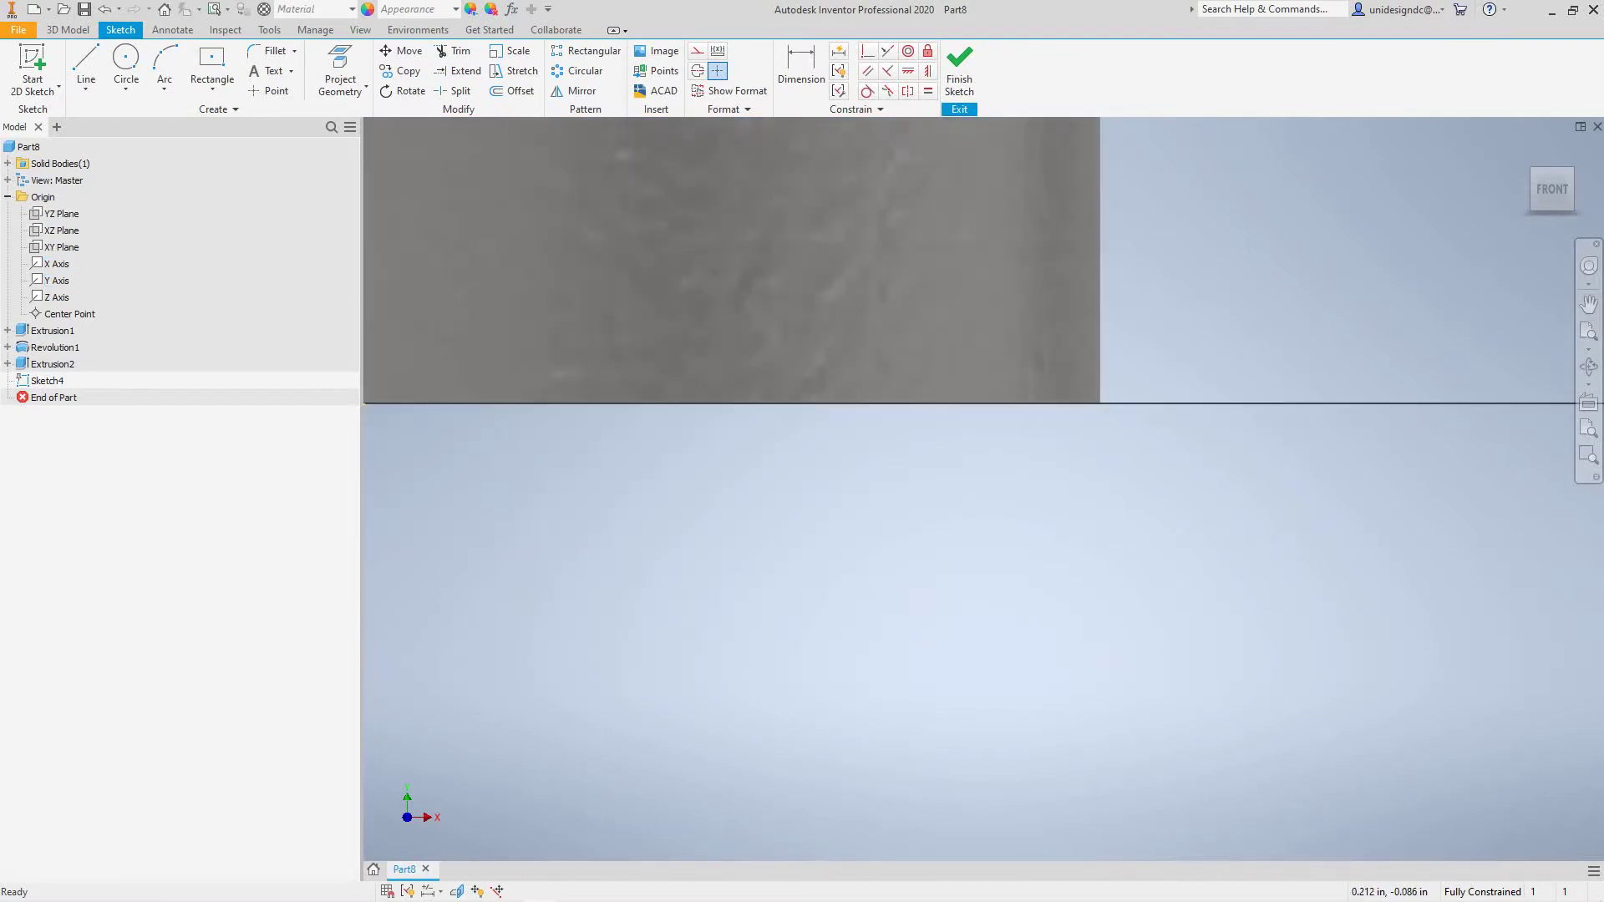
scroll(998, 635, "up", 3)
middle_click_drag(1003, 635, 788, 653)
scroll(927, 643, "down", 1)
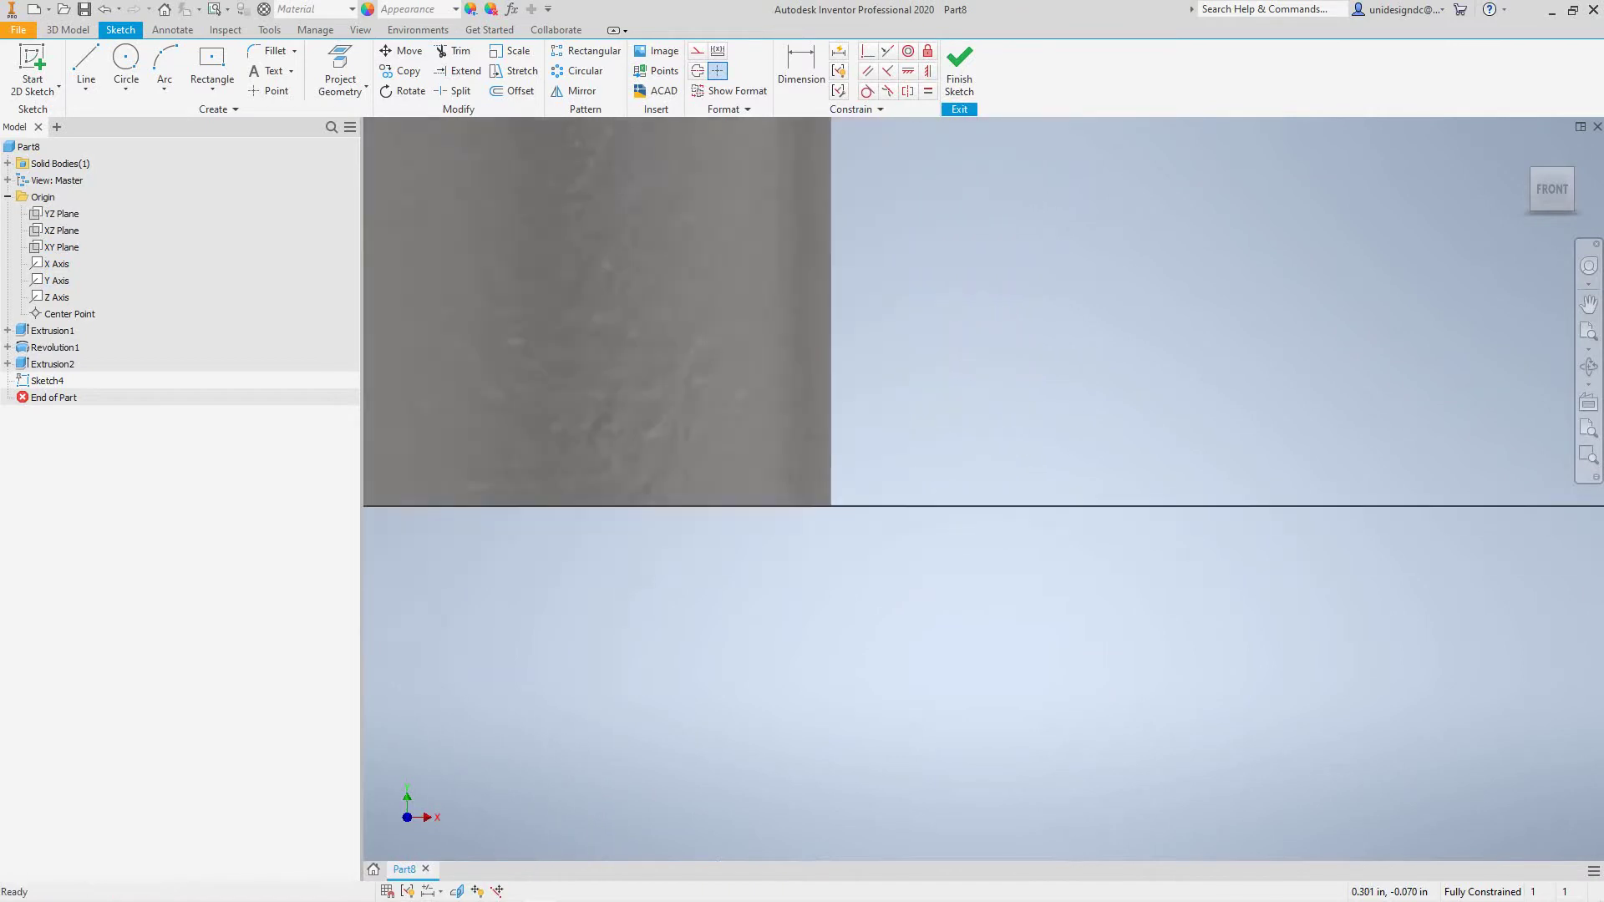
scroll(928, 638, "down", 3)
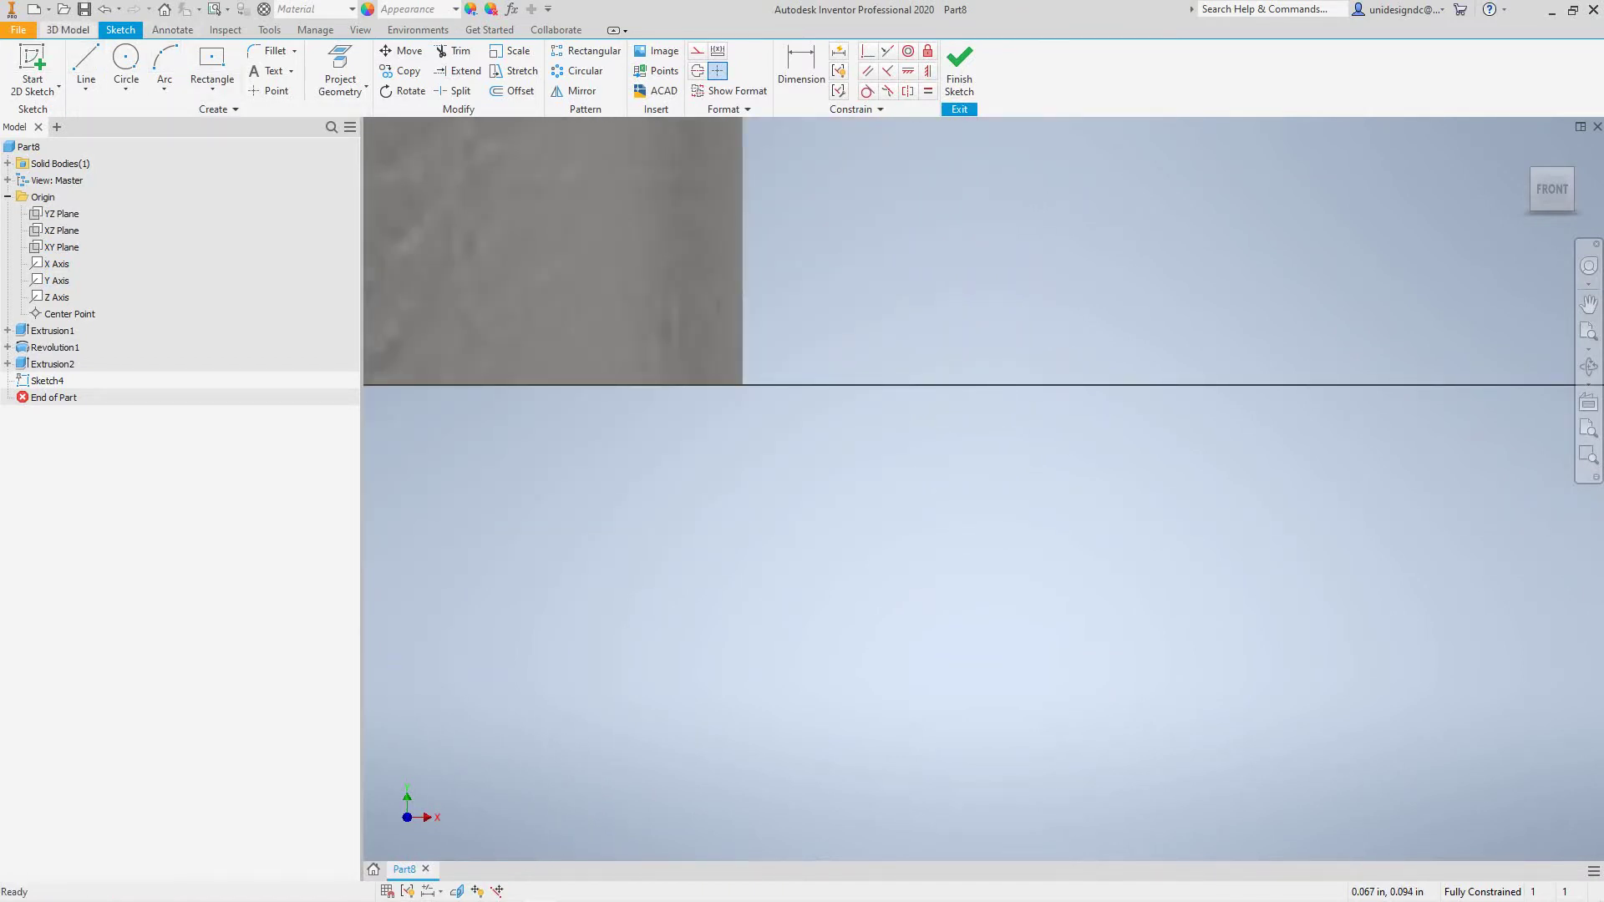
left_click(86, 62)
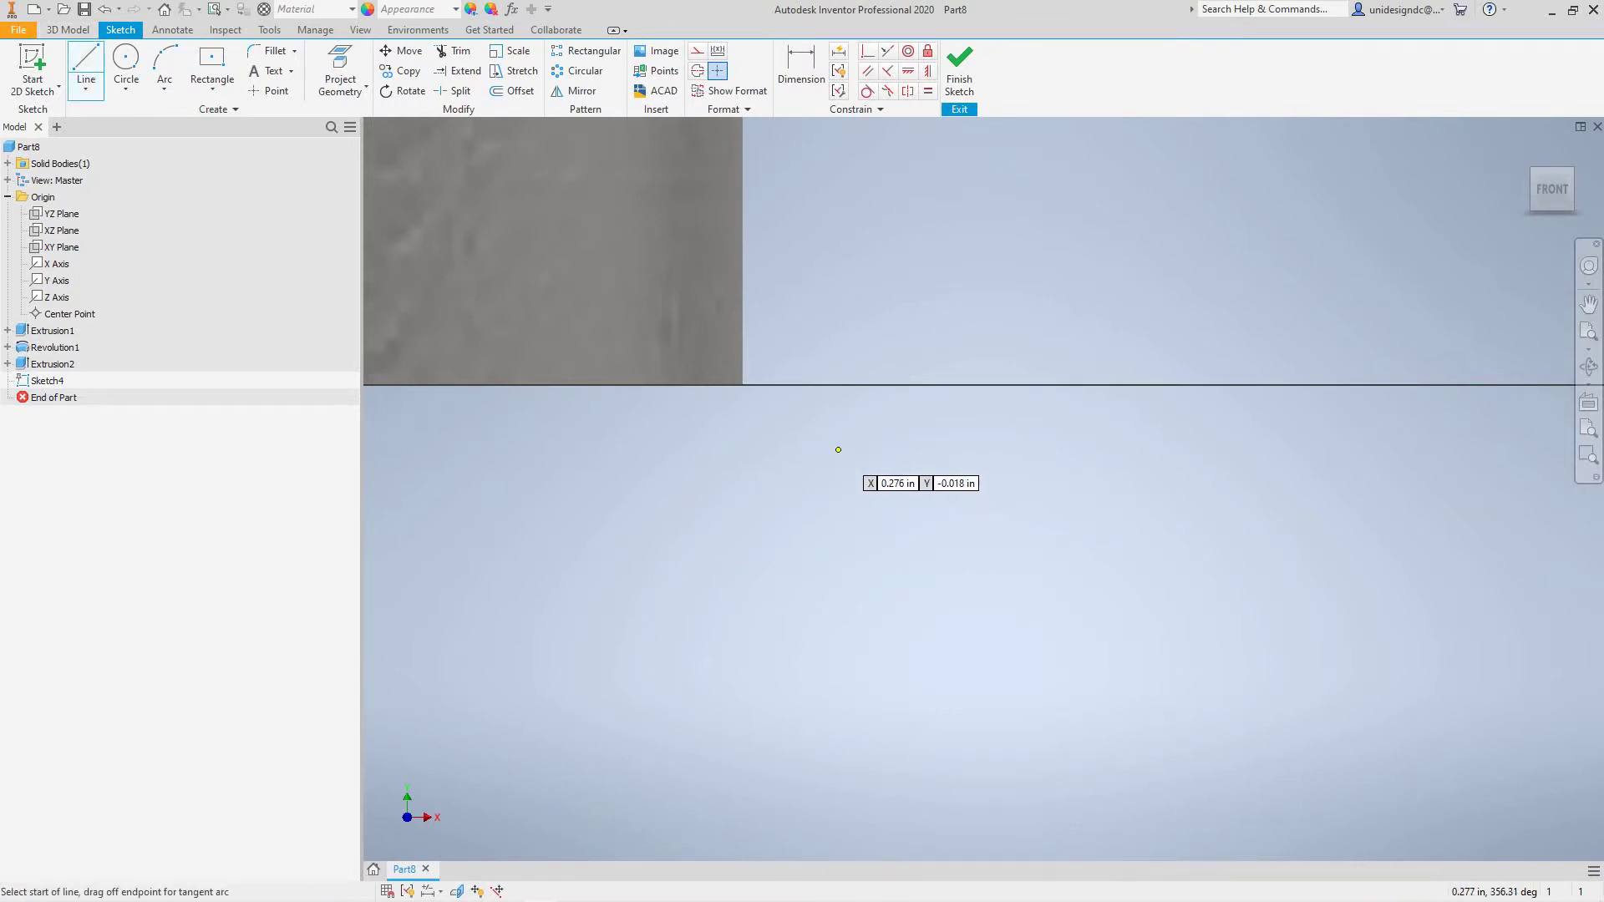
left_click(855, 474)
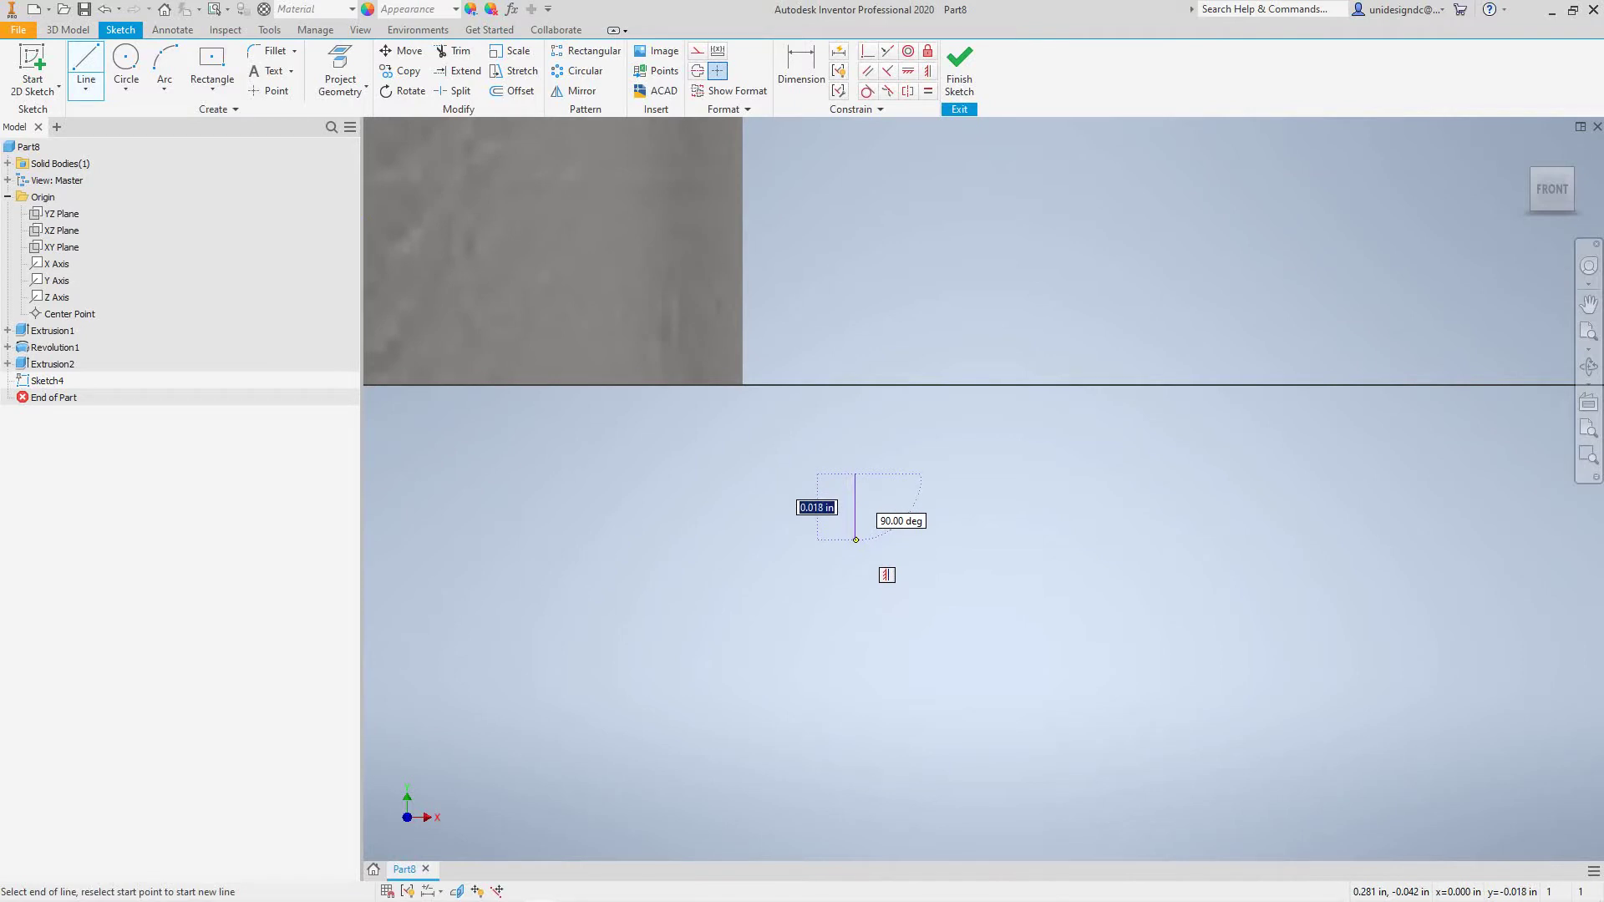
left_click(855, 550)
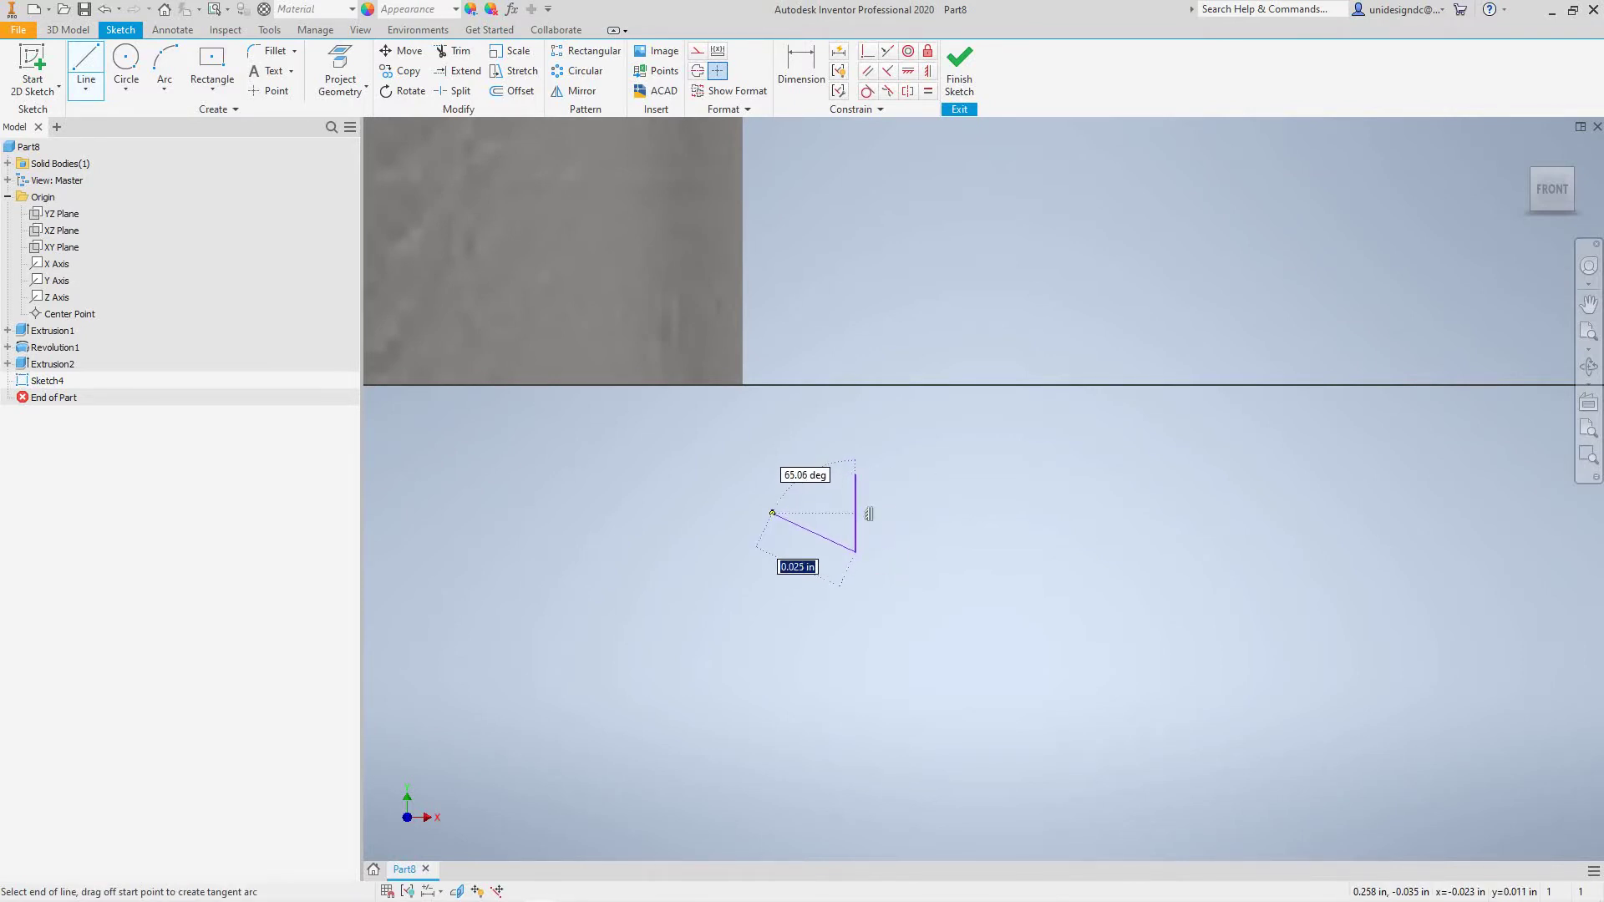
left_click(772, 513)
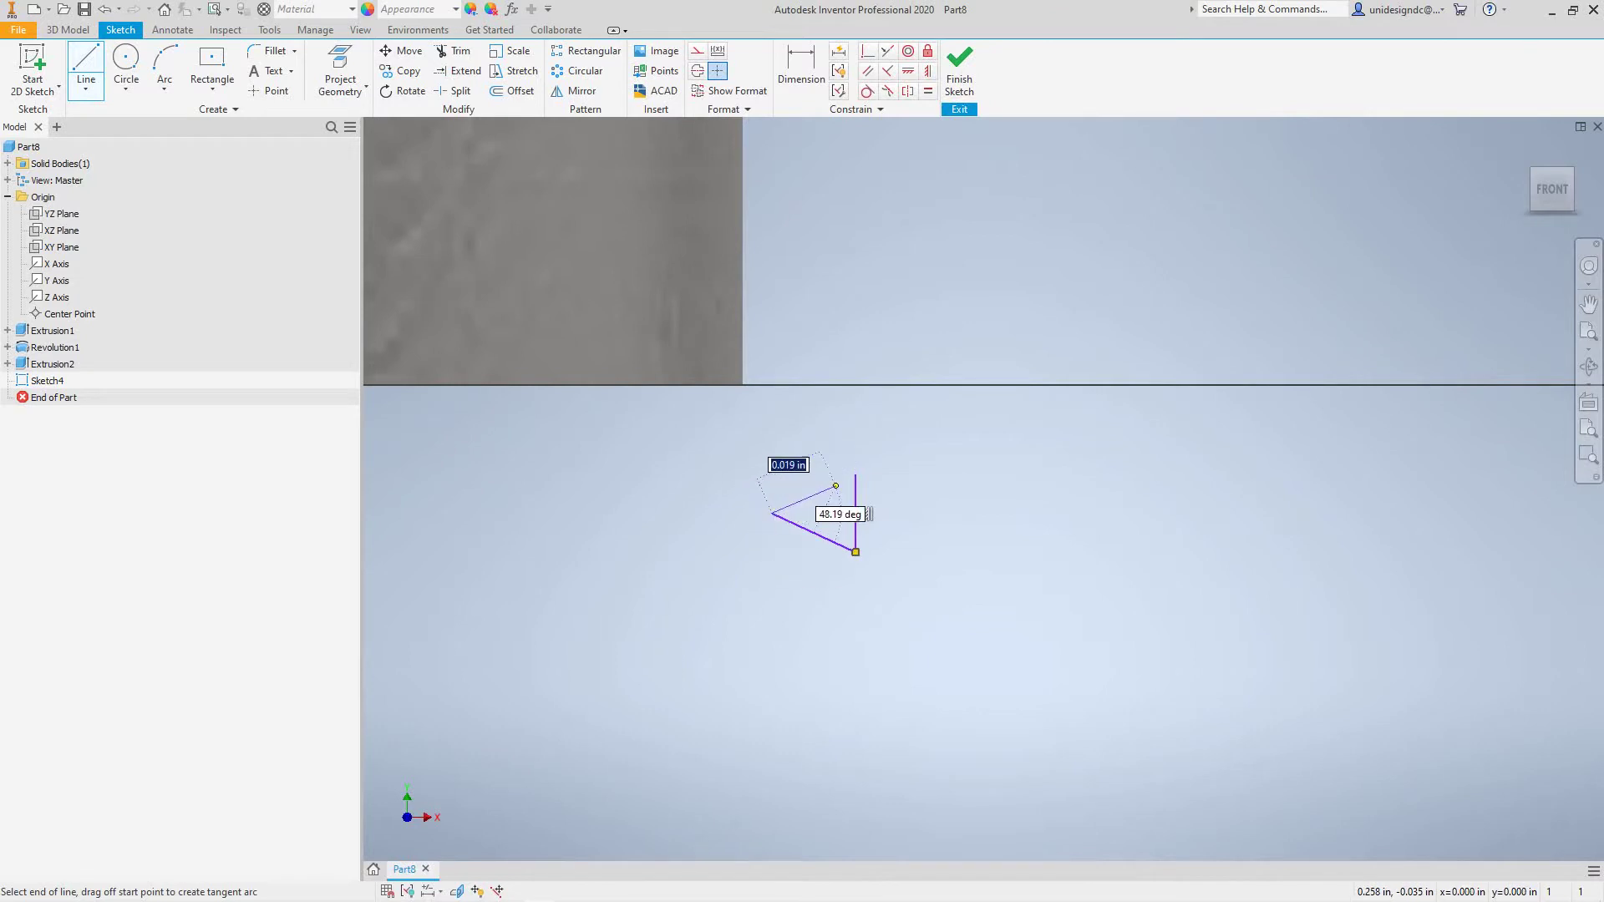
left_click(882, 502)
scroll(869, 497, "down", 3)
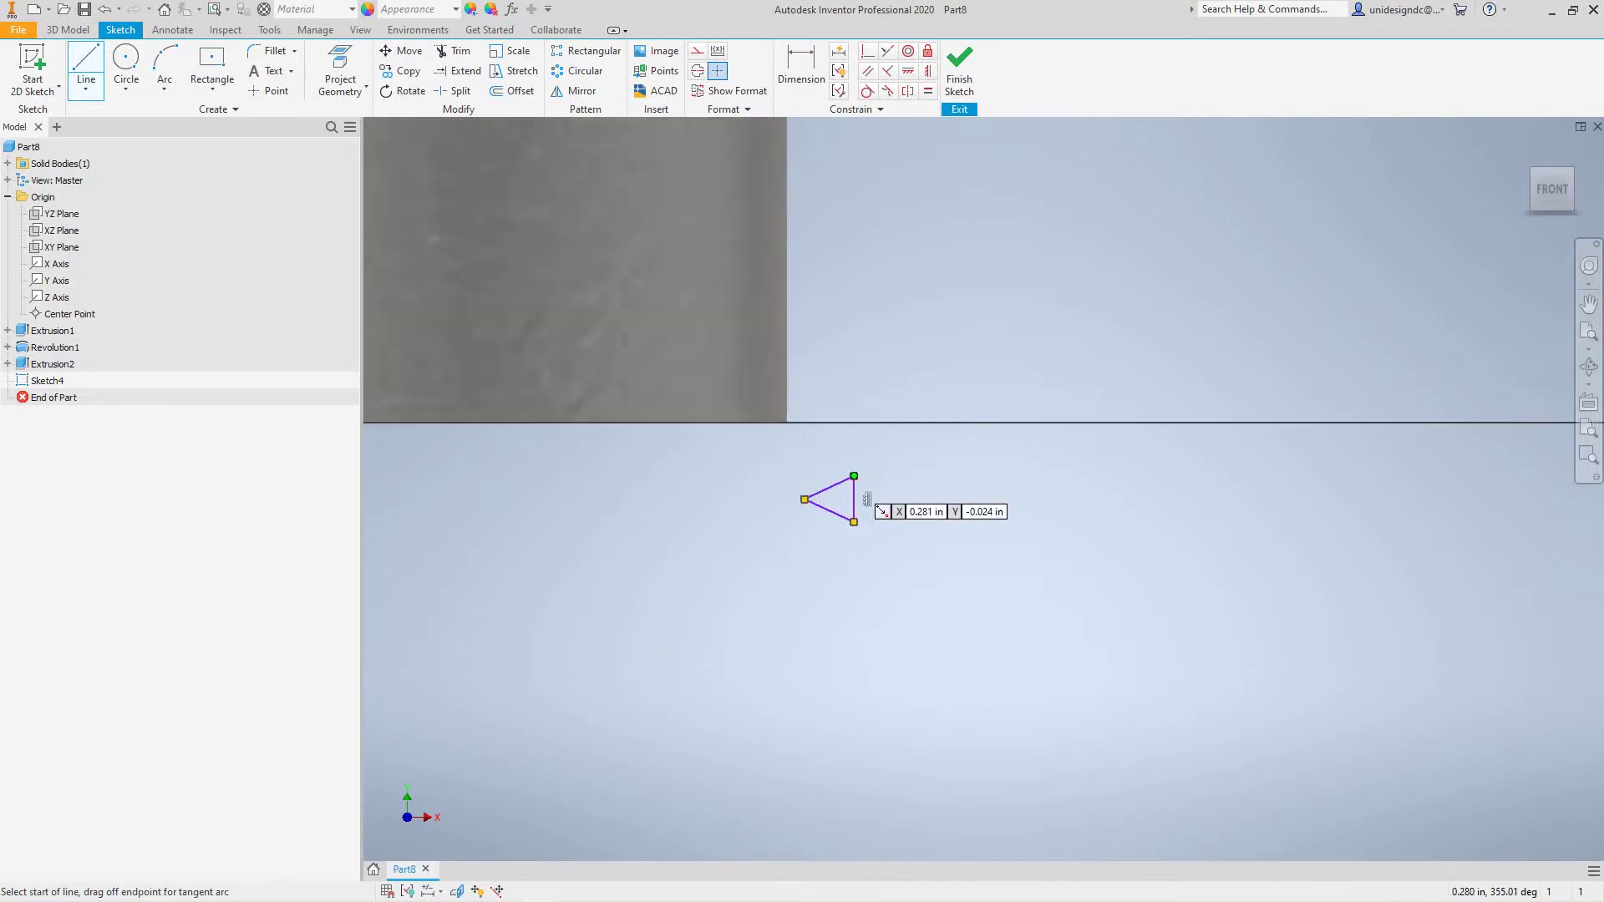
Step: Dimension the triangle's vertical side and set its length to 1/16 in
scroll(851, 478, "up", 5)
middle_click_drag(981, 498, 856, 494)
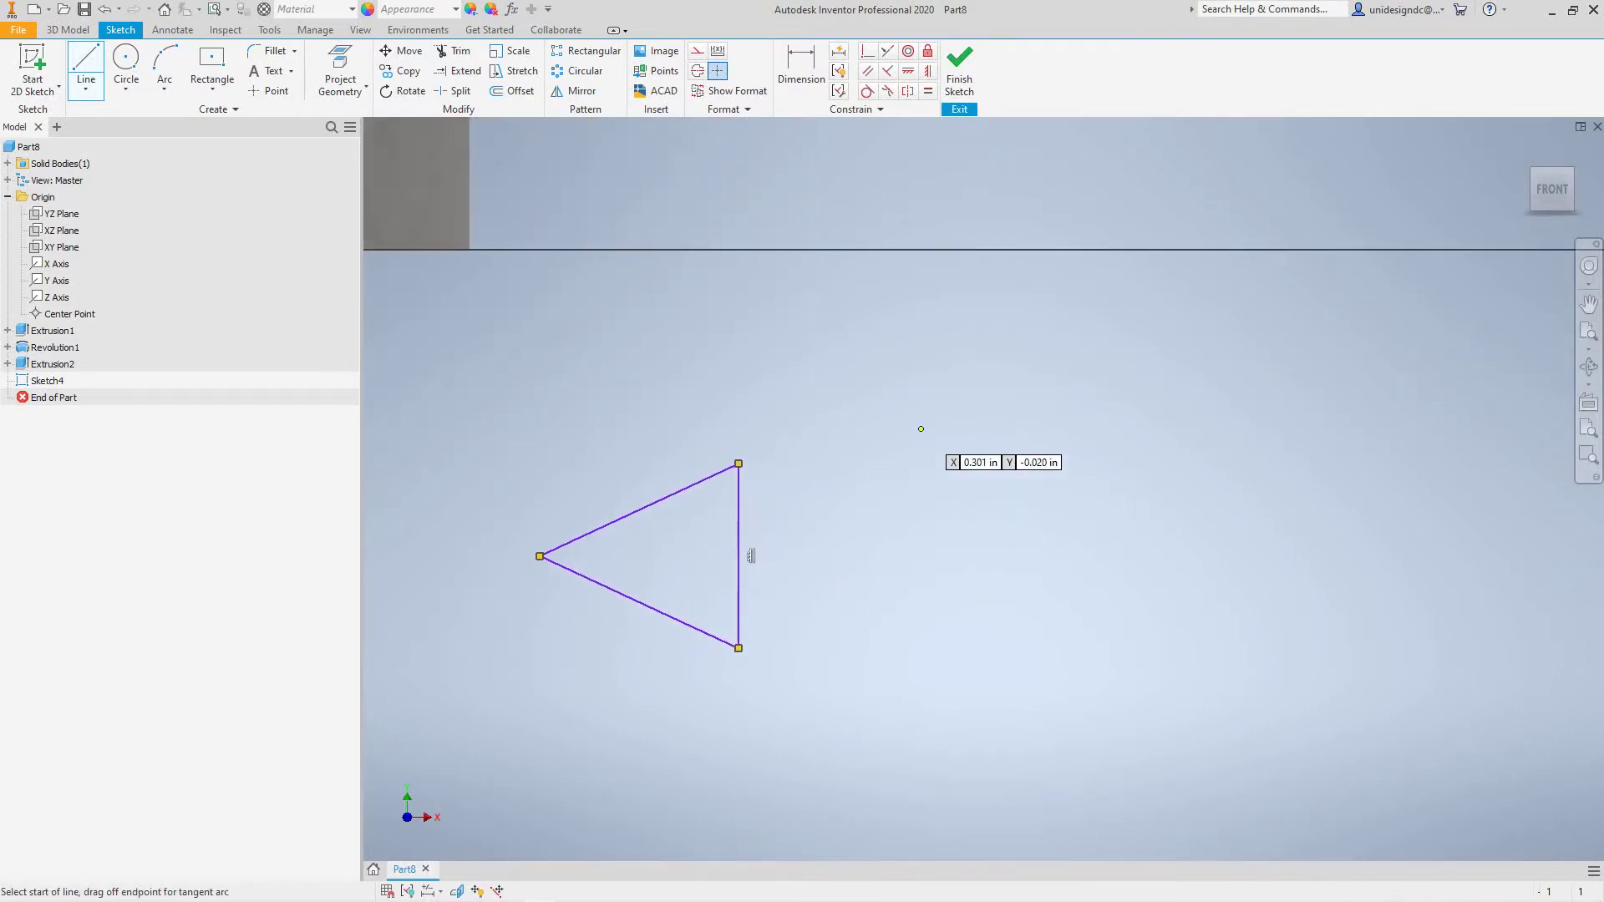
key("d")
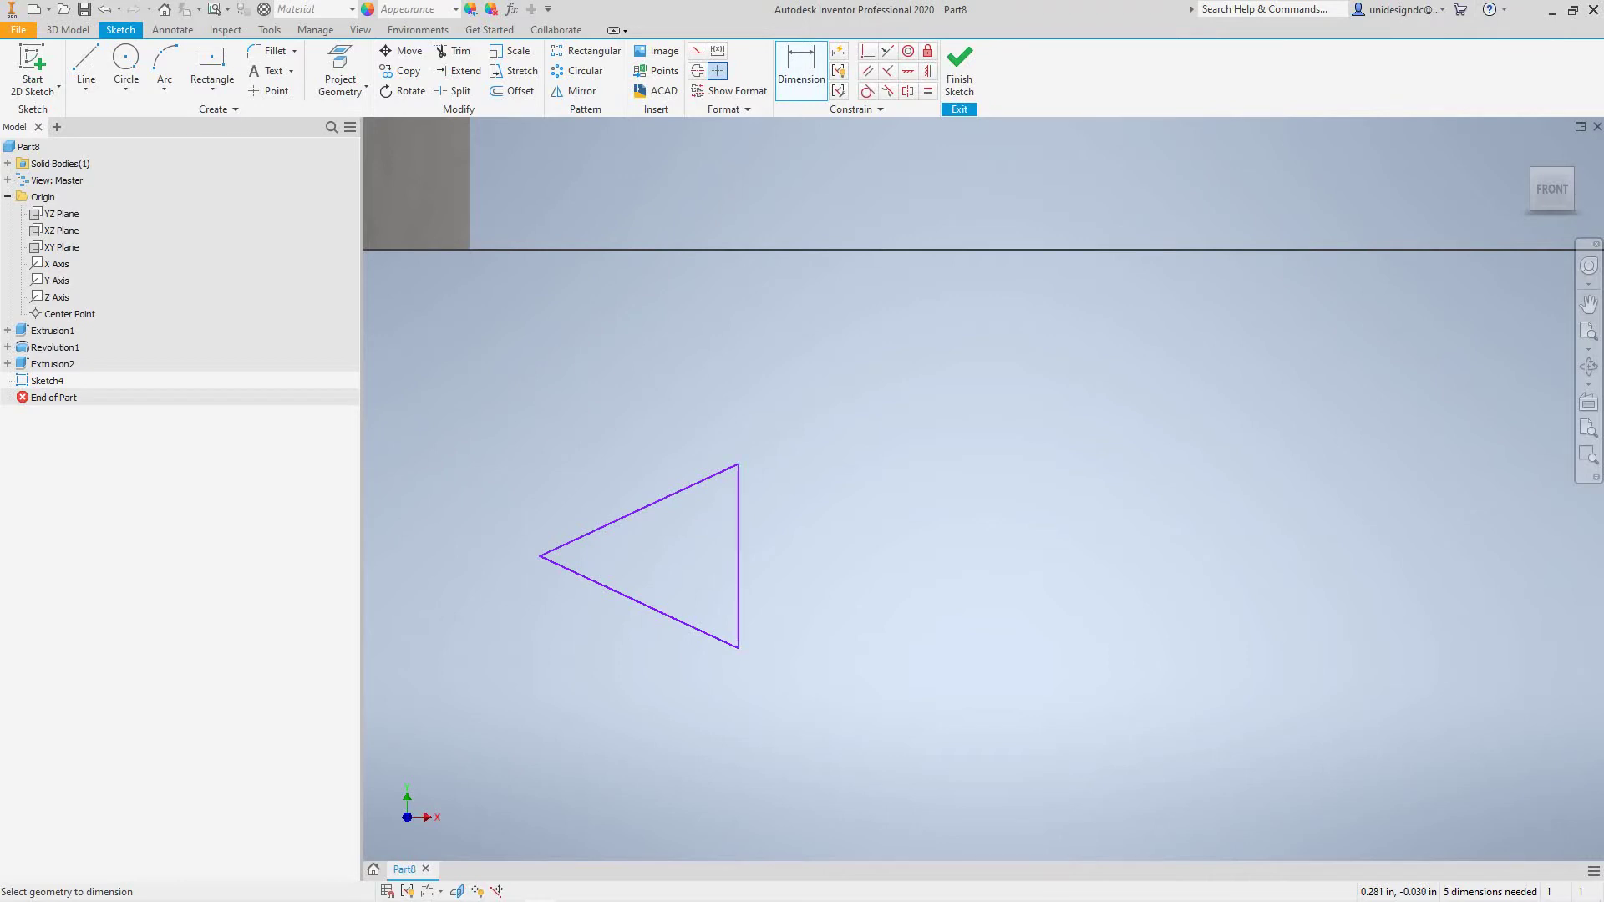
left_click(738, 463)
left_click(737, 647)
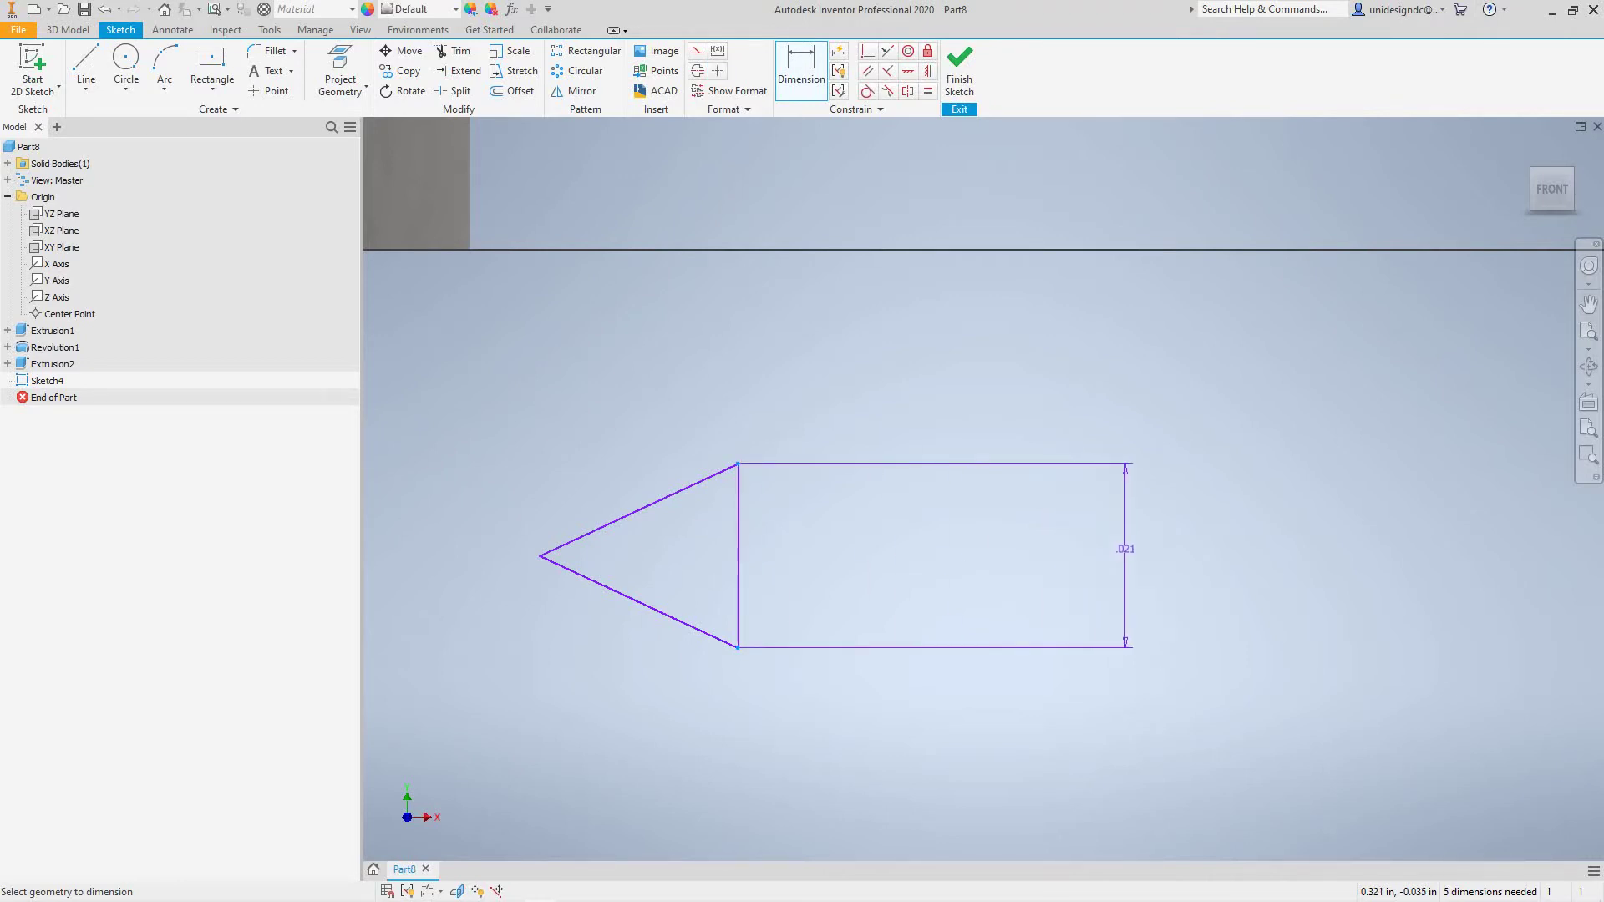
left_click(1126, 548)
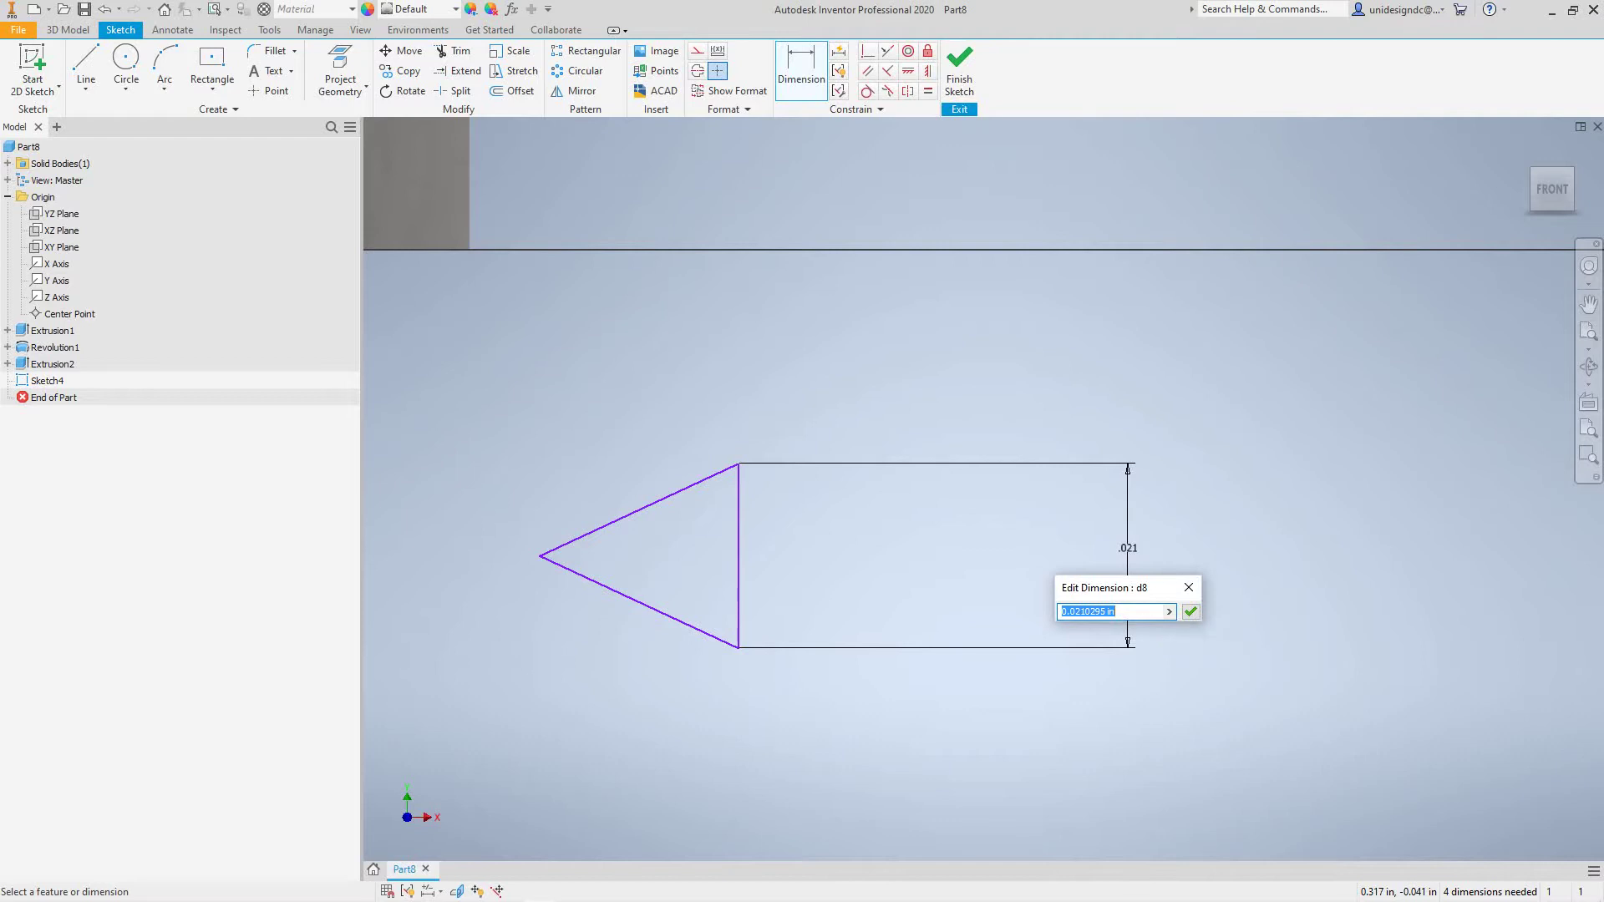
type("1/16")
key("Return")
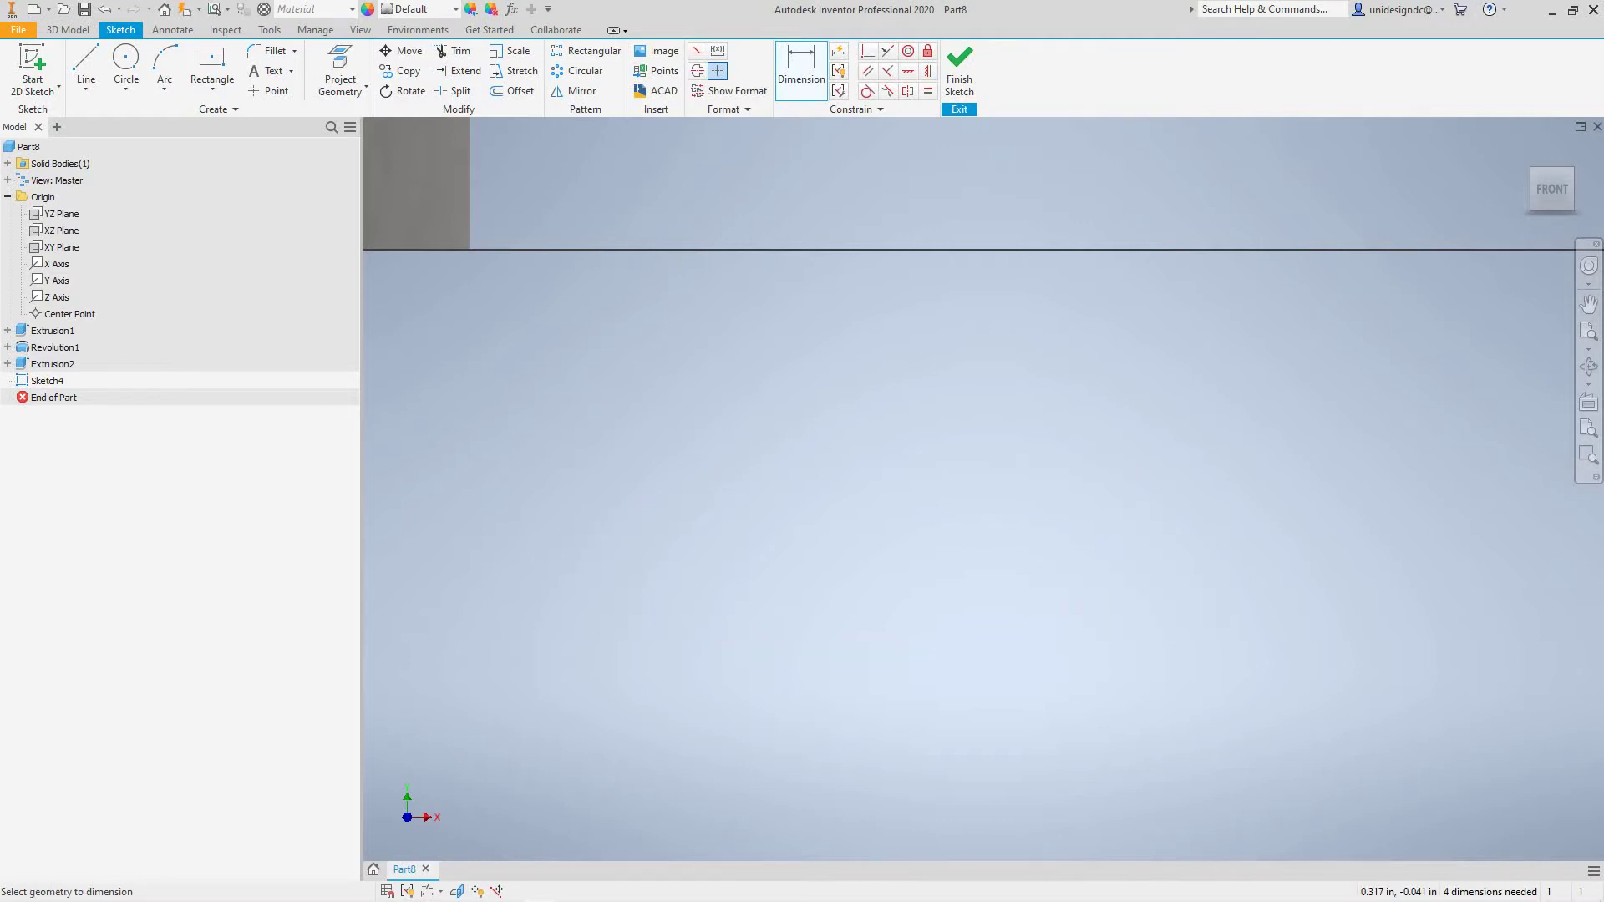
Step: Dimension the angle between the triangle's two slanted sides and set it to 60 degrees
scroll(1066, 623, "down", 2)
scroll(1066, 623, "up", 8)
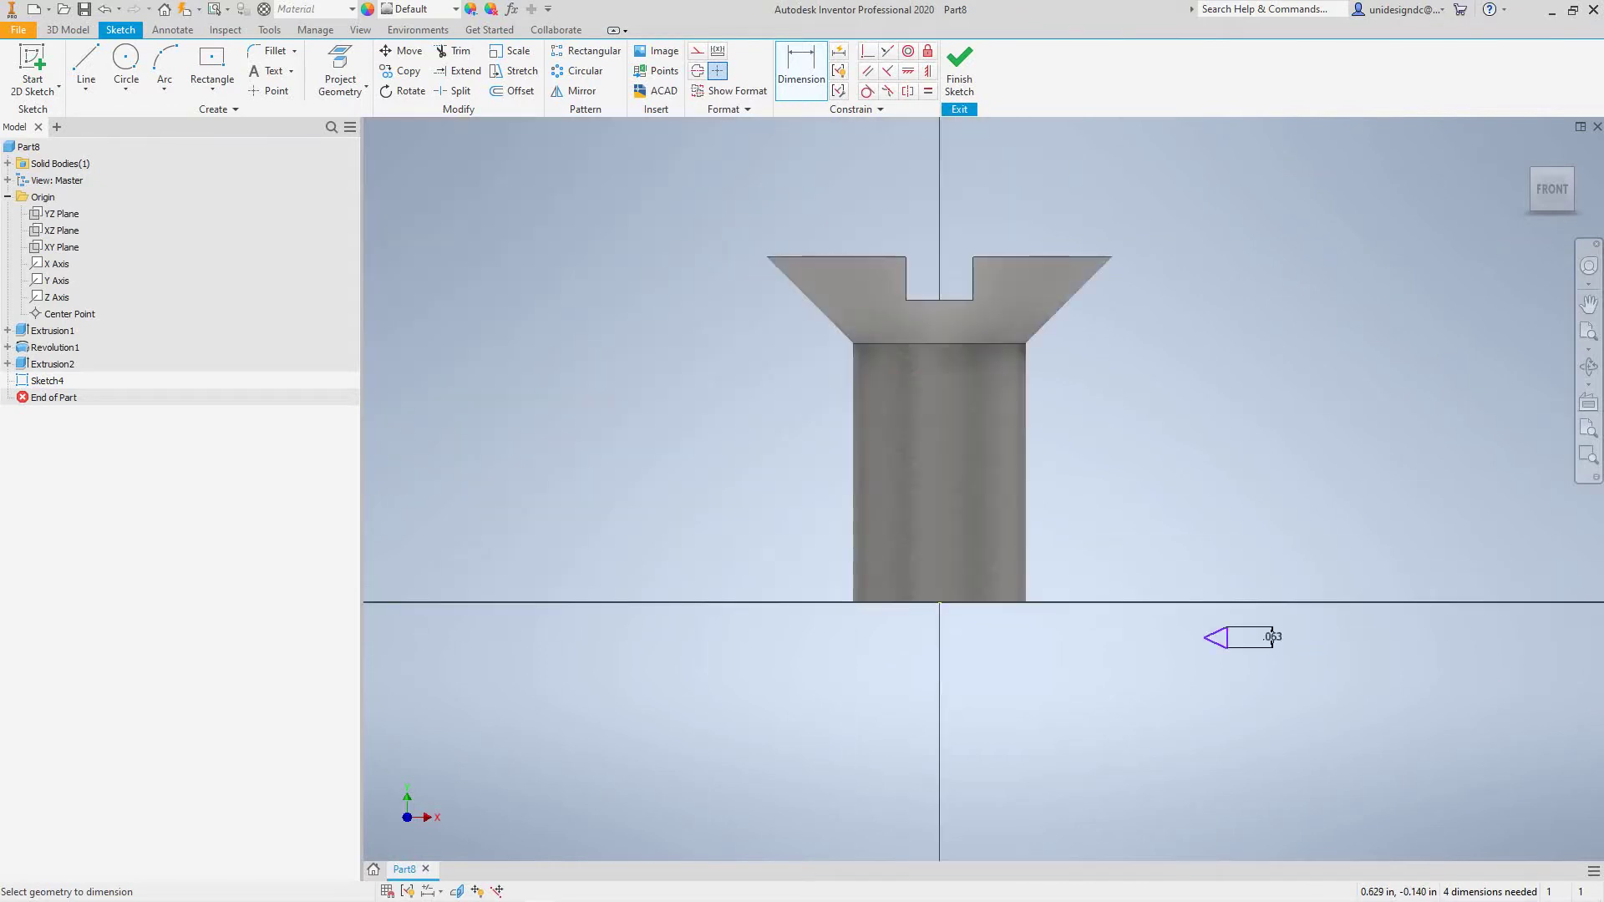
middle_click_drag(1156, 650, 784, 613)
scroll(930, 625, "up", 4)
scroll(930, 626, "down", 7)
middle_click_drag(921, 620, 1253, 620)
scroll(1100, 579, "up", 5)
scroll(1099, 580, "down", 4)
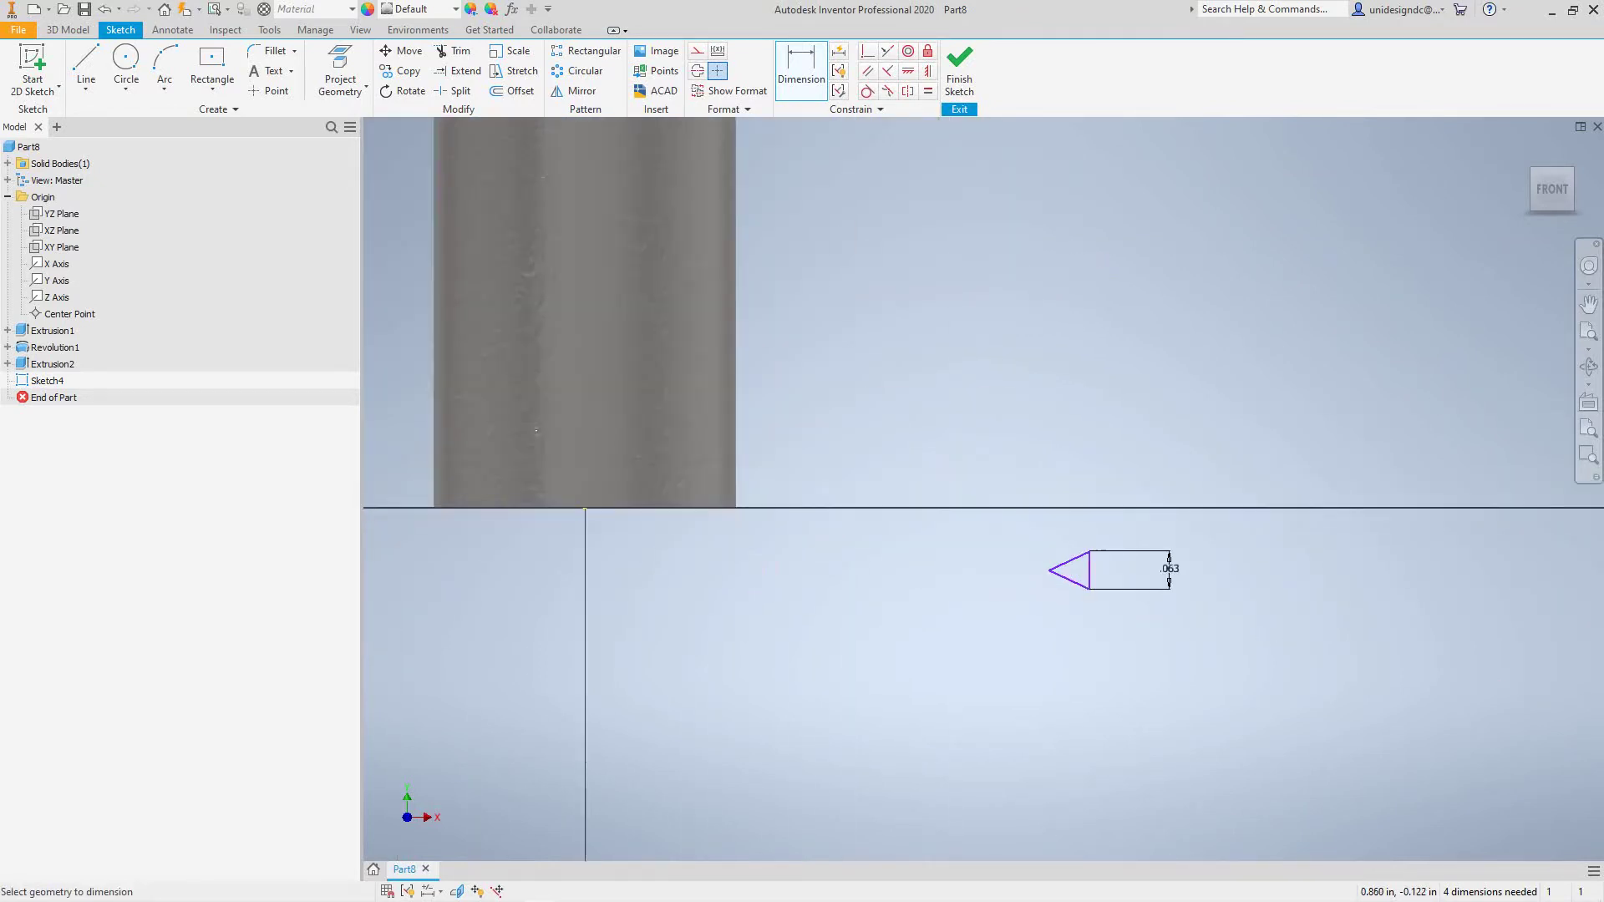
scroll(1103, 584, "down", 5)
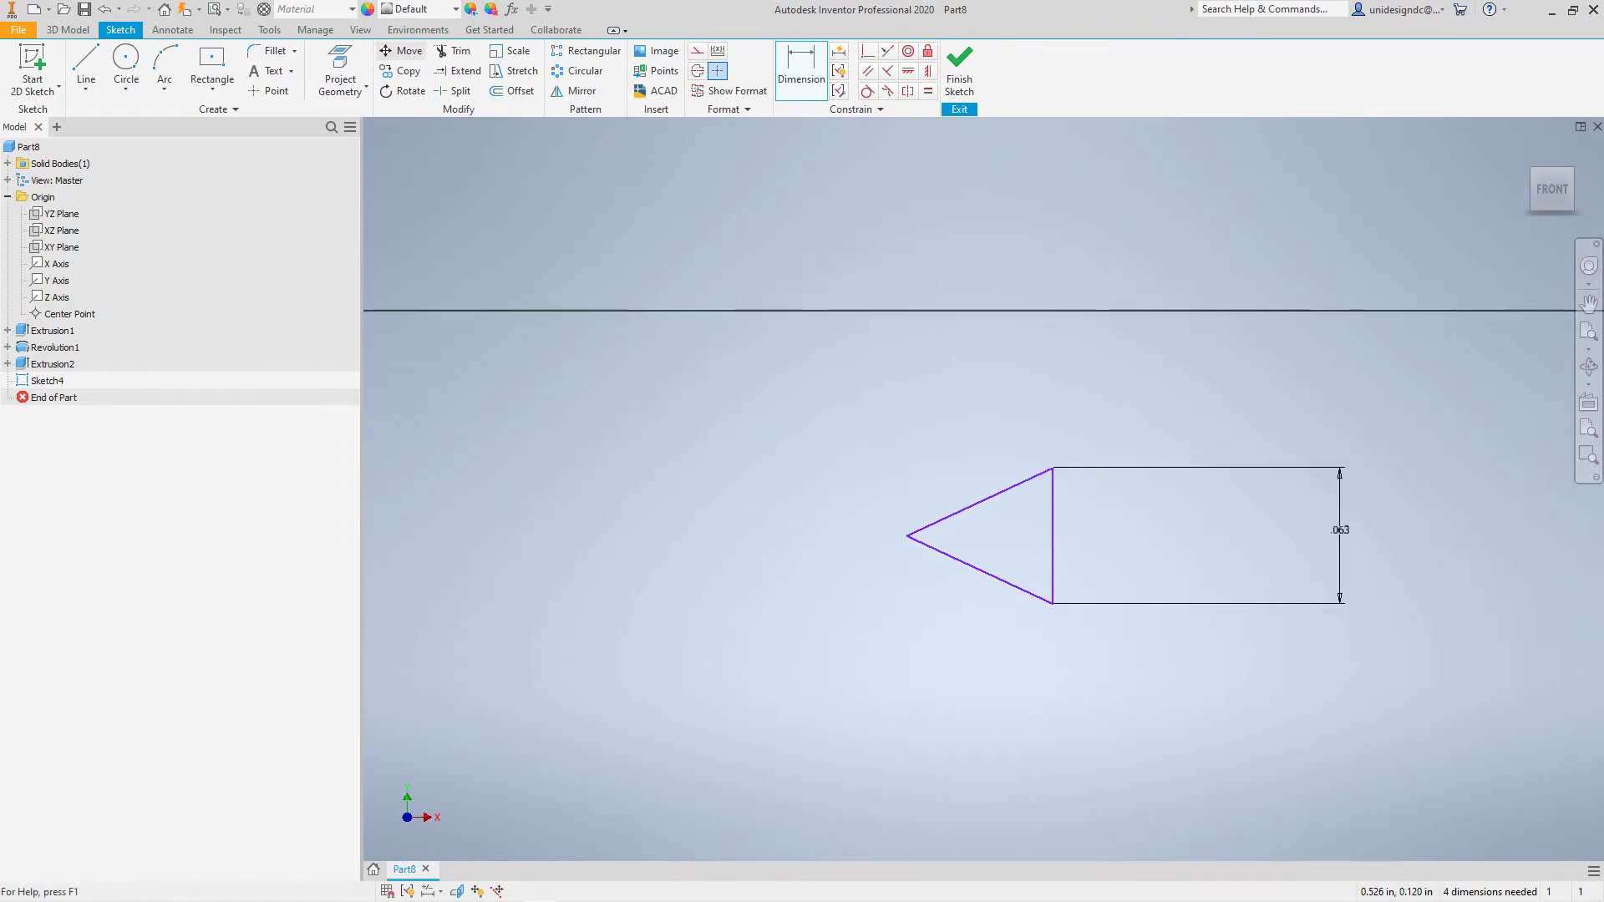
left_click(990, 497)
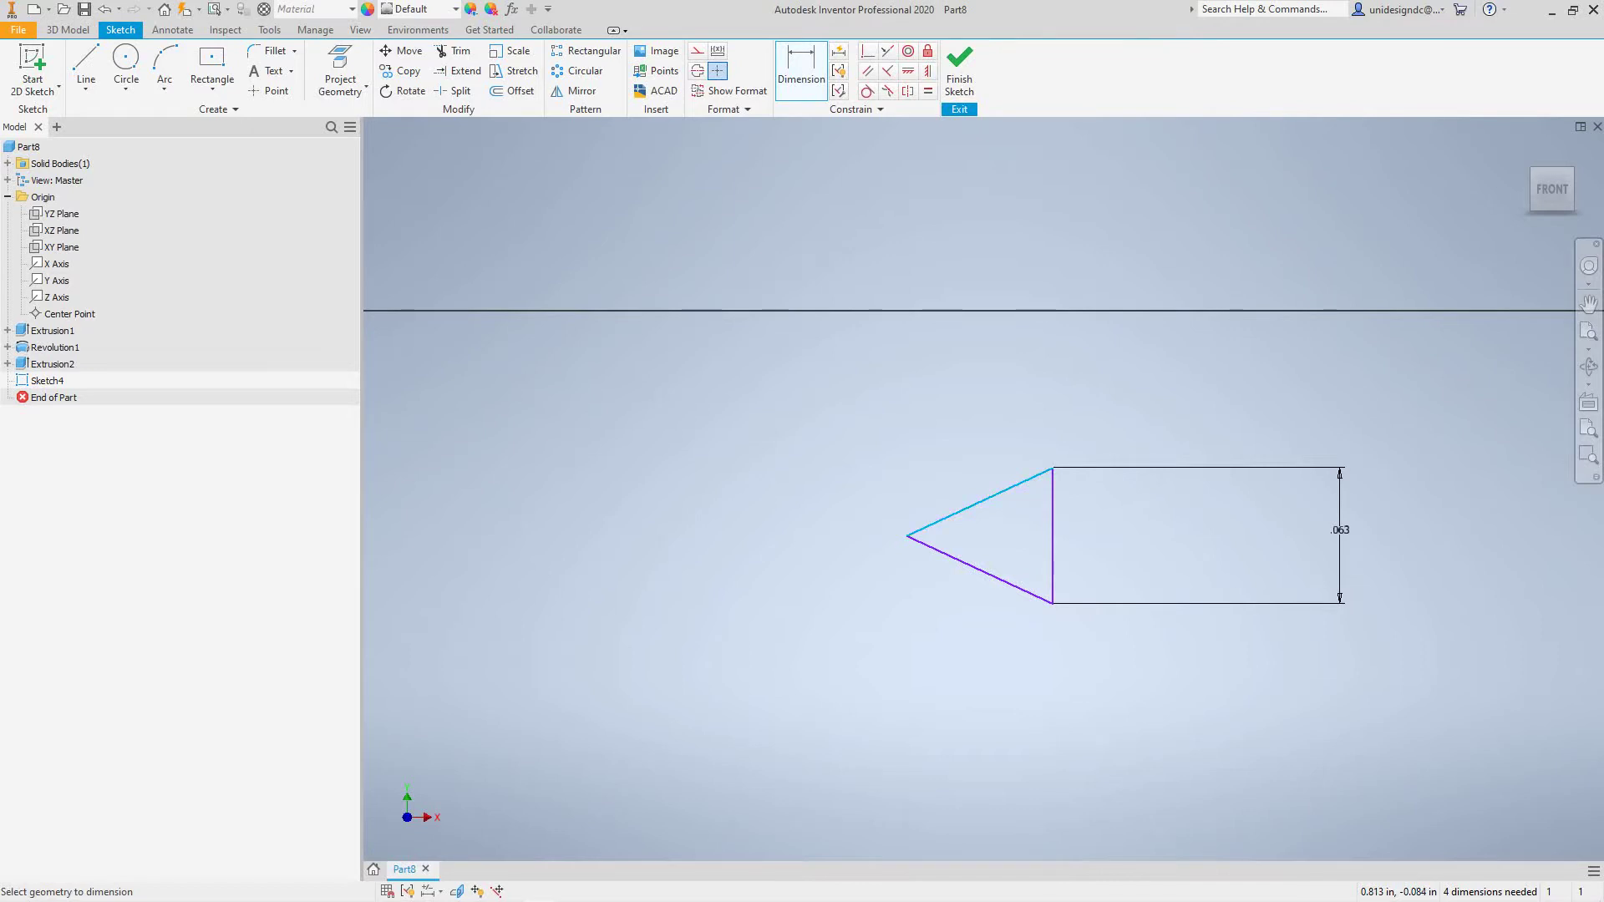
left_click(1000, 578)
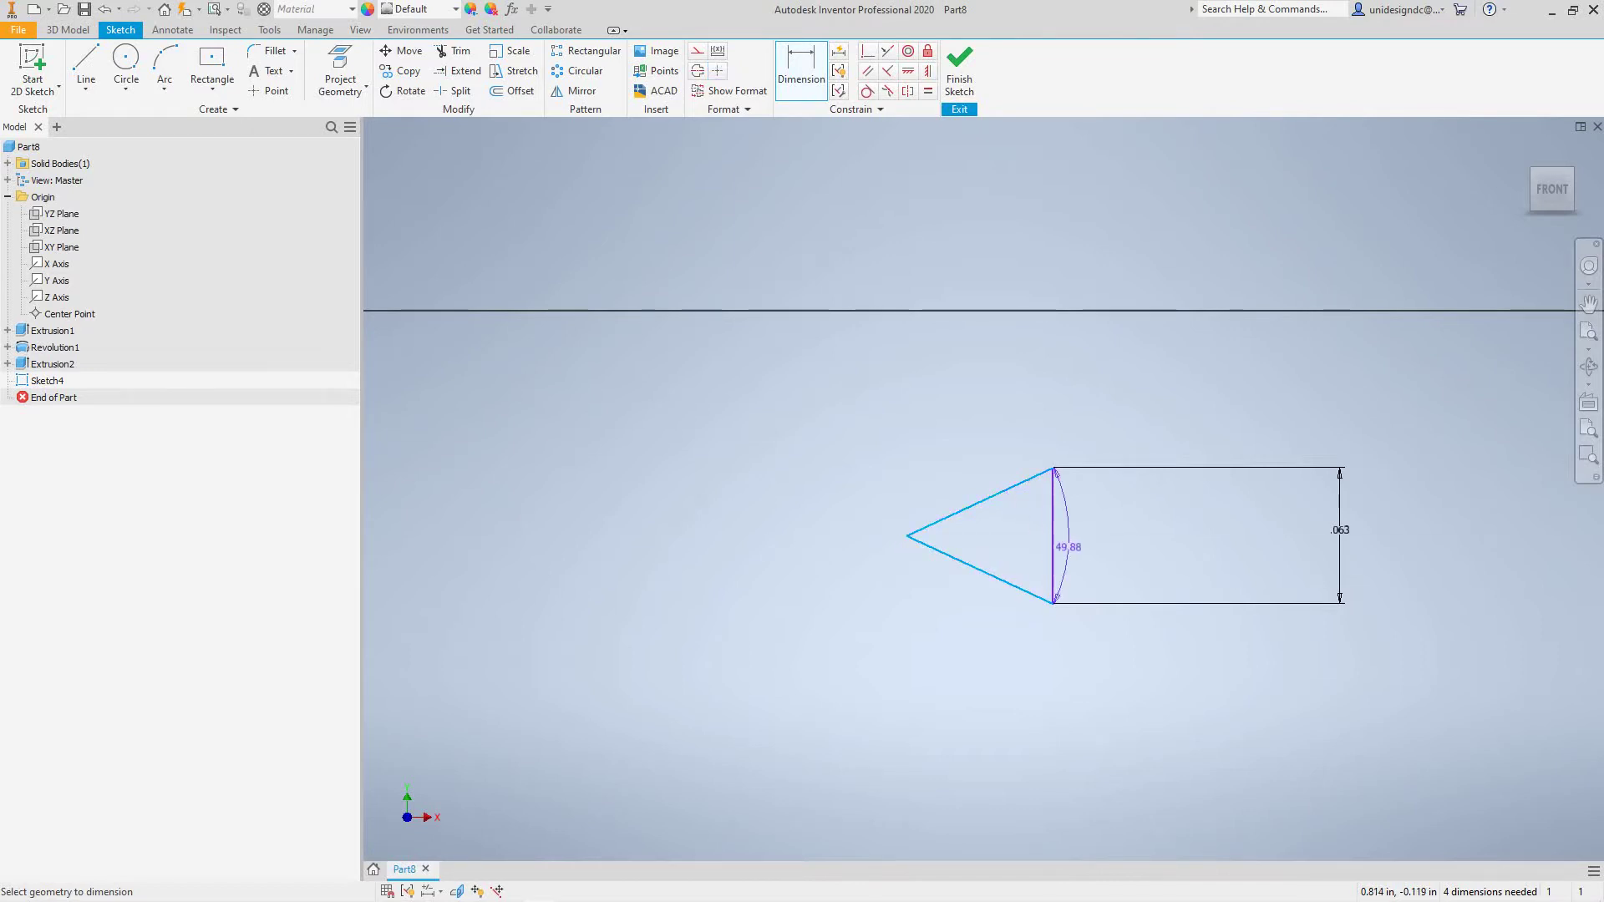
left_click(1193, 528)
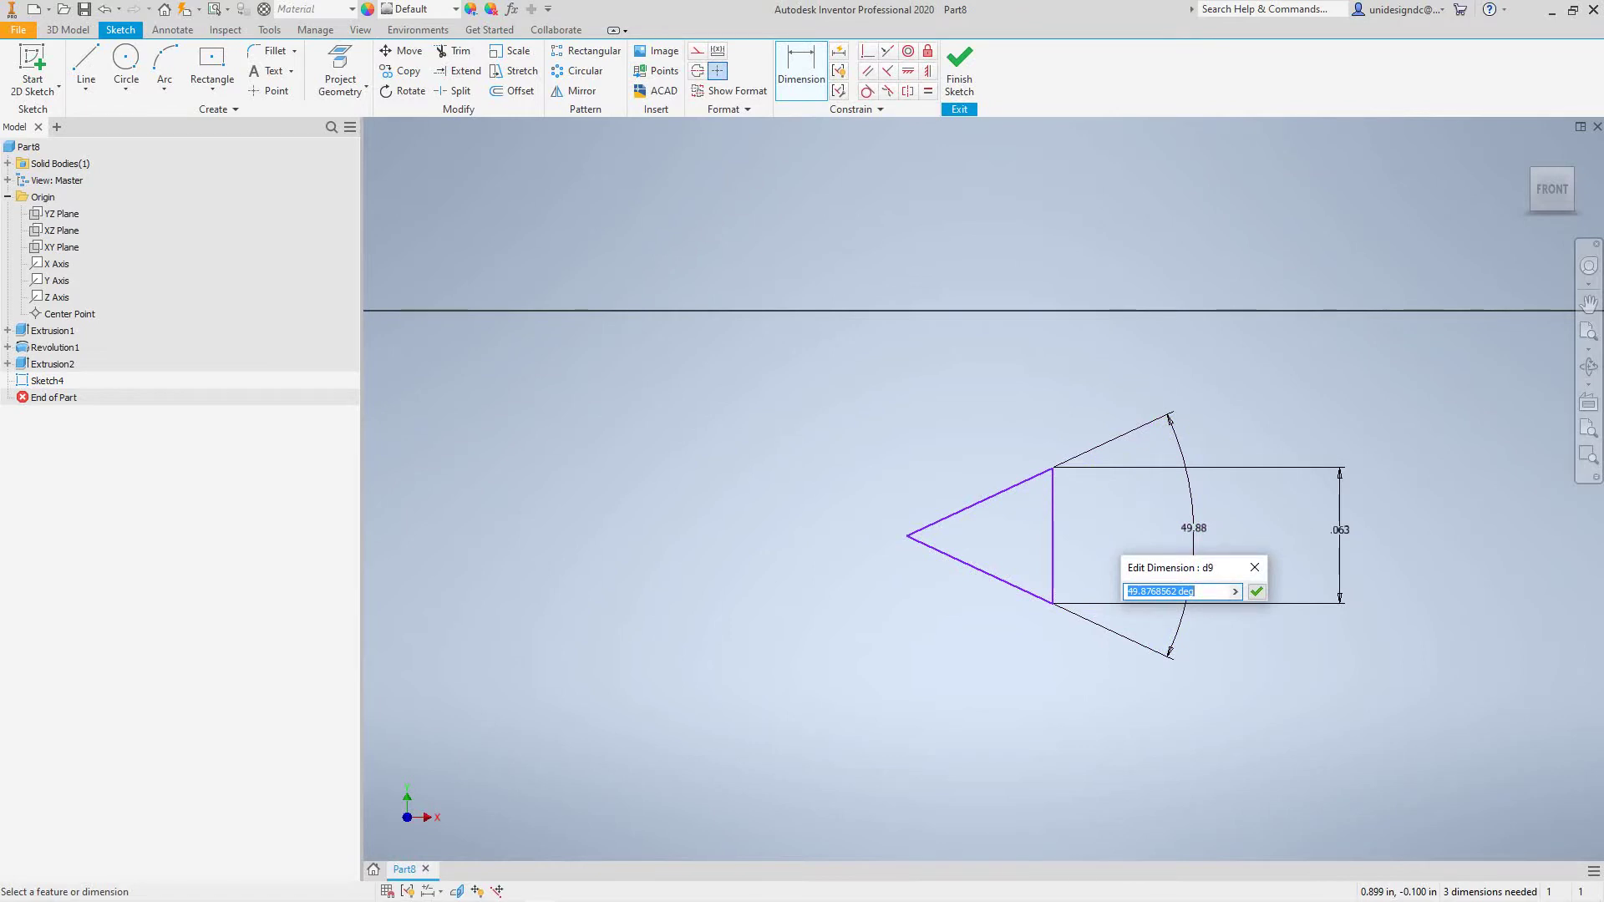
type("60")
key("Return")
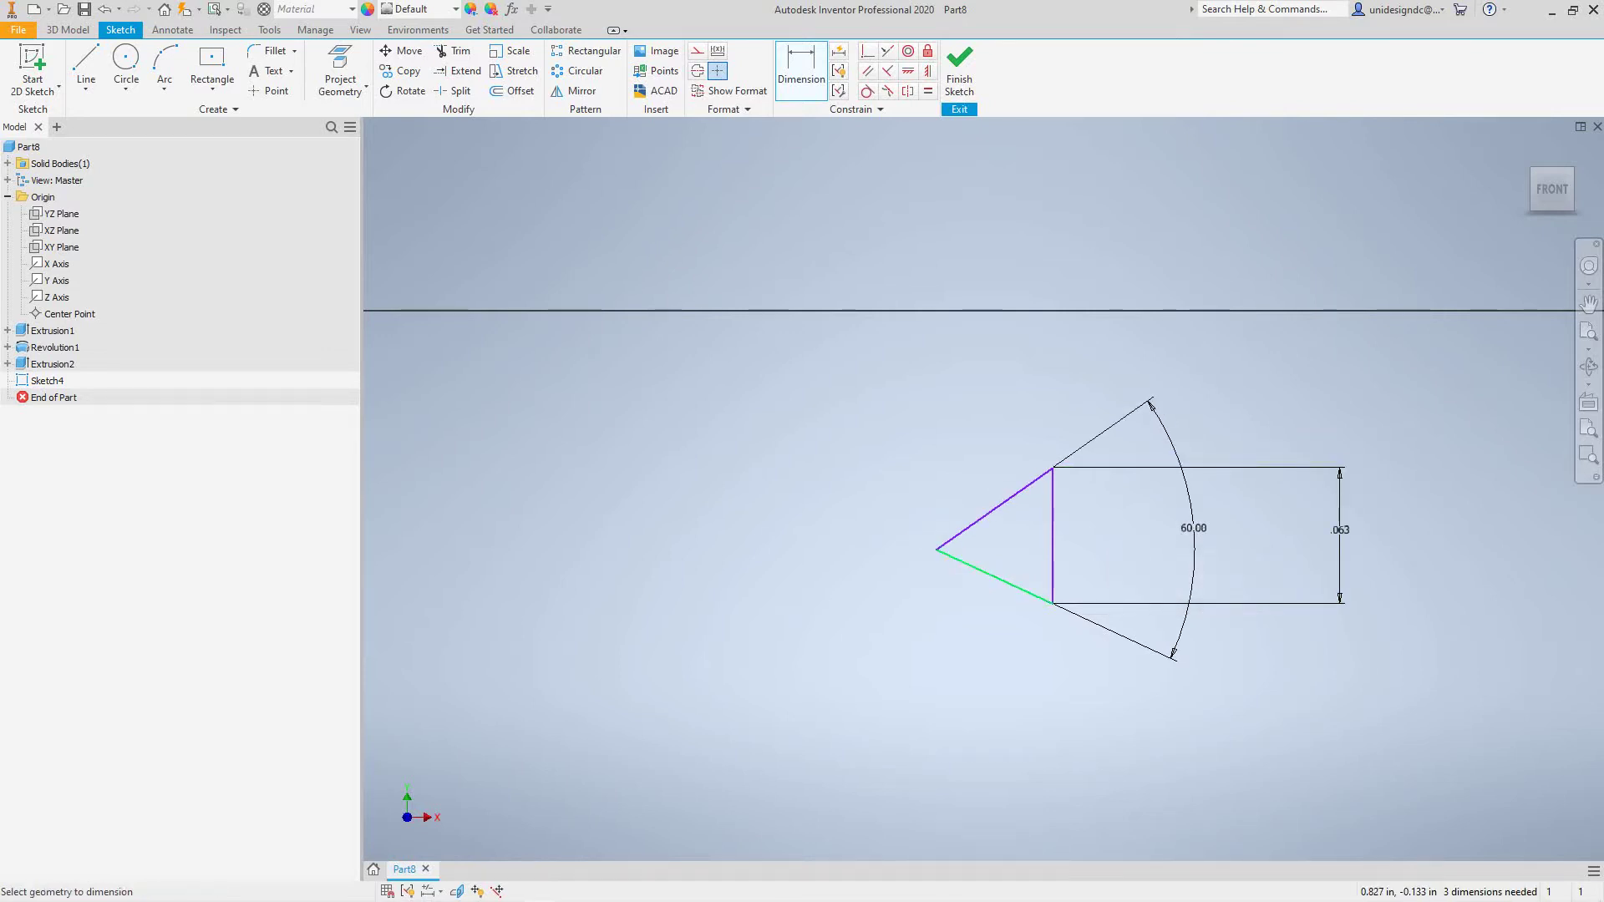
Step: Try to apply a parallel constraint between the triangle's upper and lower slanted sides
scroll(1036, 598, "up", 3)
middle_click_drag(1253, 598, 1011, 652)
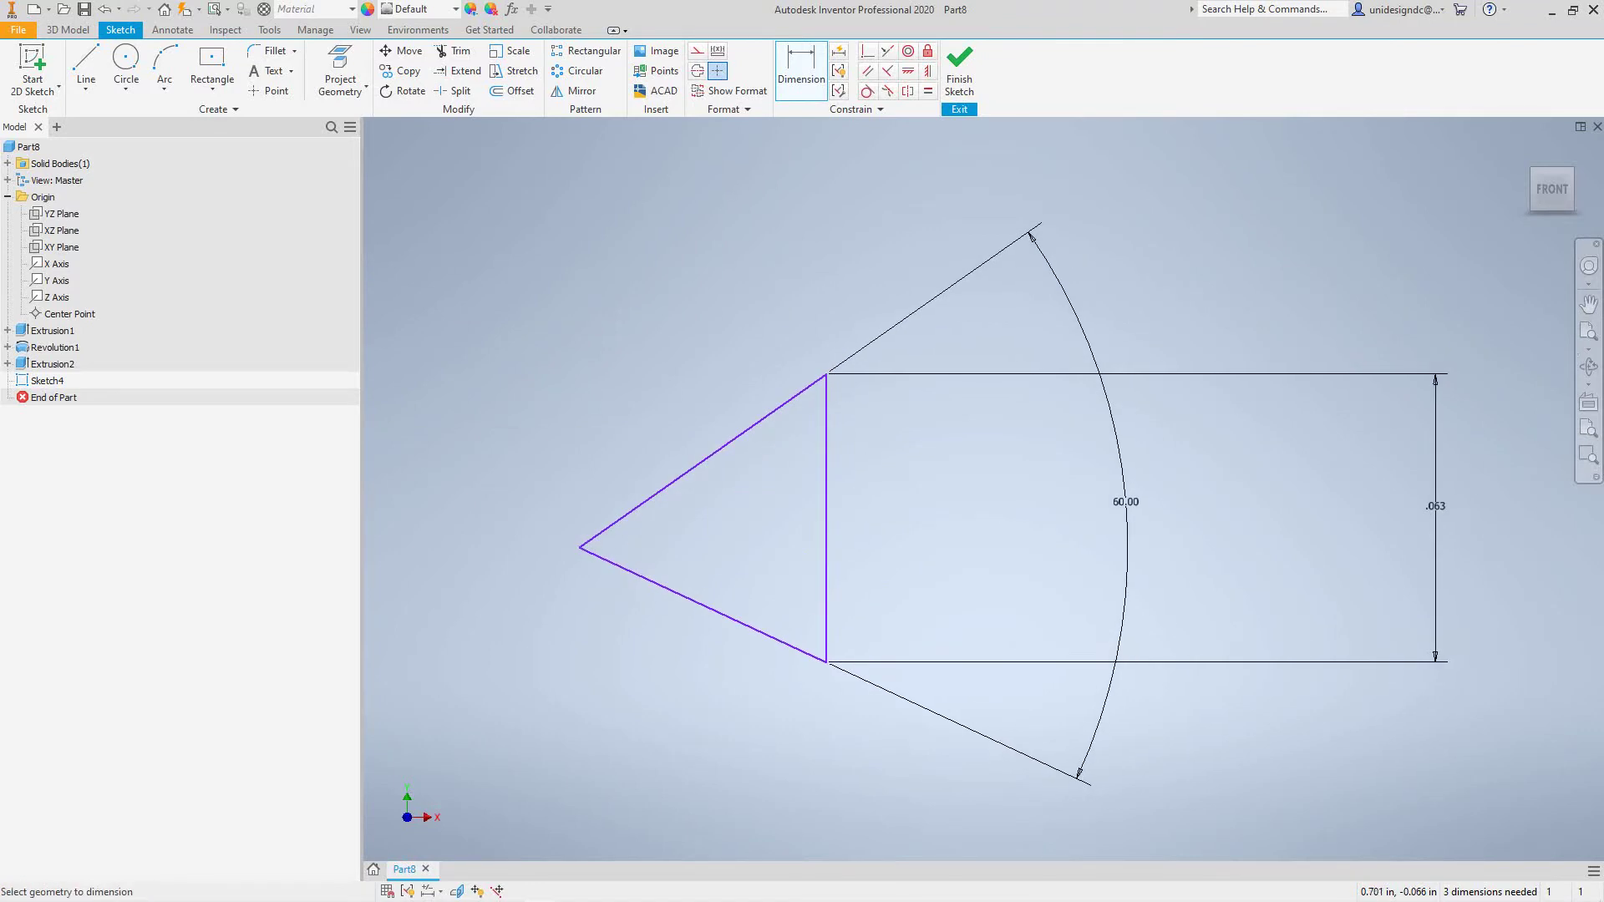
scroll(515, 428, "up", 3)
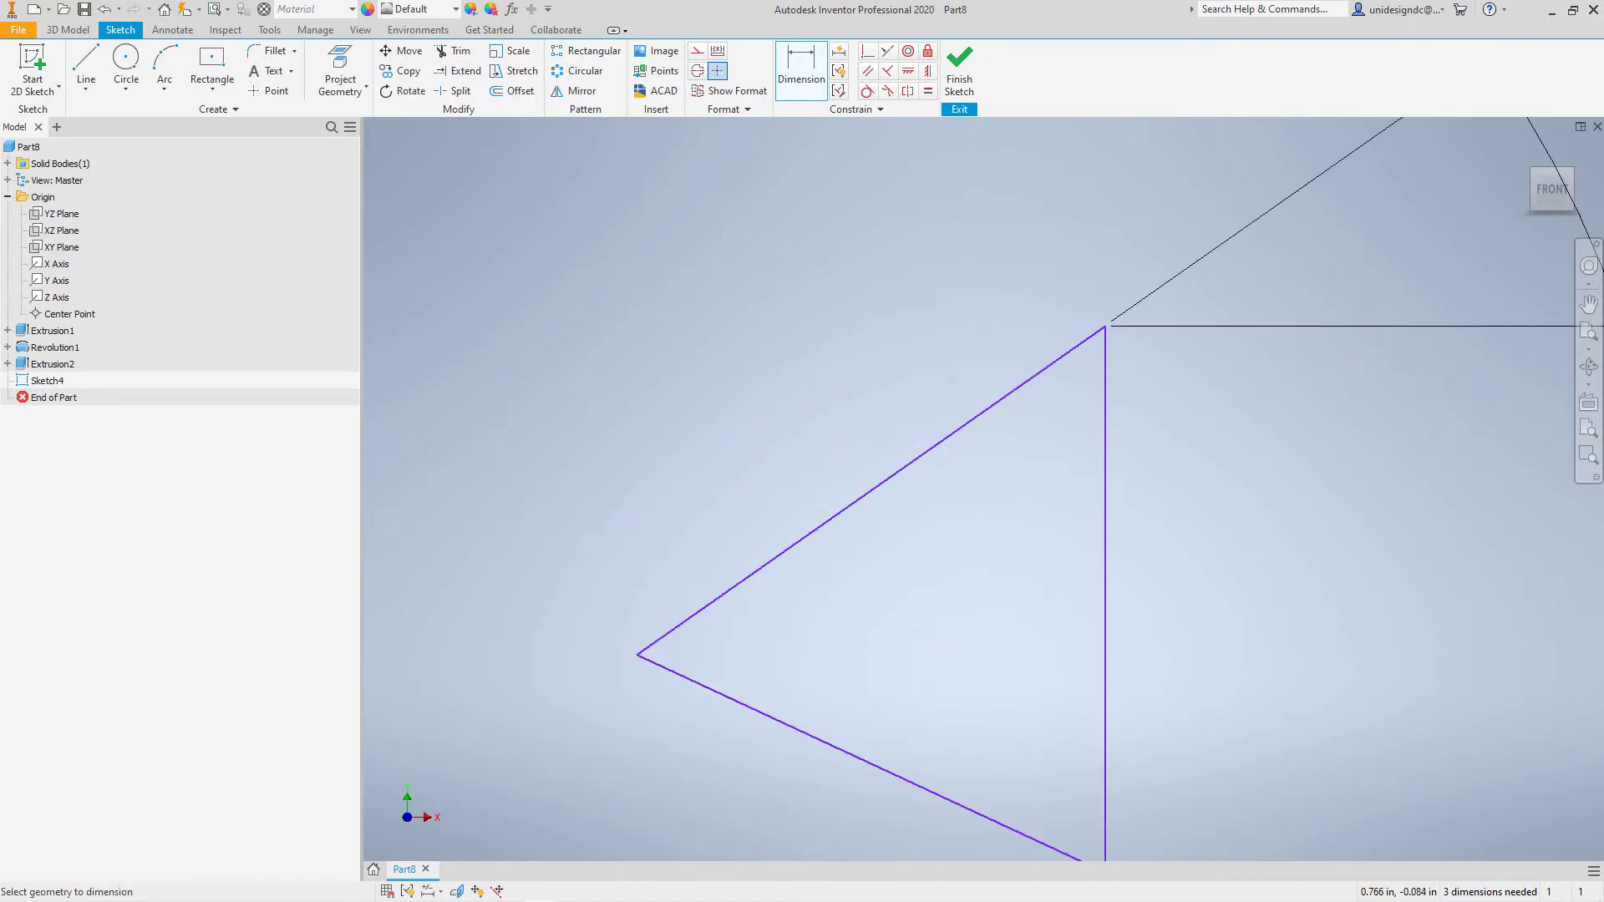
scroll(515, 428, "down", 7)
middle_click_drag(515, 427, 600, 487)
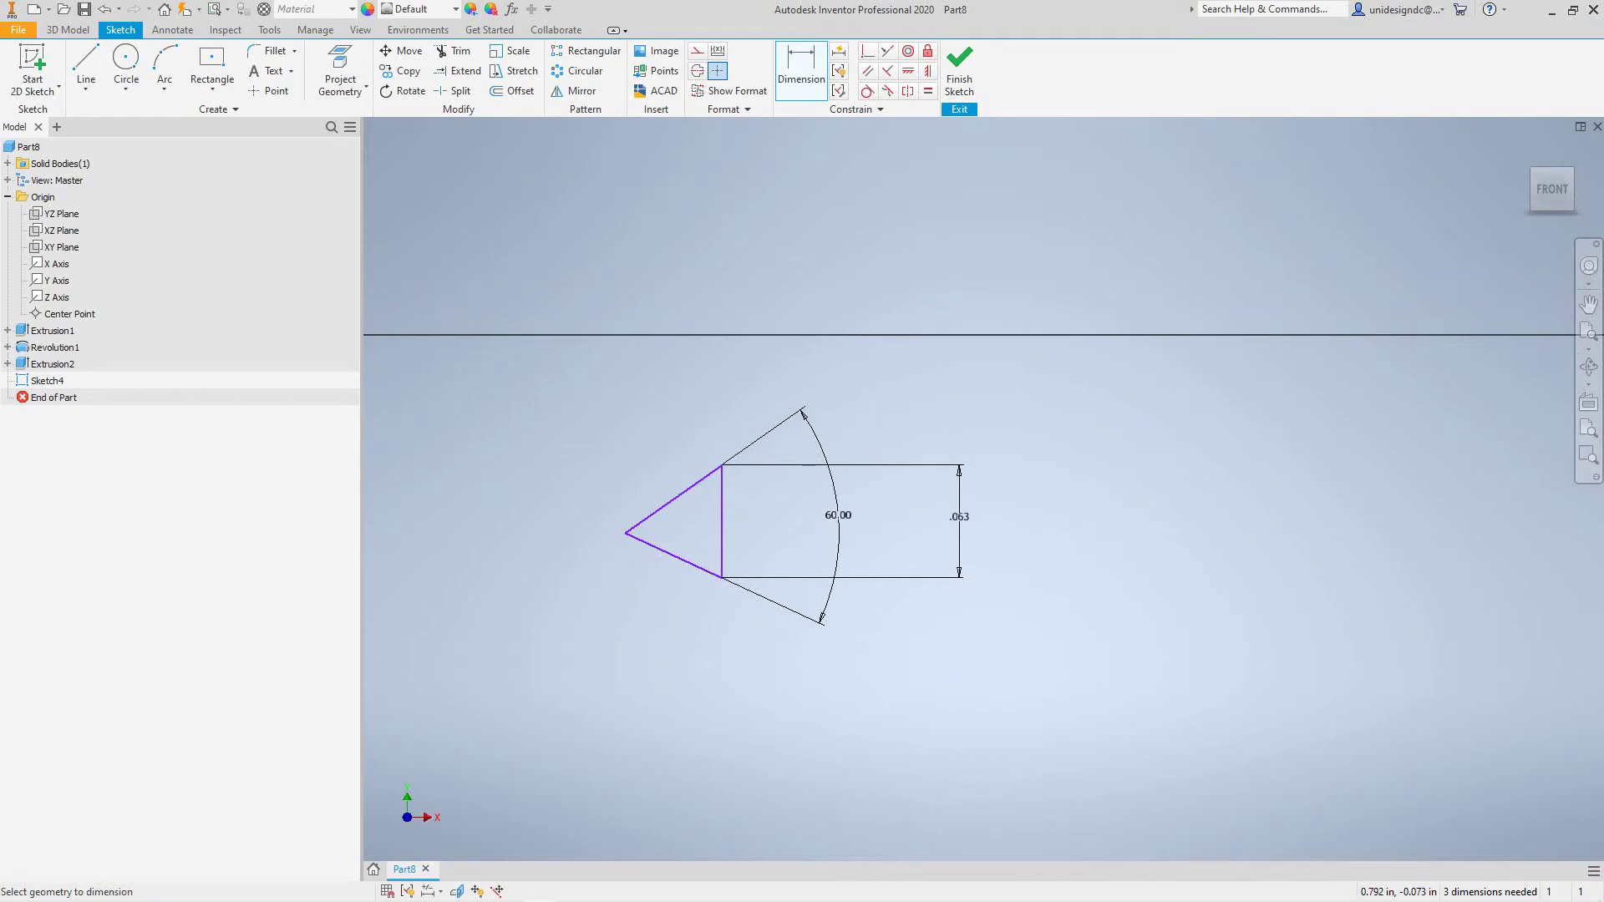
scroll(647, 466, "up", 2)
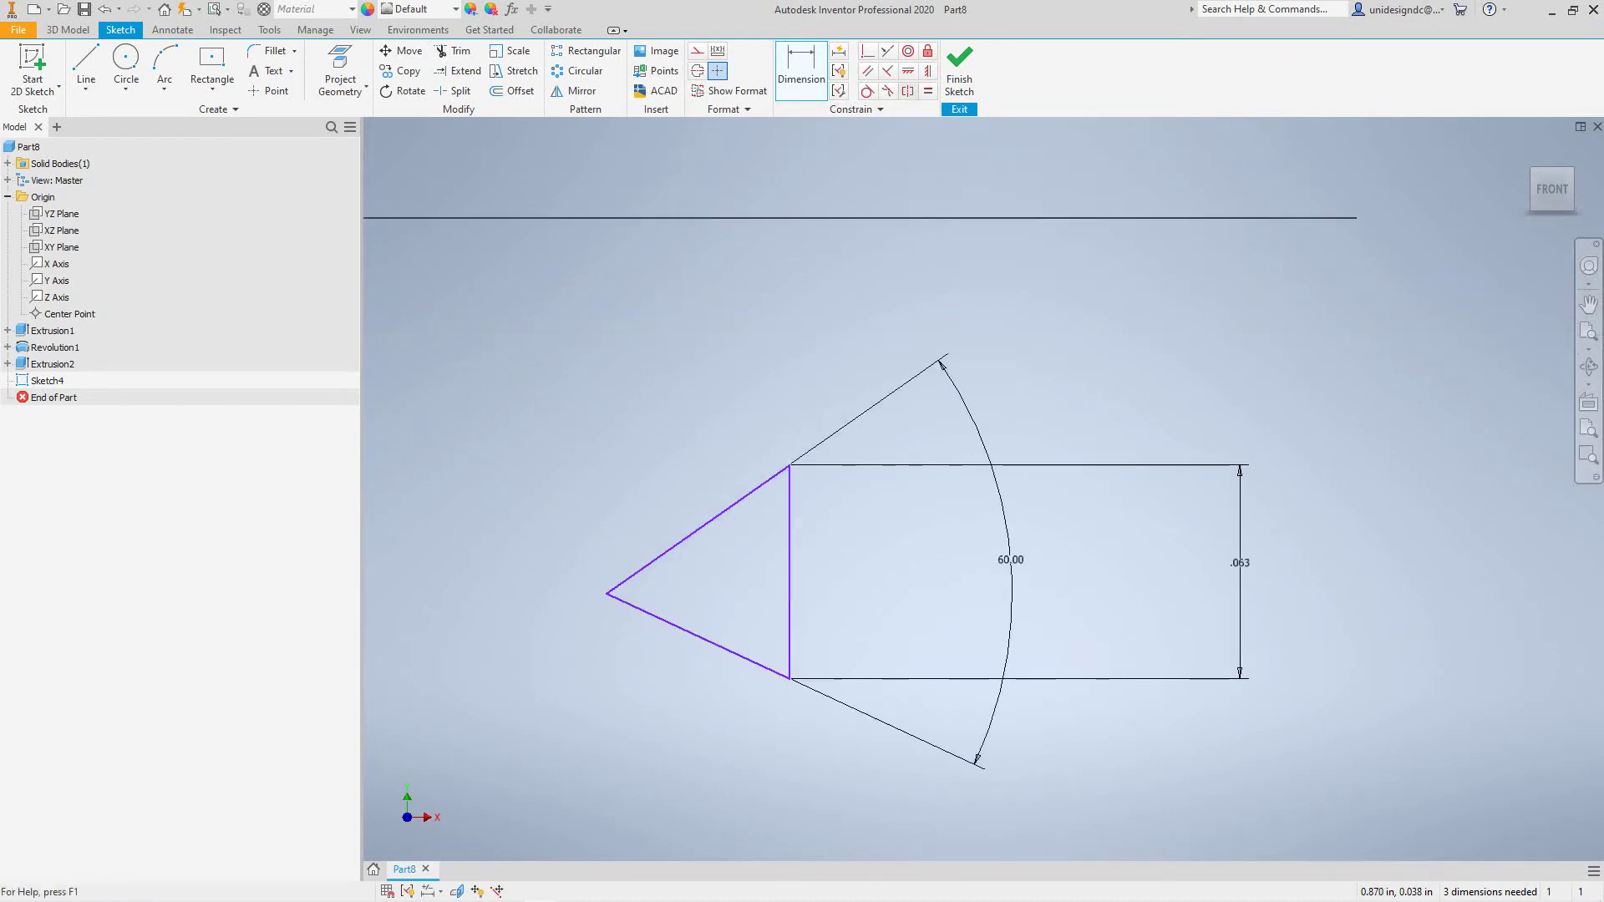
left_click(867, 71)
left_click(697, 529)
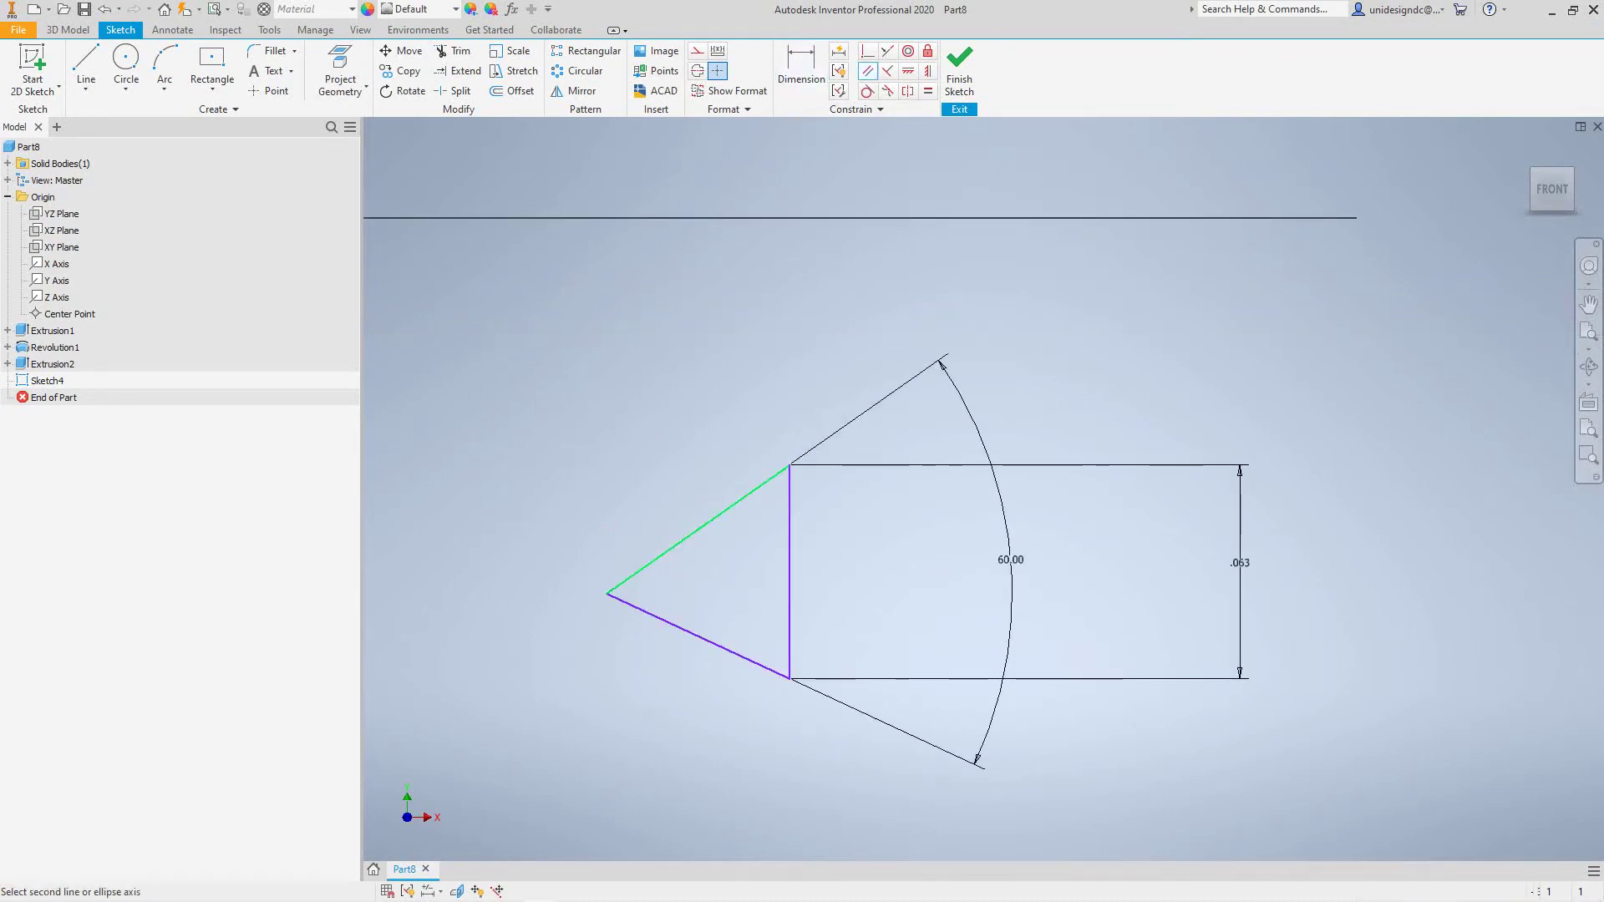
left_click(698, 636)
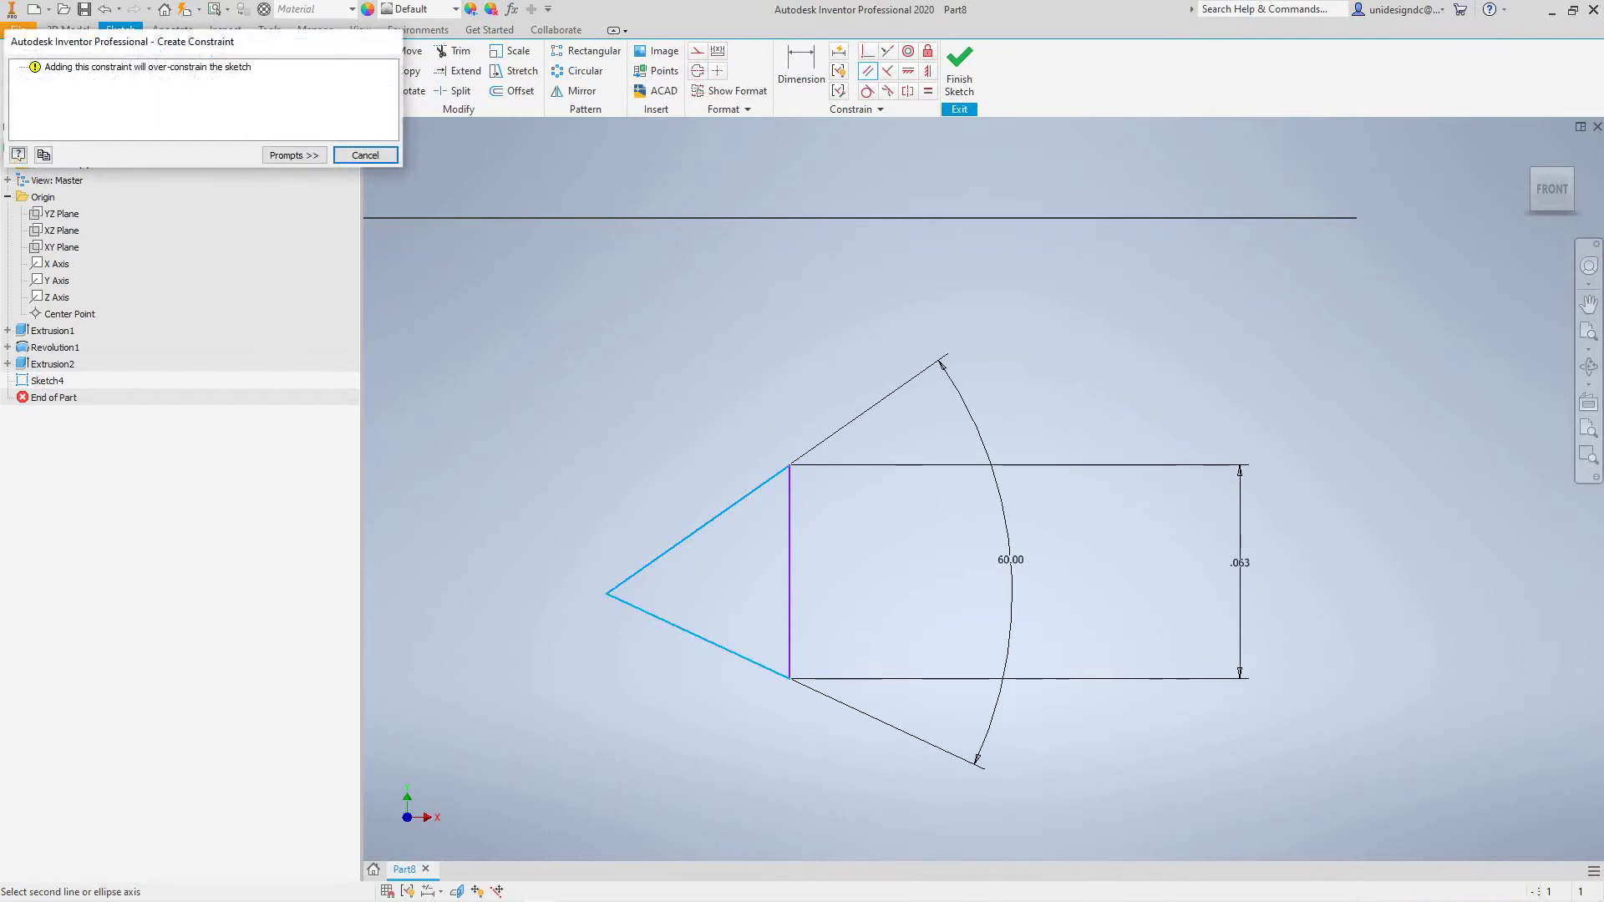
left_click(366, 155)
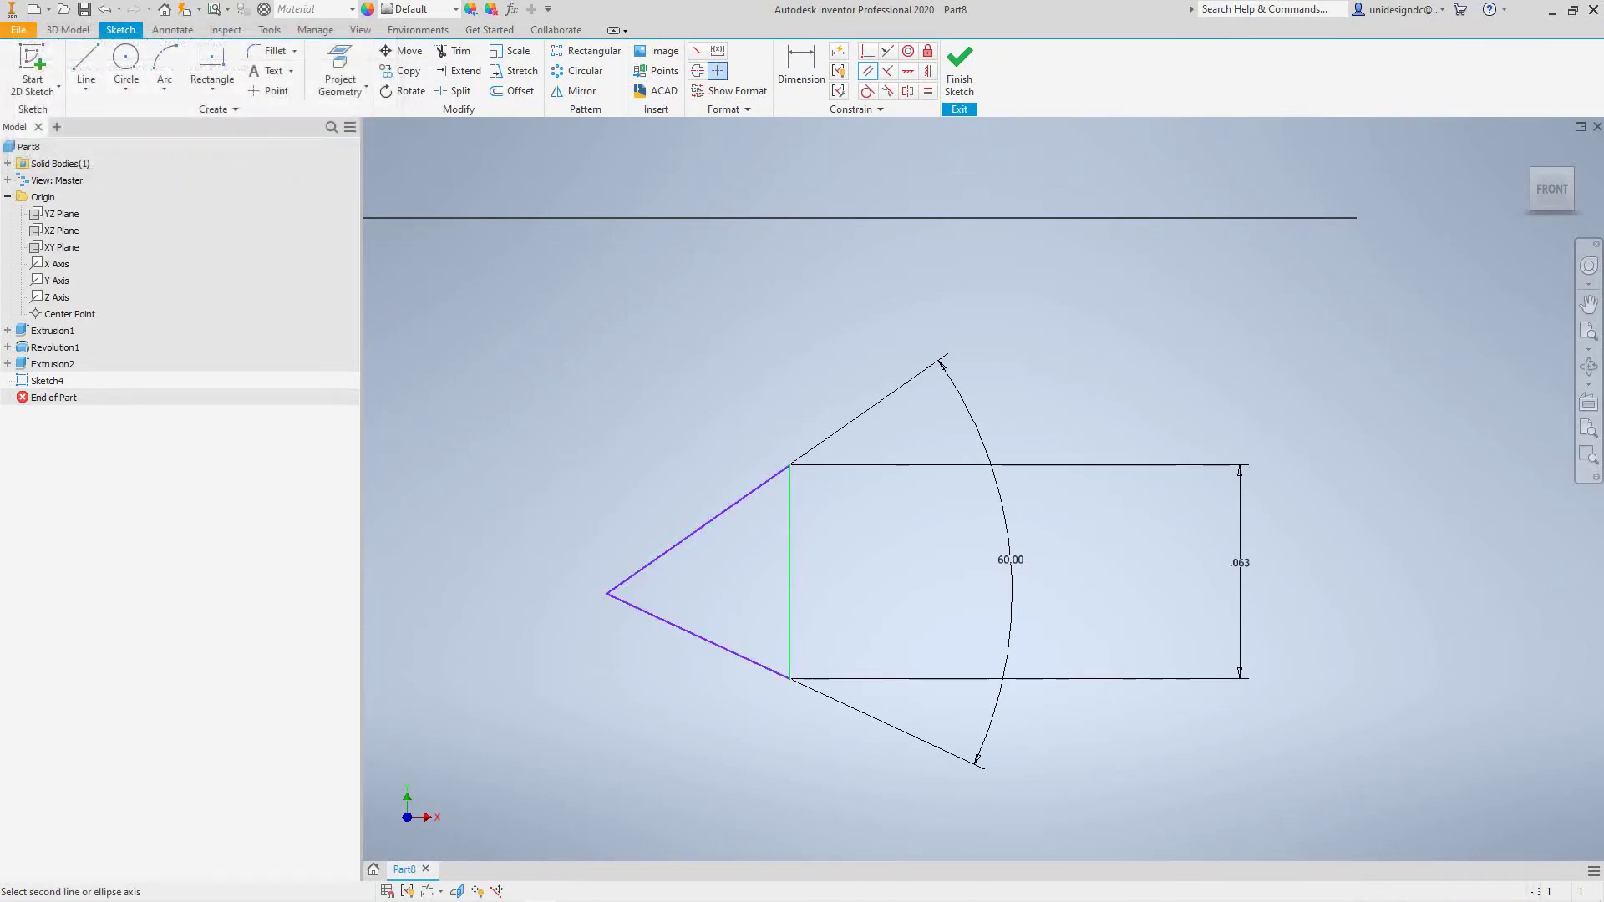
scroll(813, 569, "up", 3)
scroll(813, 569, "down", 4)
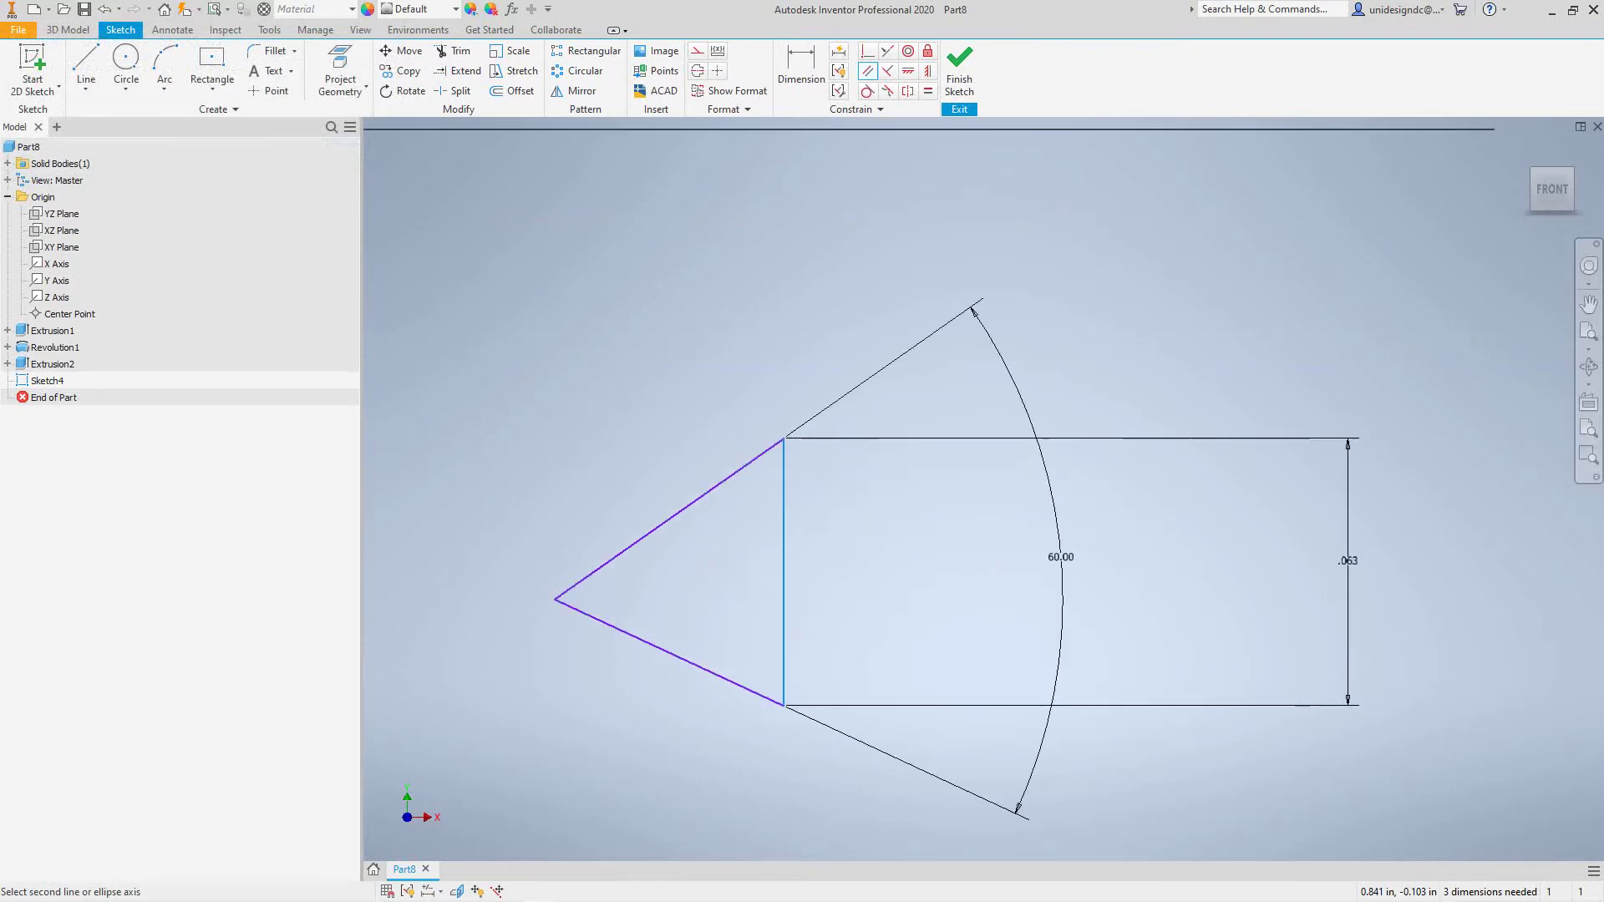
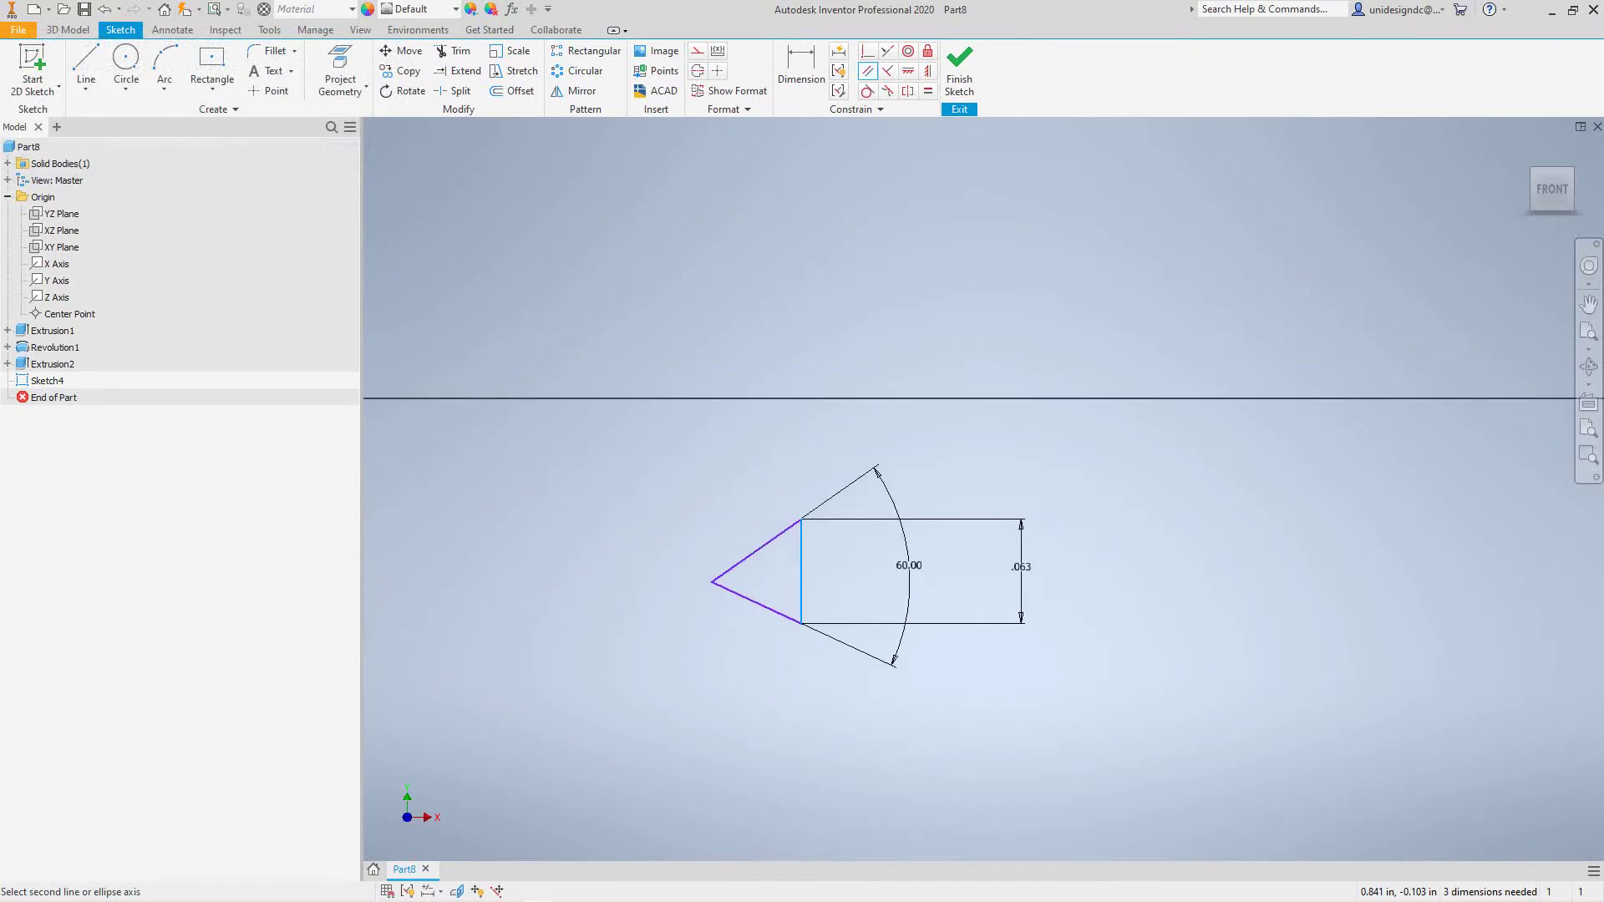
scroll(811, 572, "up", 6)
middle_click_drag(810, 572, 1029, 571)
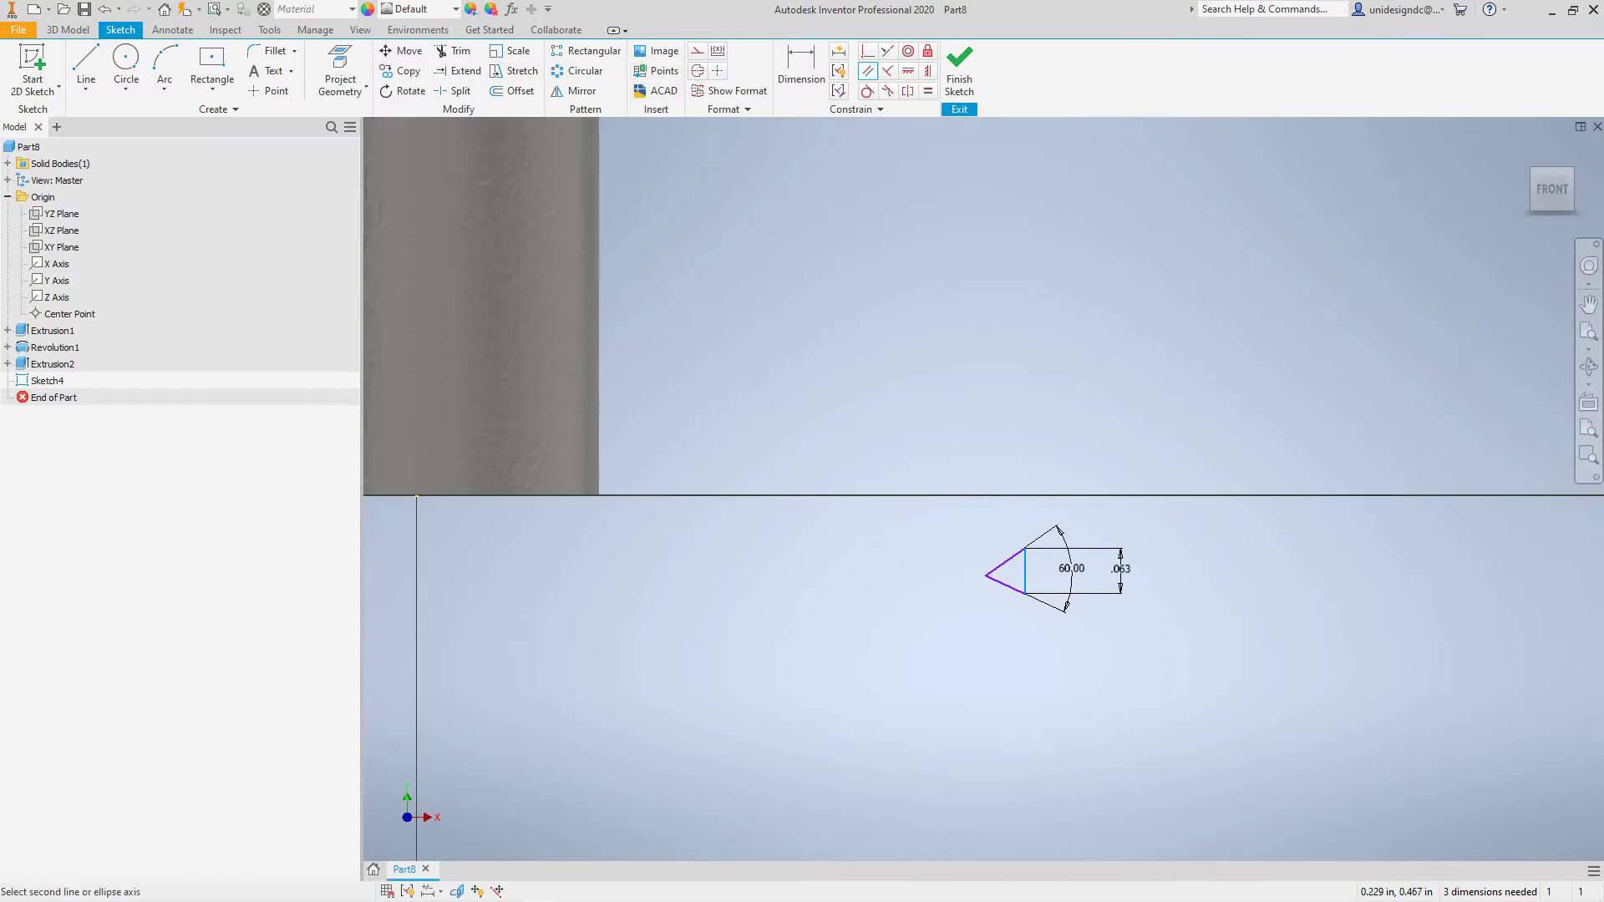
scroll(1027, 567, "down", 4)
scroll(1027, 567, "up", 10)
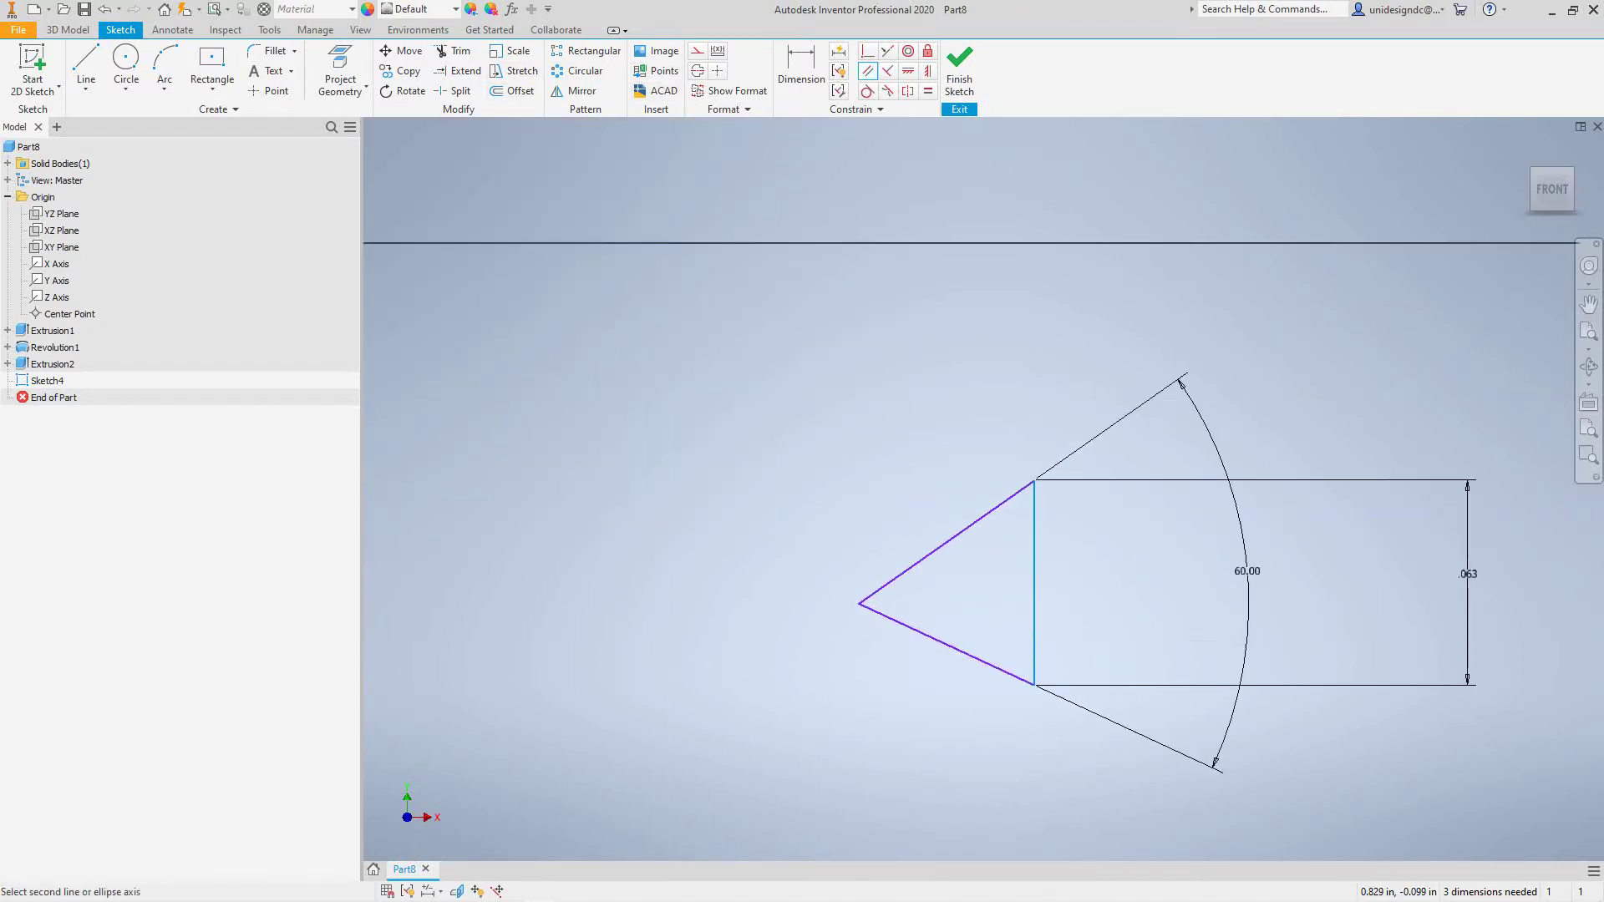
left_click(697, 50)
key("Escape")
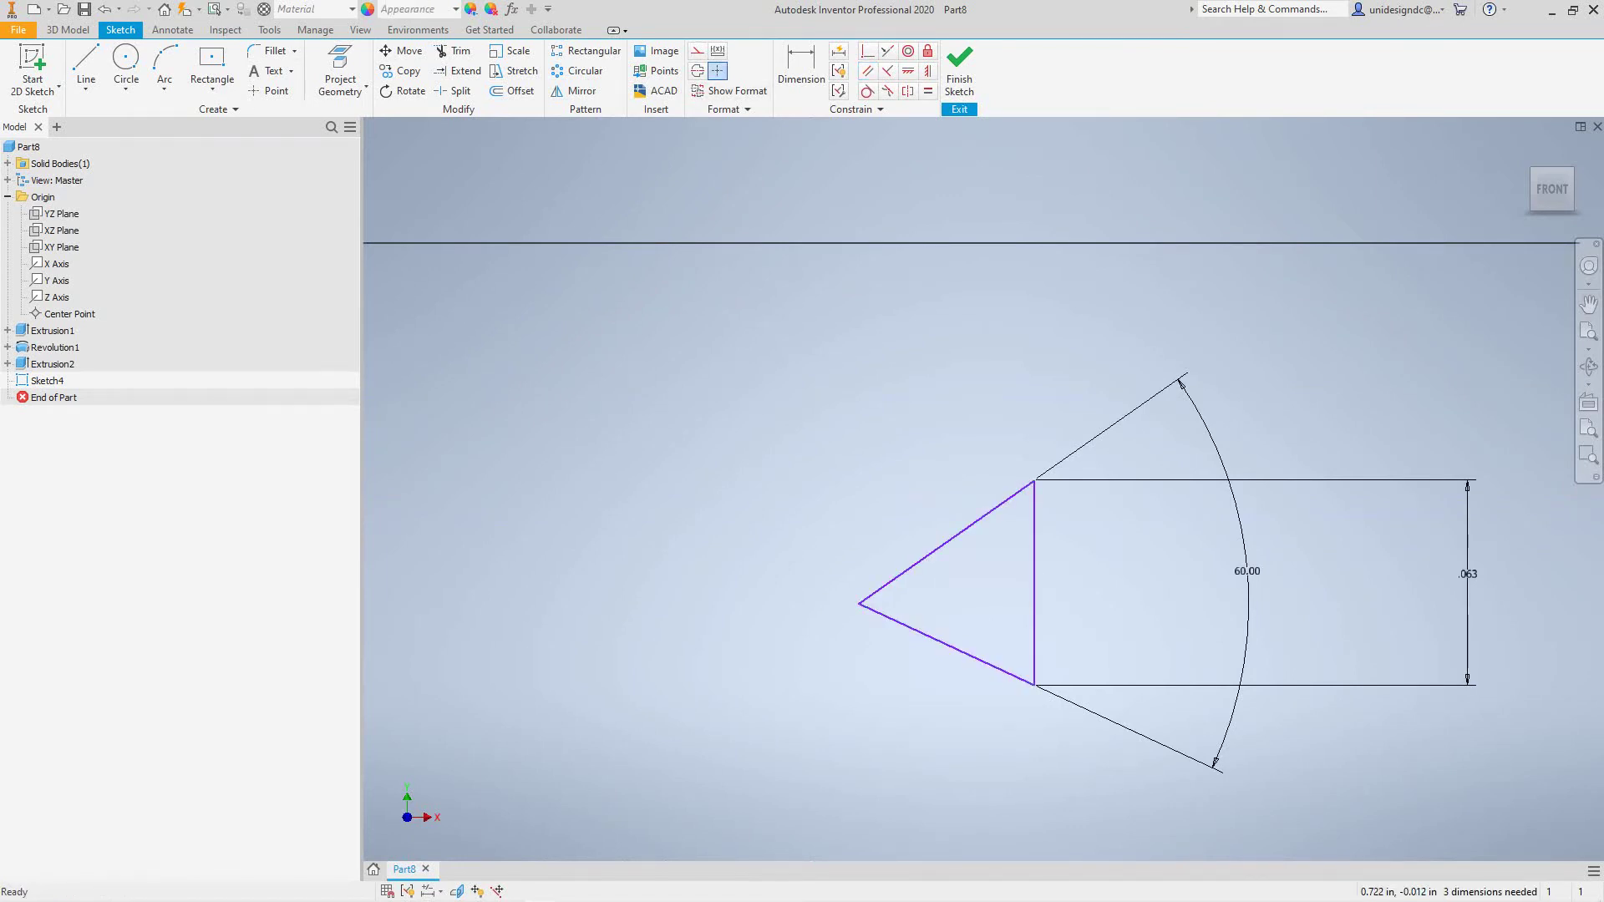
Step: Draw a construction line from the midpoint of the triangle's vertical side to its left apex
left_click(696, 50)
left_click(86, 65)
left_click(1034, 582)
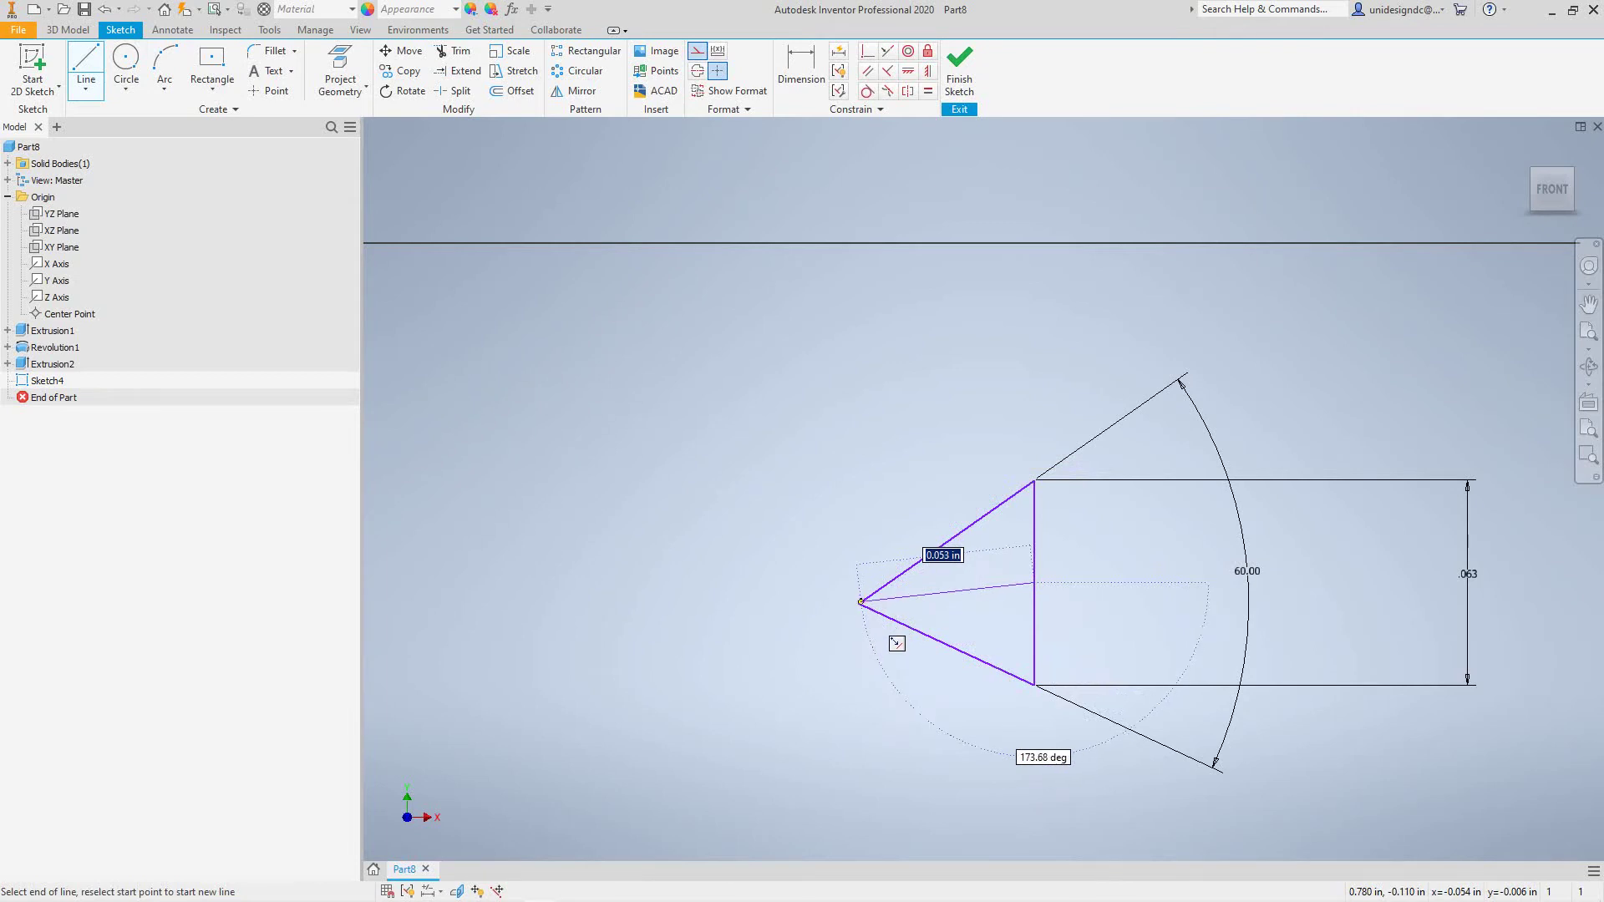
left_click(858, 603)
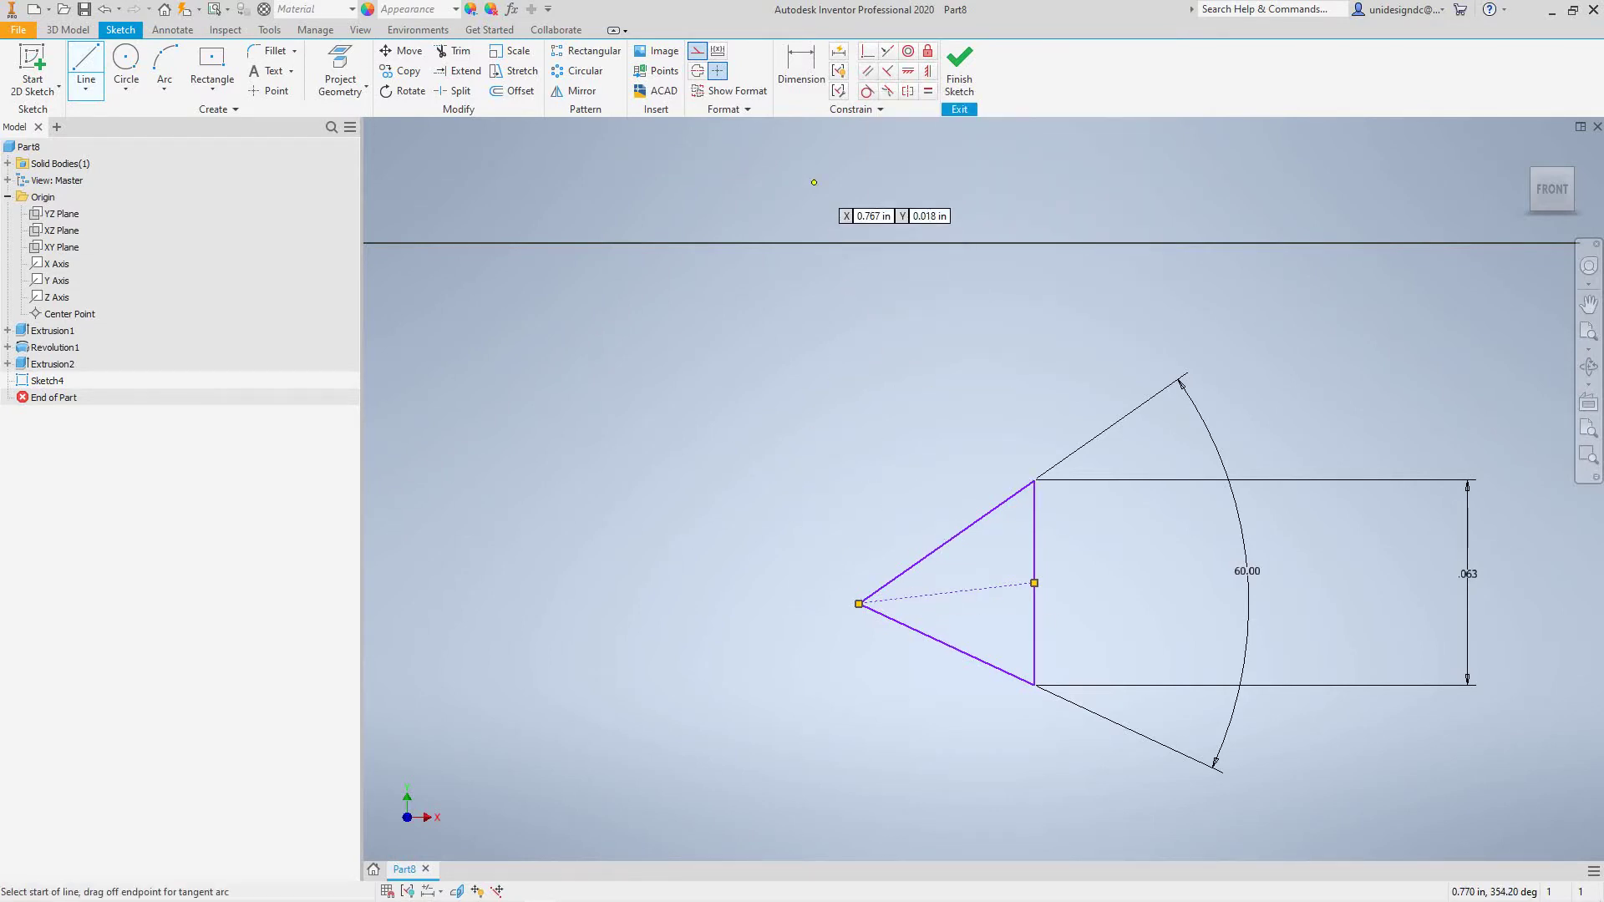
Step: Apply a parallel constraint between the construction line and the triangle's upper slanted side
left_click(867, 70)
left_click(947, 593)
left_click(952, 539)
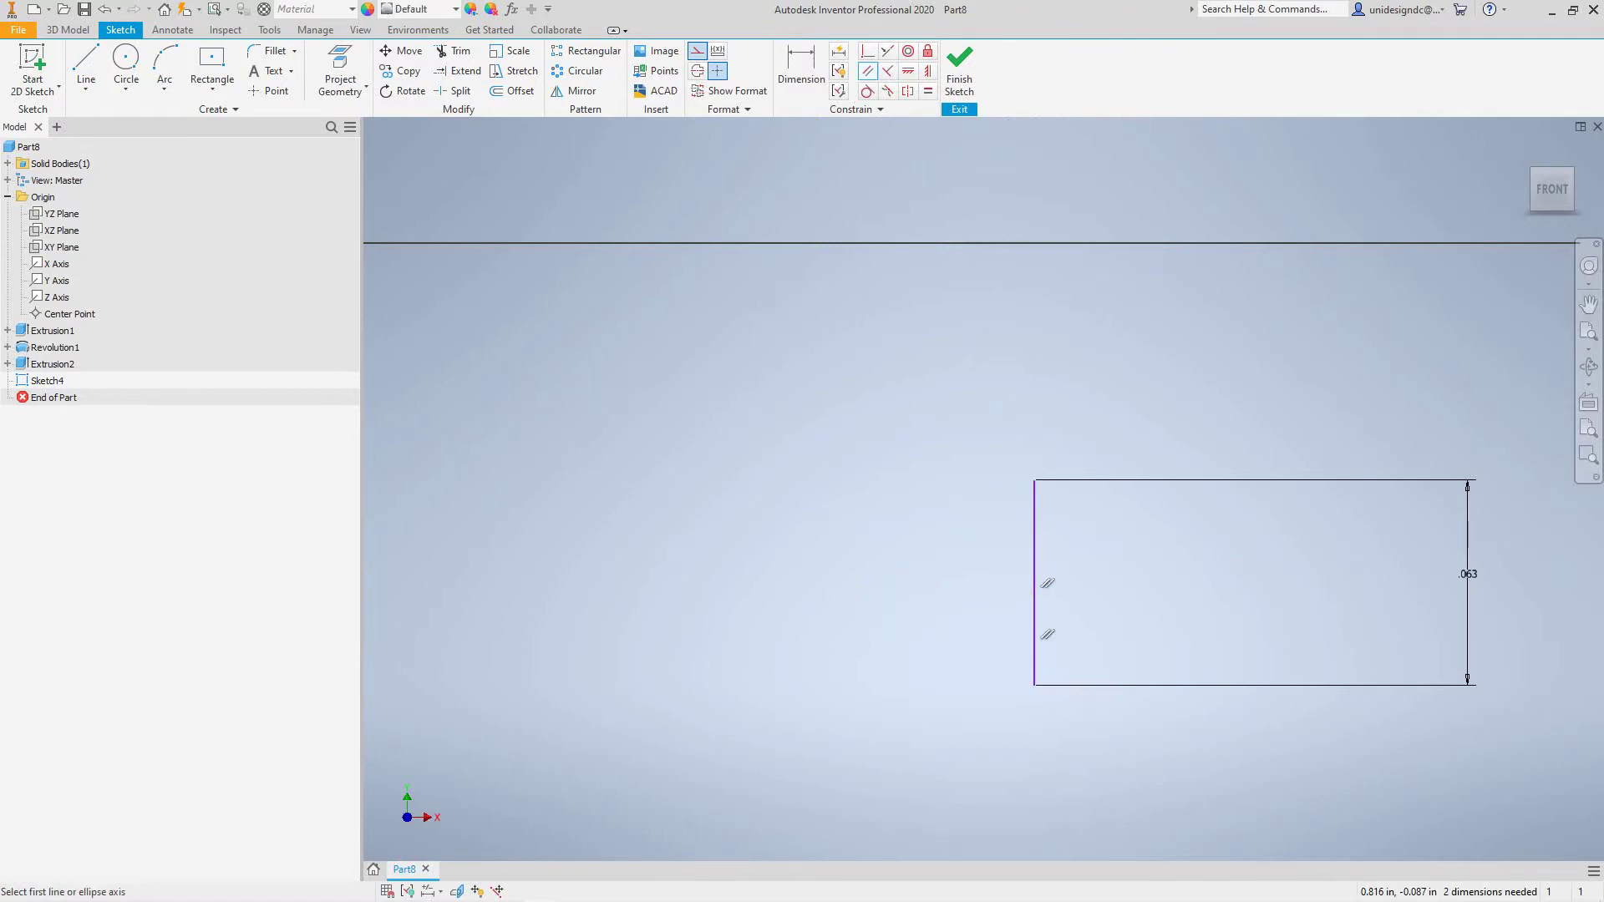
Step: Undo the parallel constraint between the construction line and the triangle's upper slanted side
left_click(105, 9)
scroll(1424, 837, "down", 1)
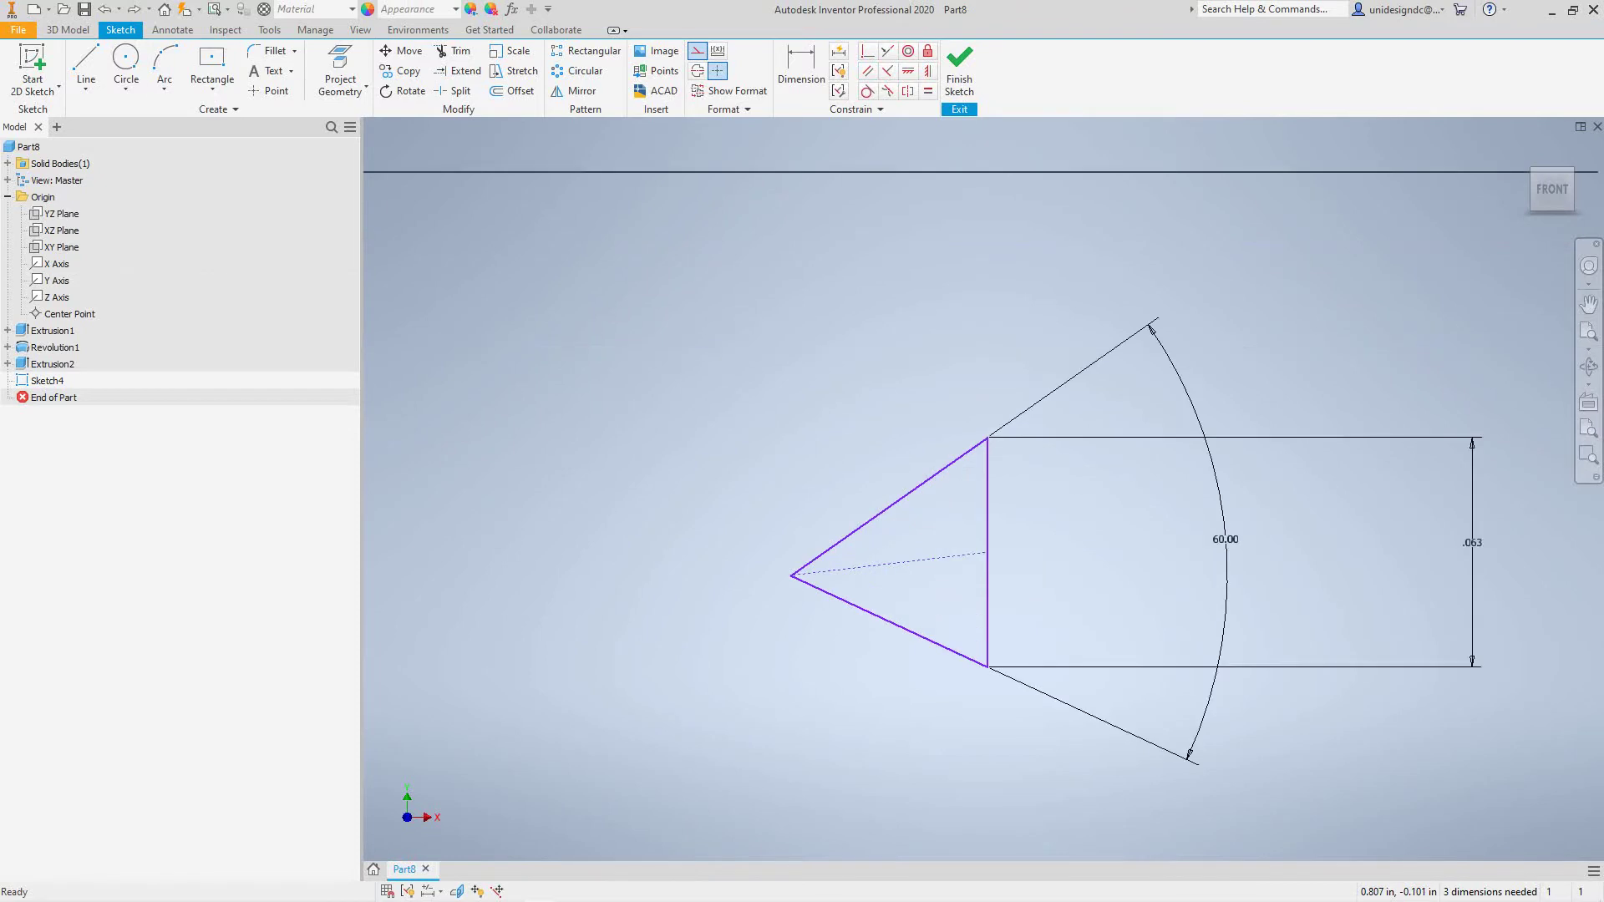
scroll(929, 560, "down", 4)
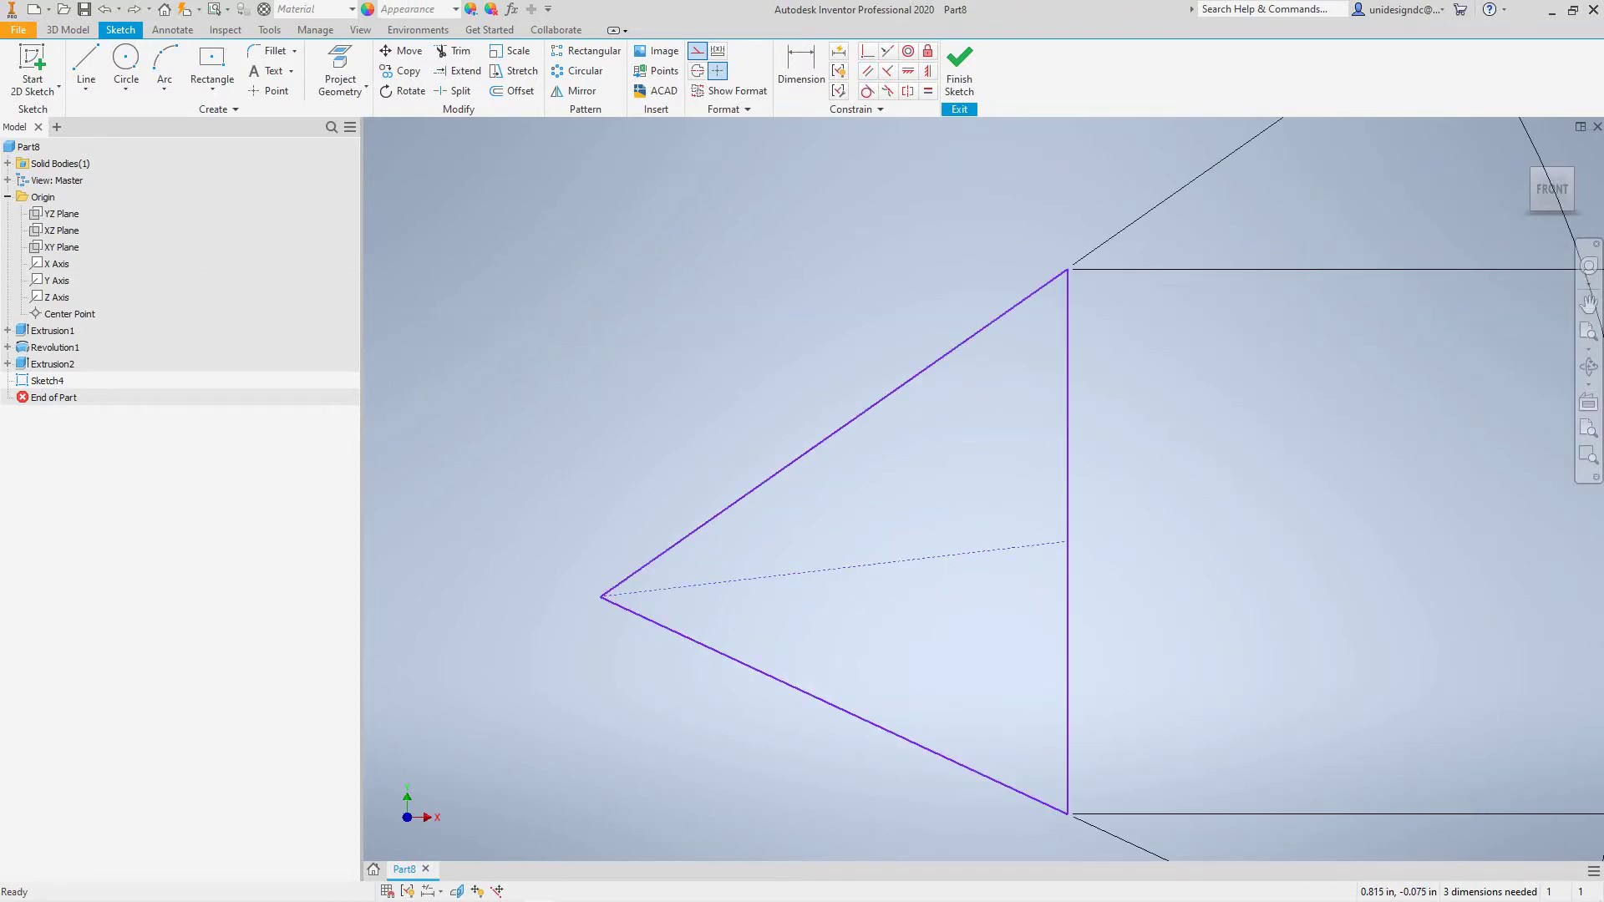
key("equal")
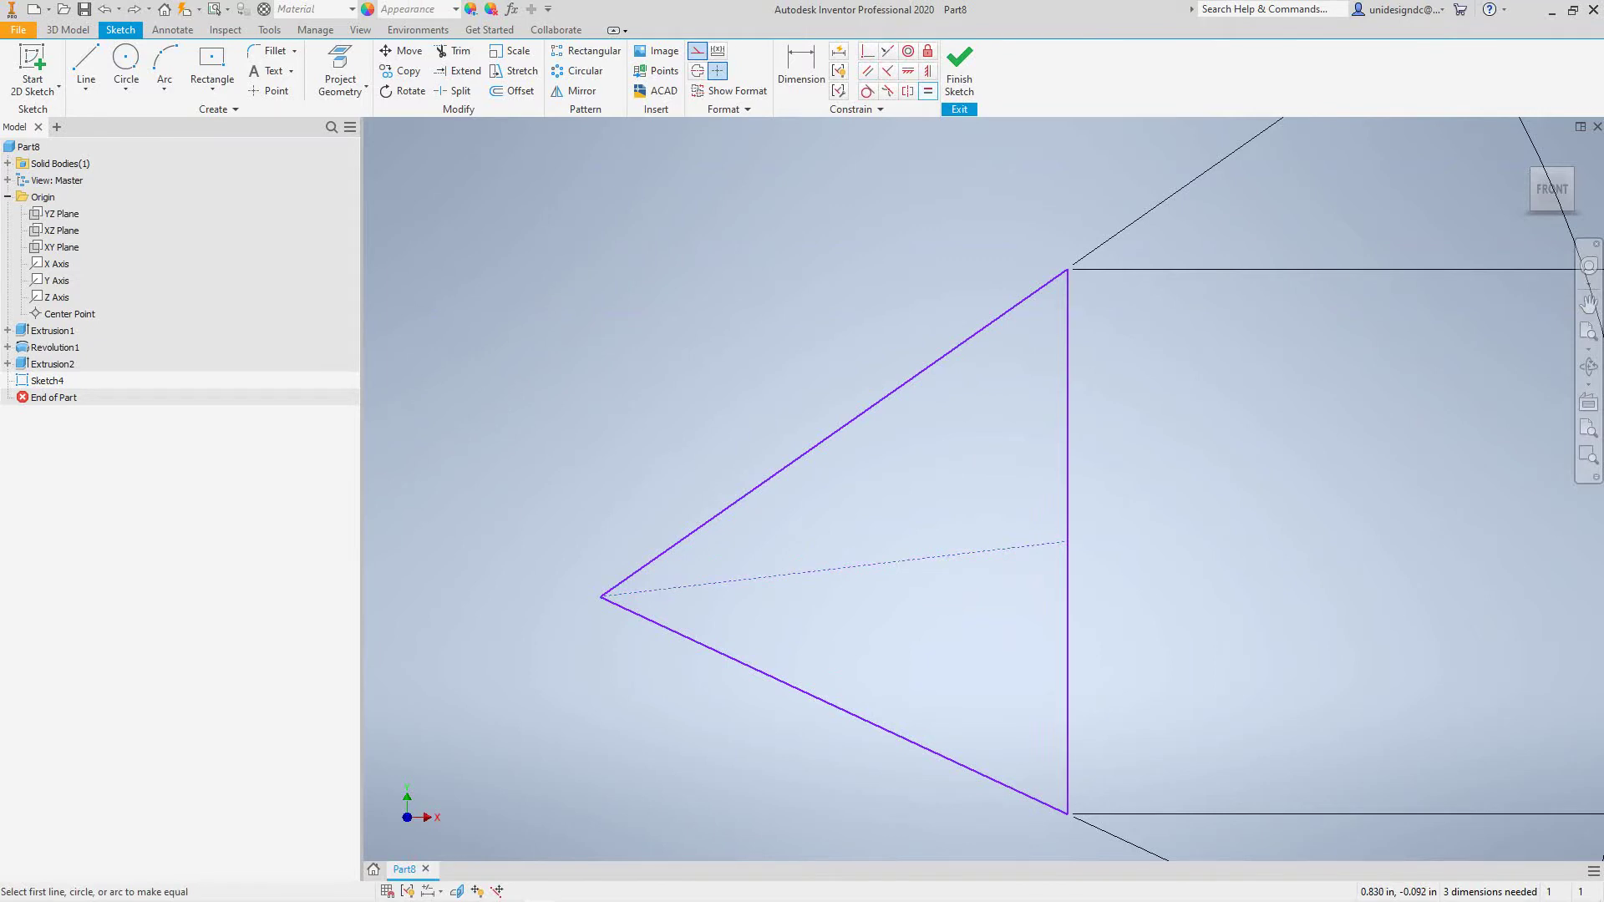
left_click(929, 558)
key("Escape")
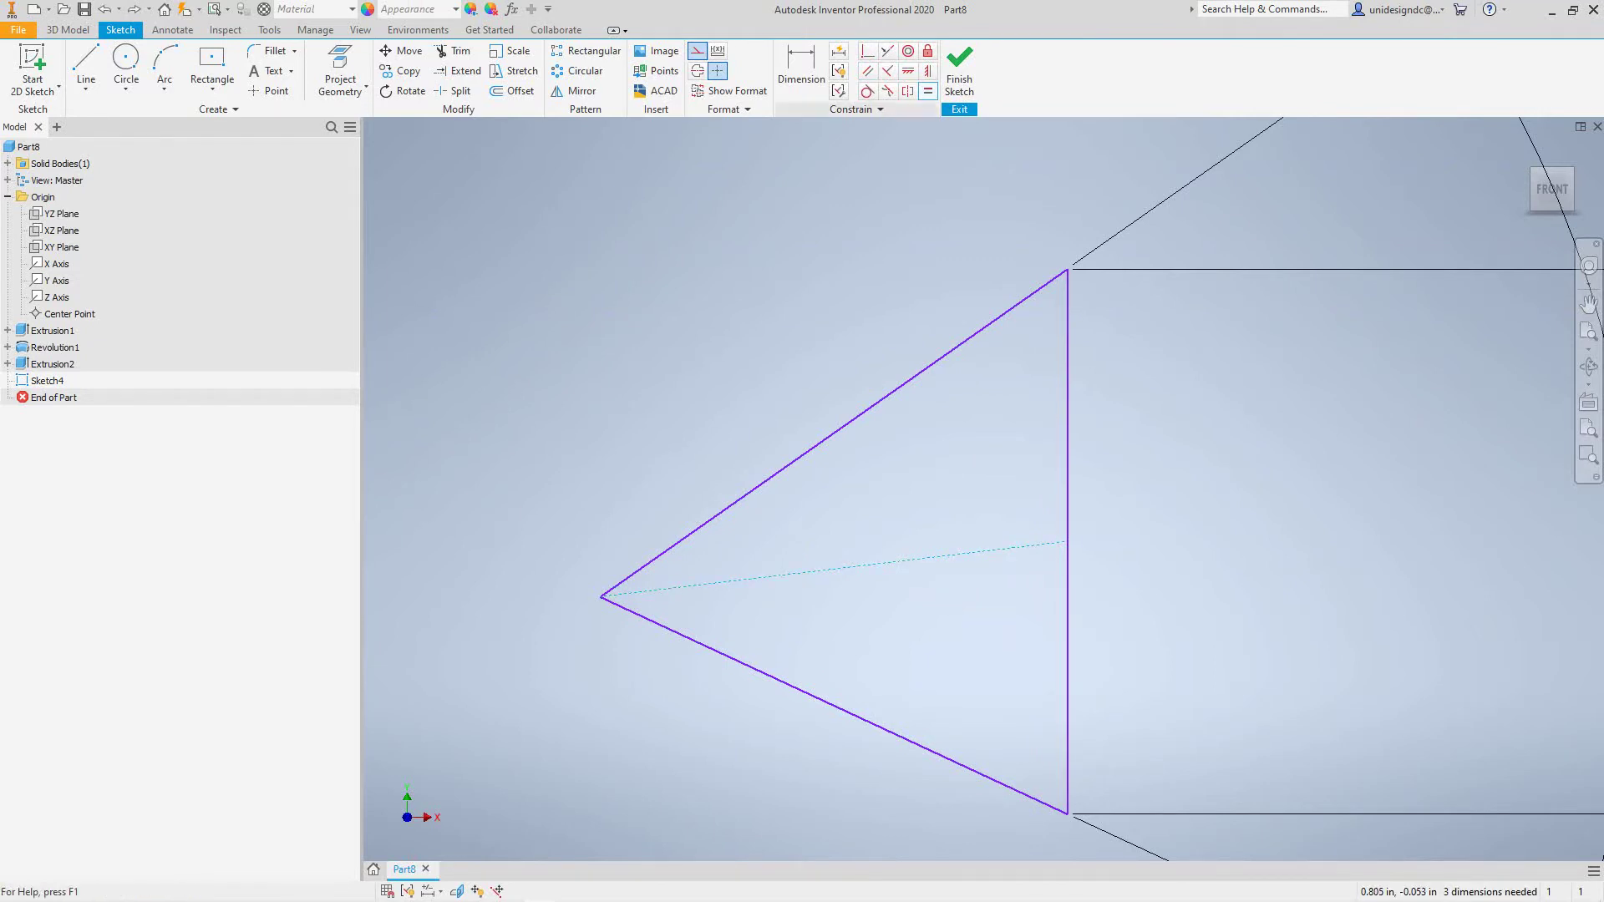
Step: Apply a perpendicular constraint between the triangle's vertical side and its inner construction line
left_click(887, 71)
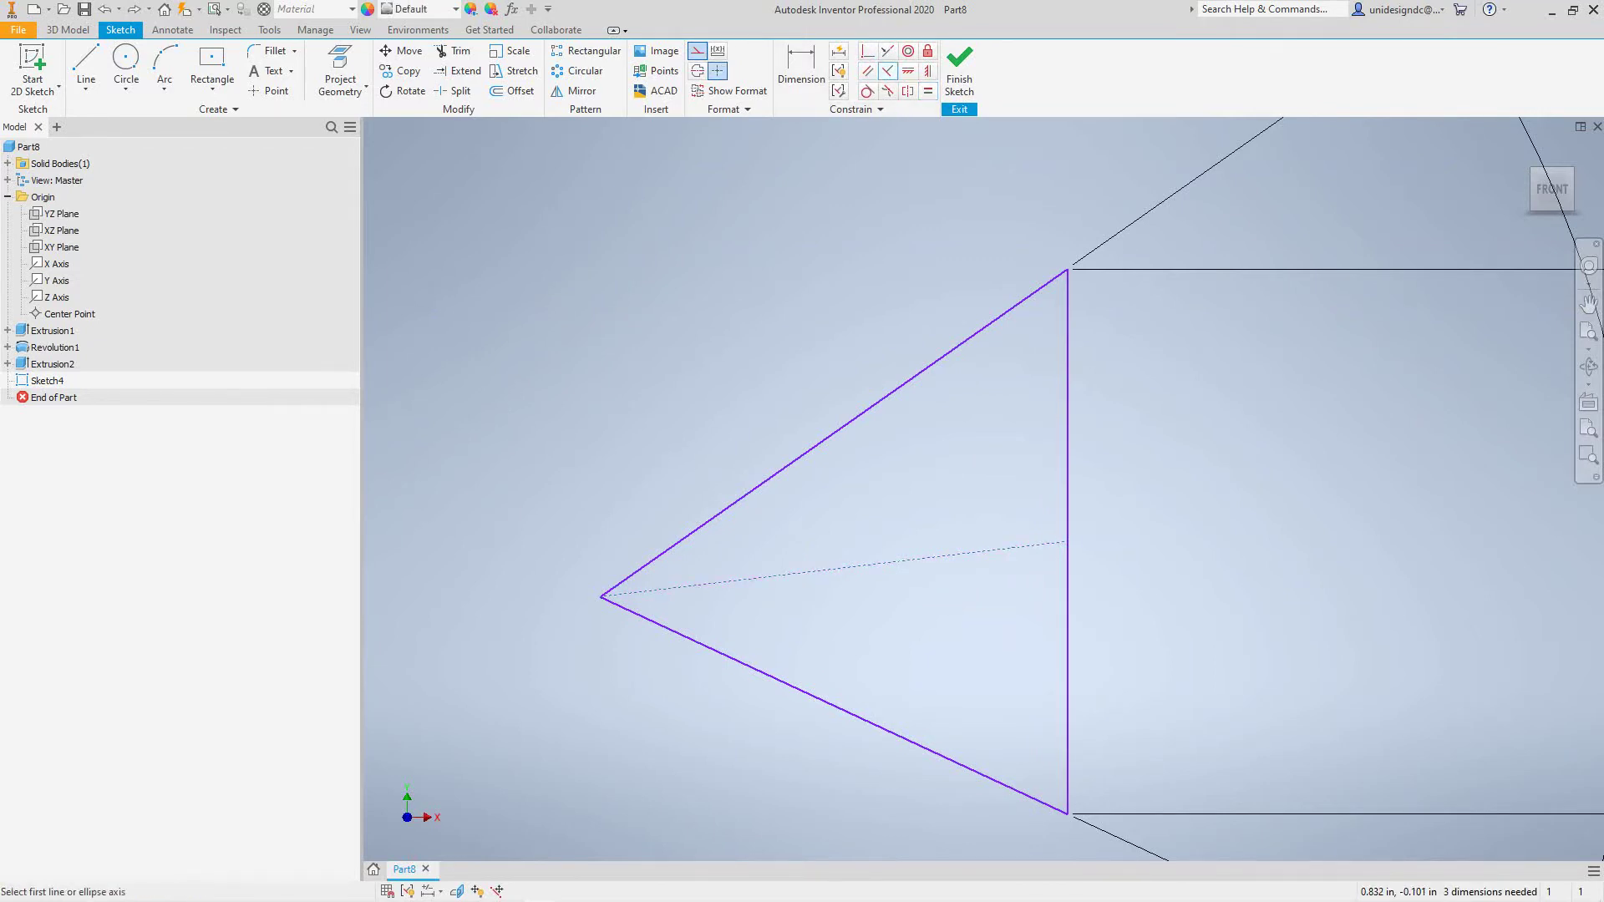
left_click(1068, 655)
left_click(1045, 545)
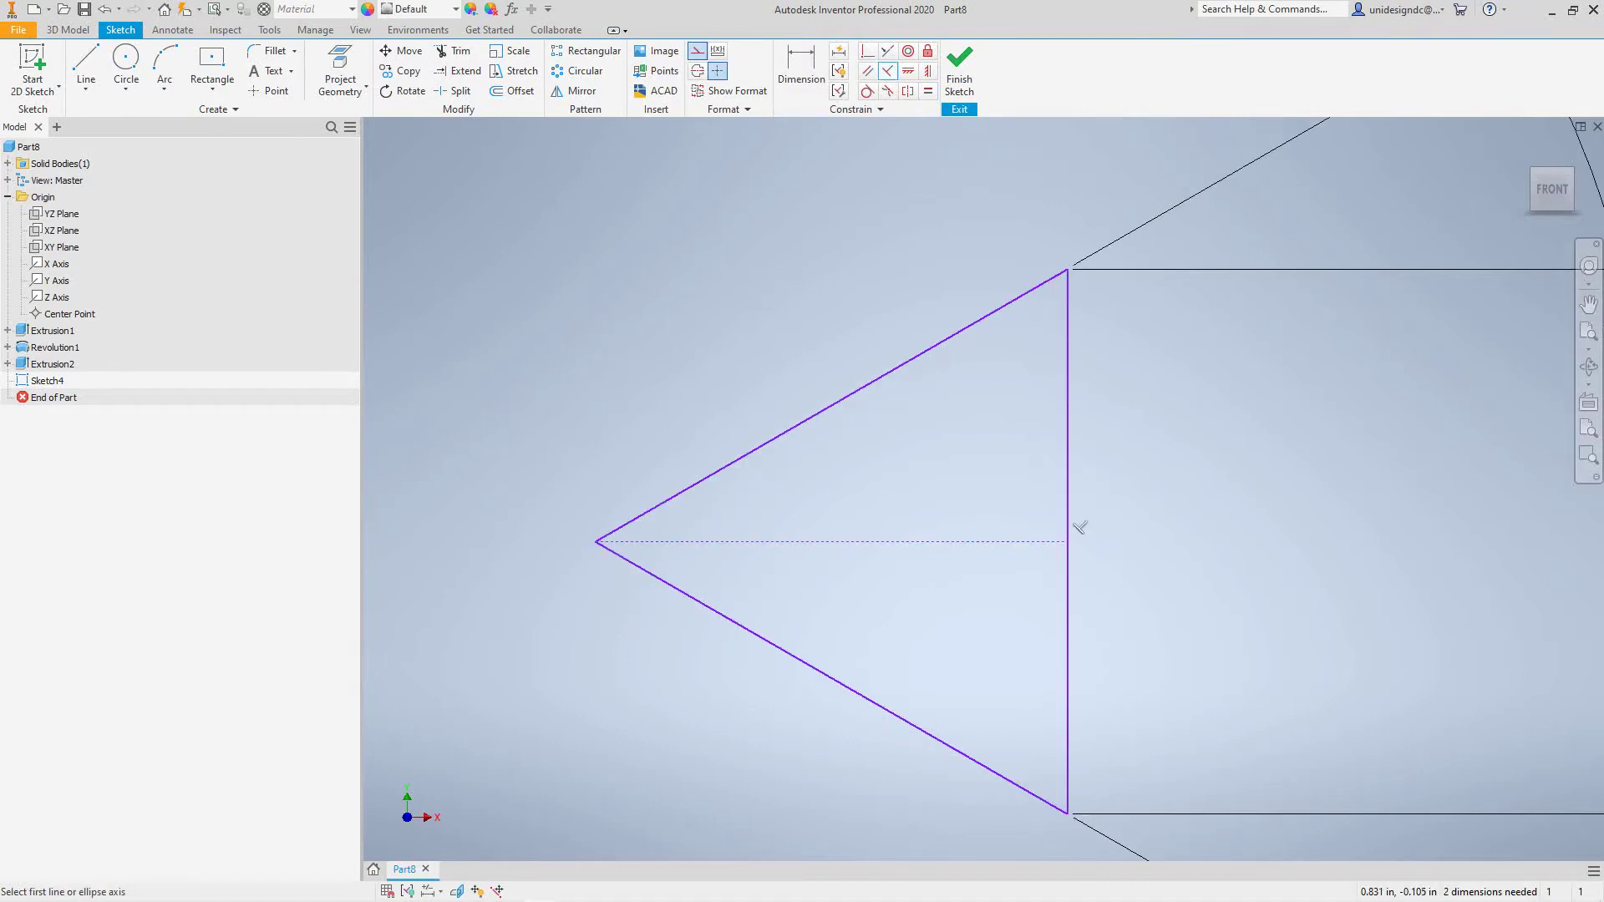
Step: Draw a construction line from the upper end of the triangle's vertical side to the lower right corner of the screw shank
scroll(1079, 528, "down", 5)
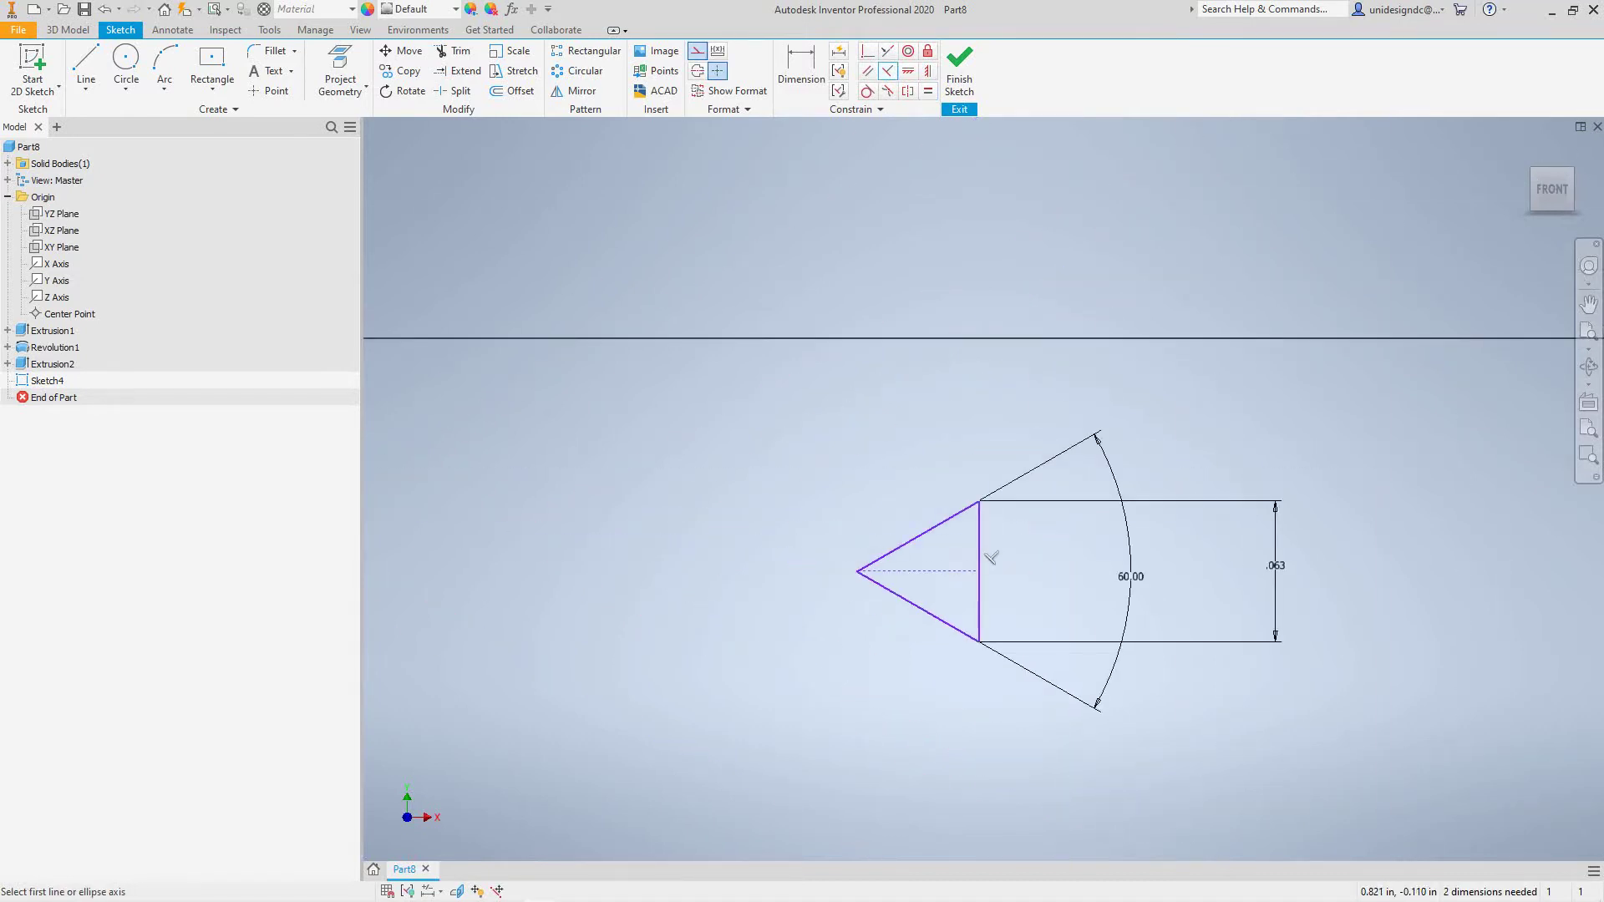
mouse_move(716, 524)
middle_mouse_down()
mouse_move(907, 574)
mouse_move(1015, 575)
middle_mouse_up()
scroll(1015, 575, "down", 2)
scroll(1097, 573, "down", 4)
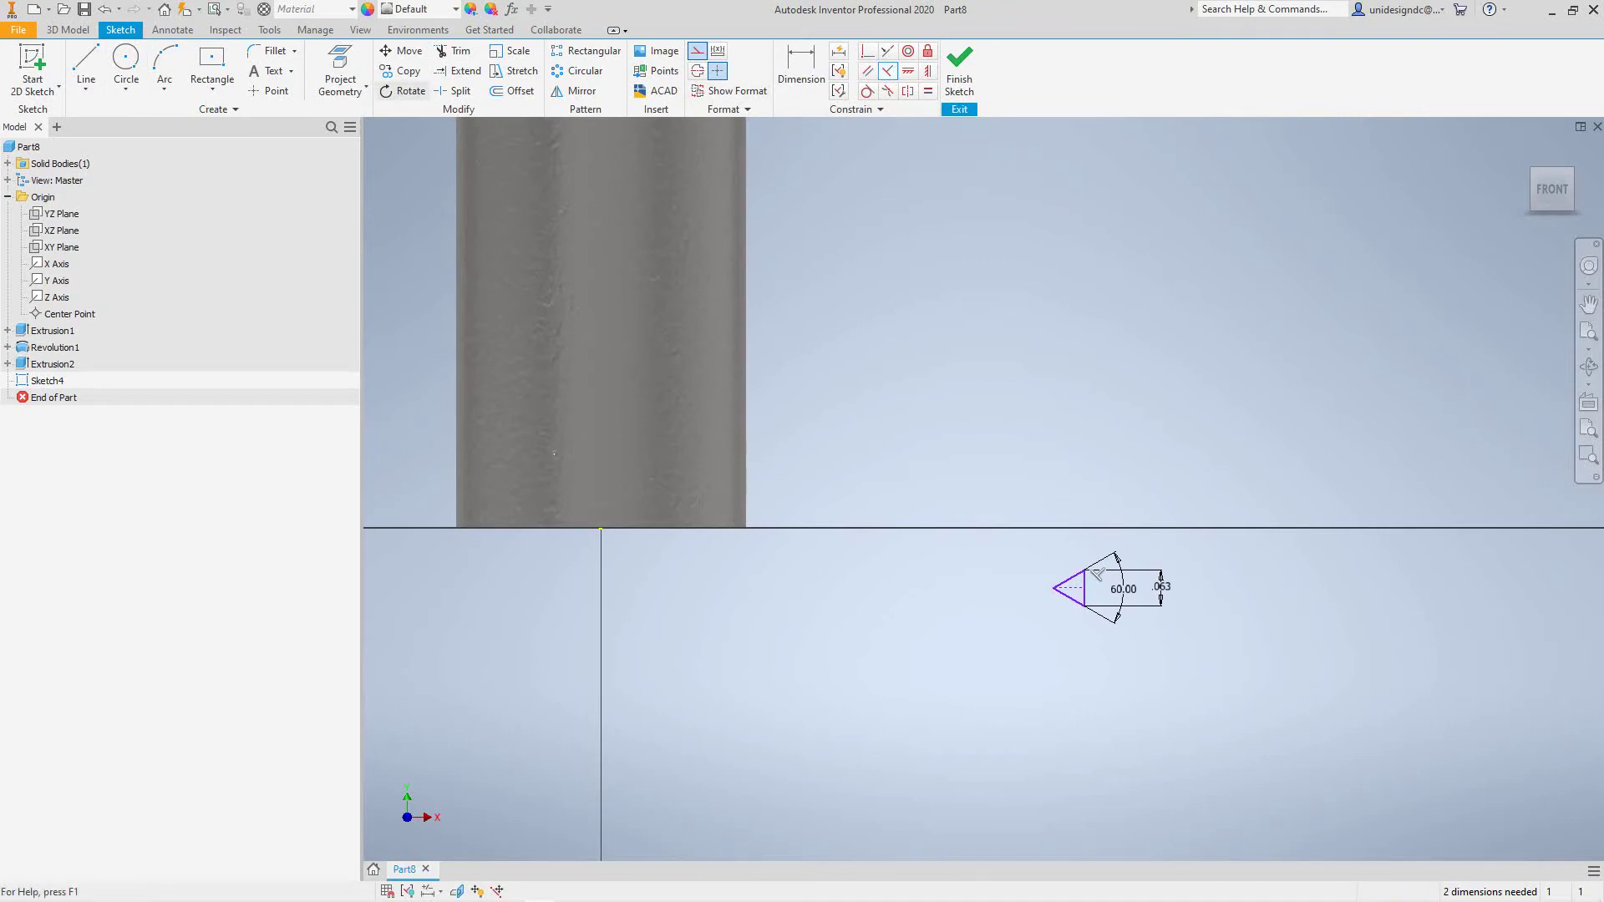
key("l")
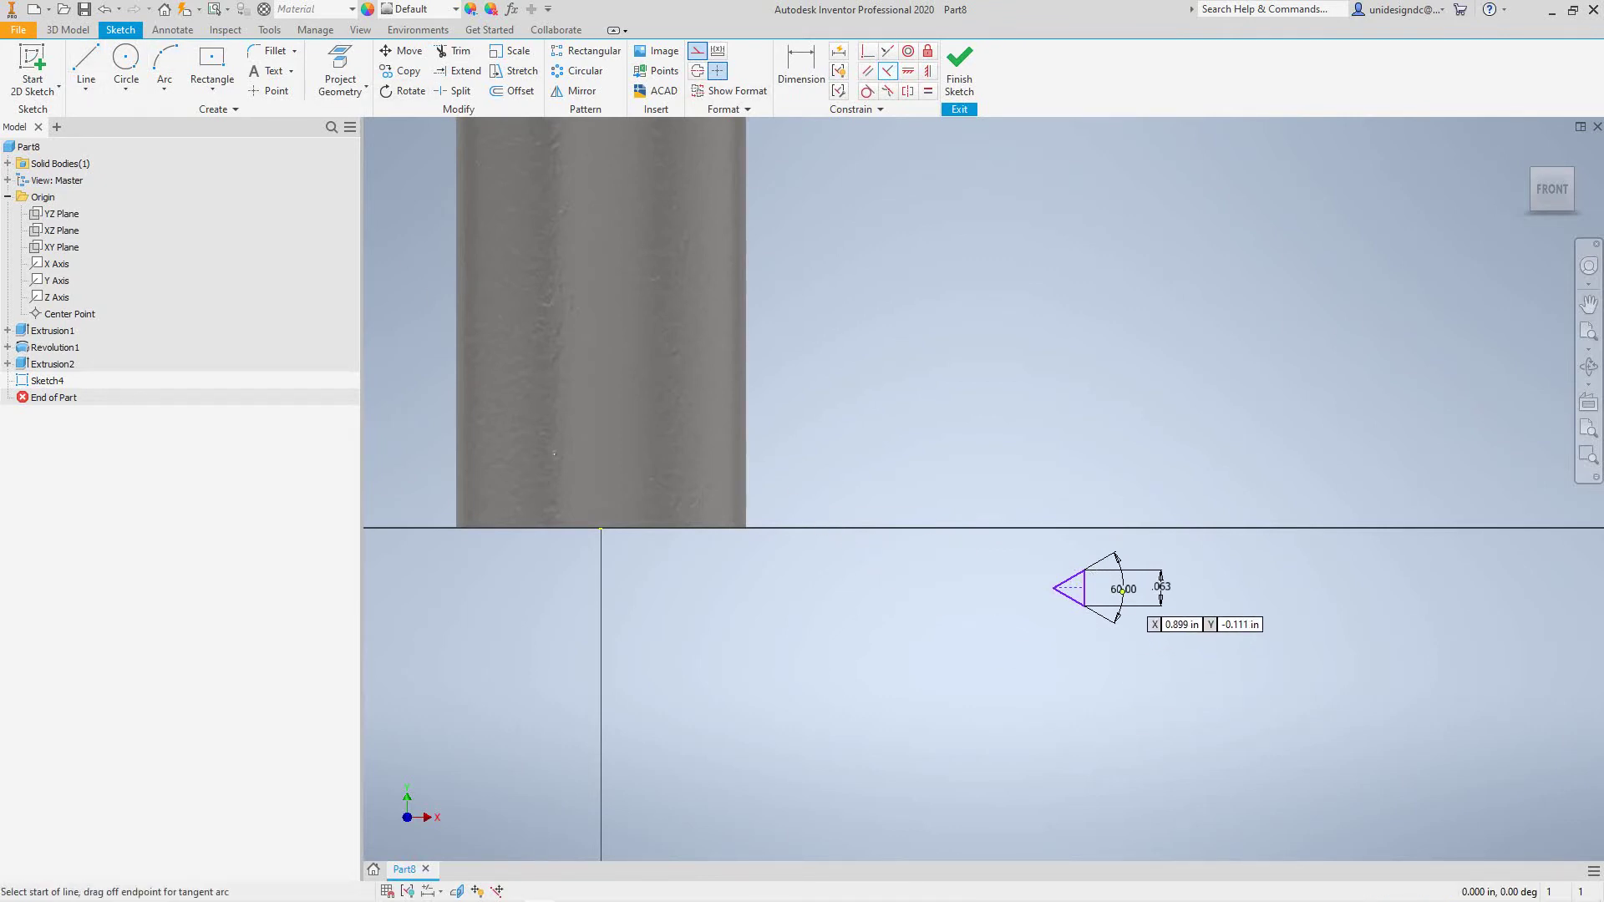
left_click(1085, 569)
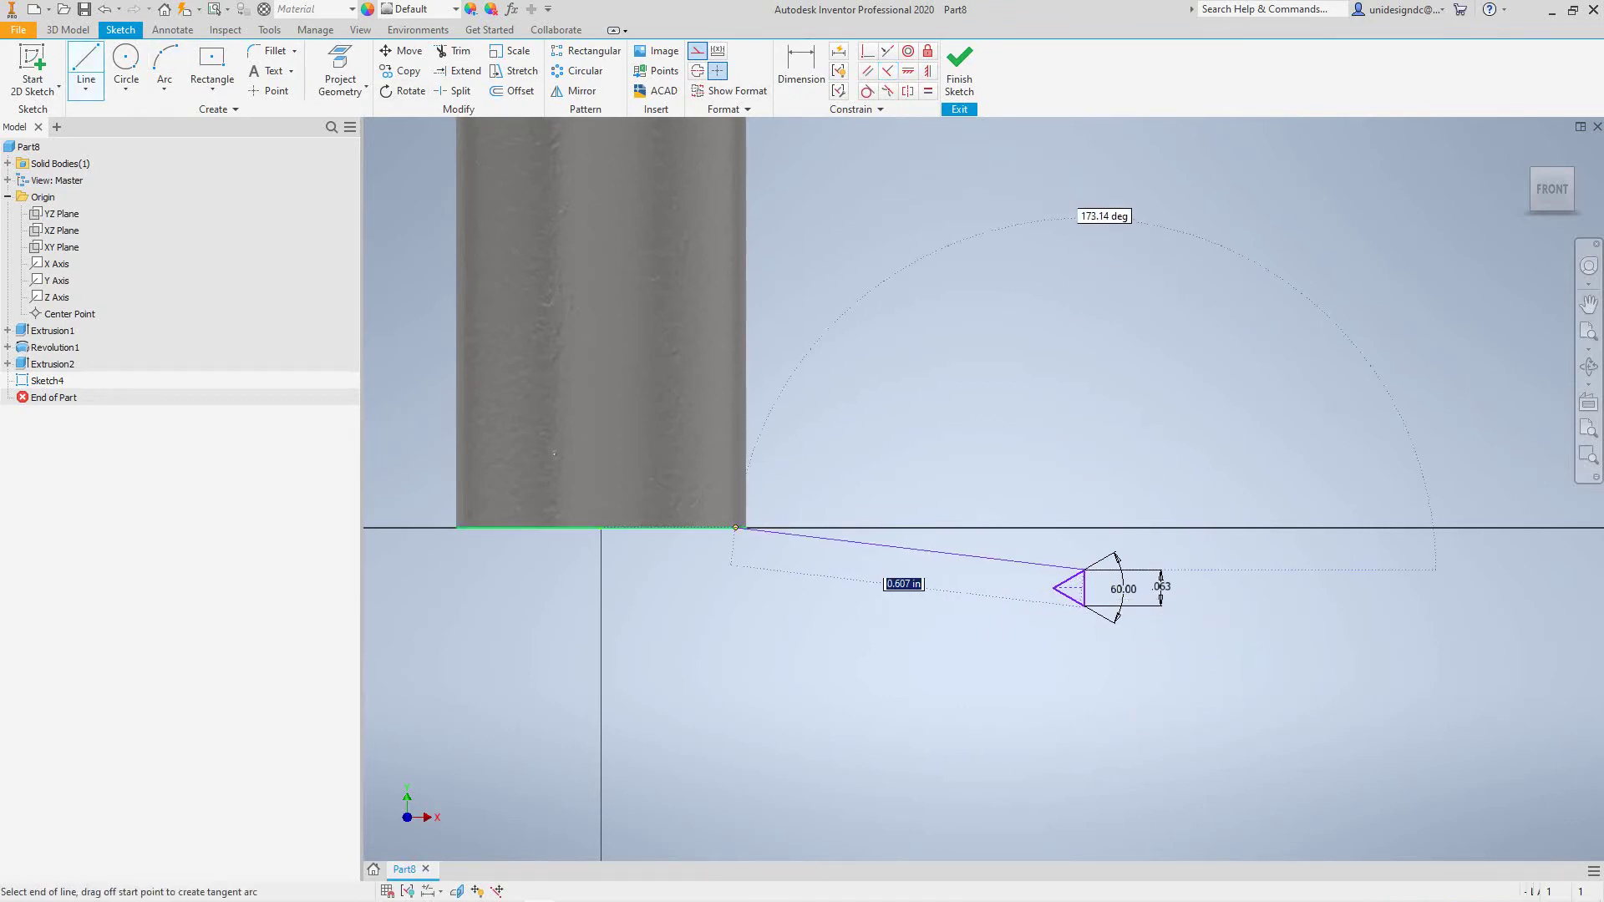
left_click(744, 527)
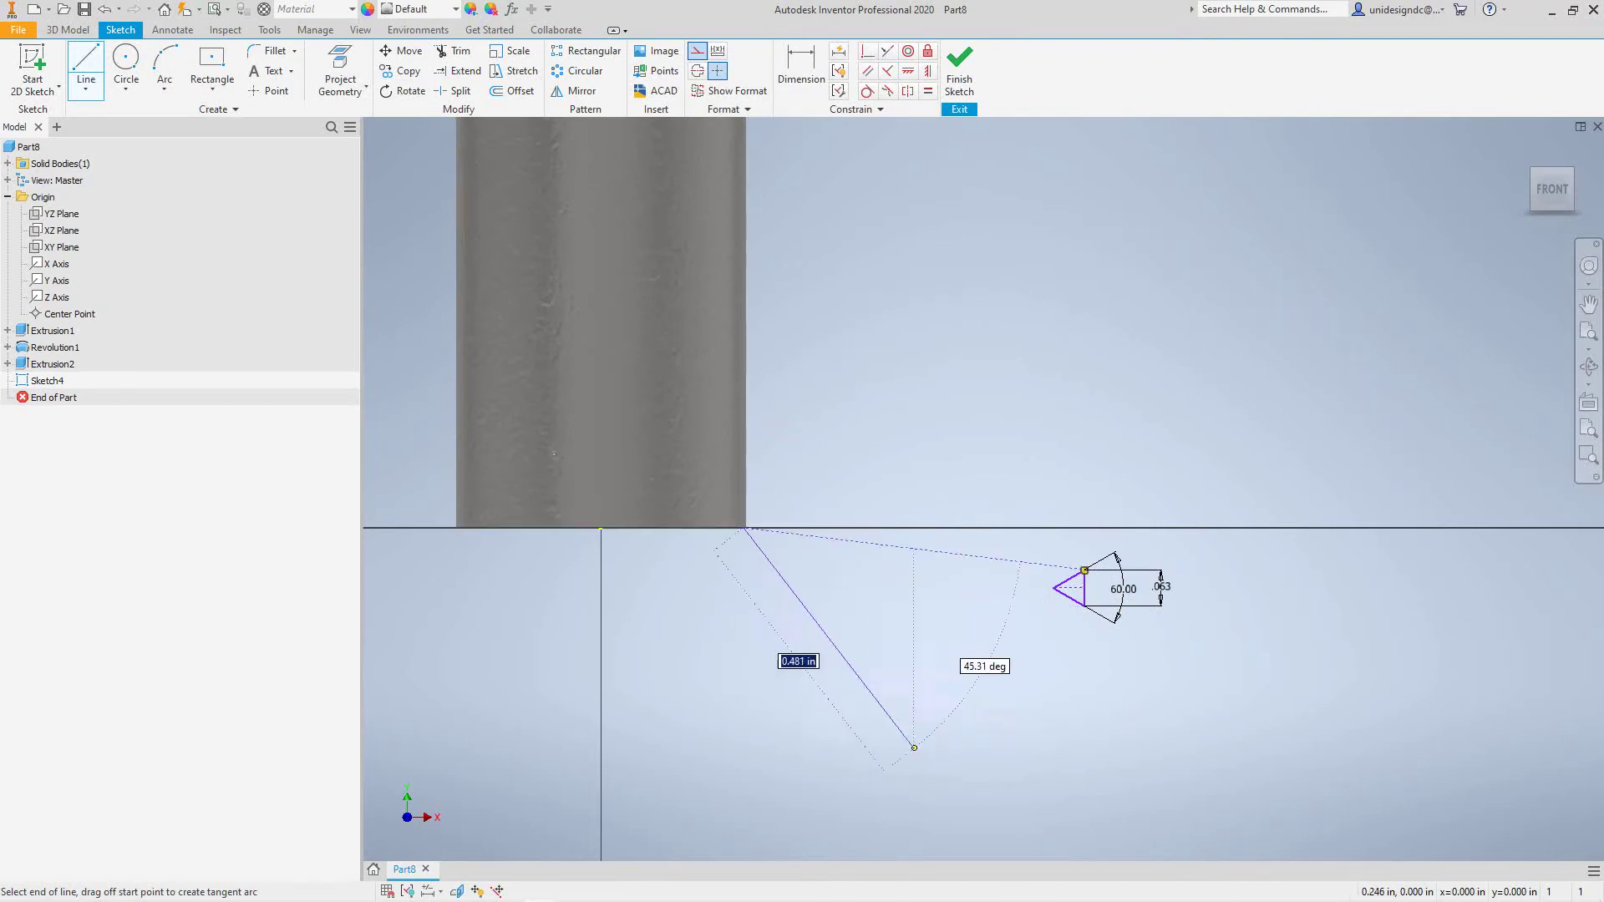
key("Escape")
left_click(927, 91)
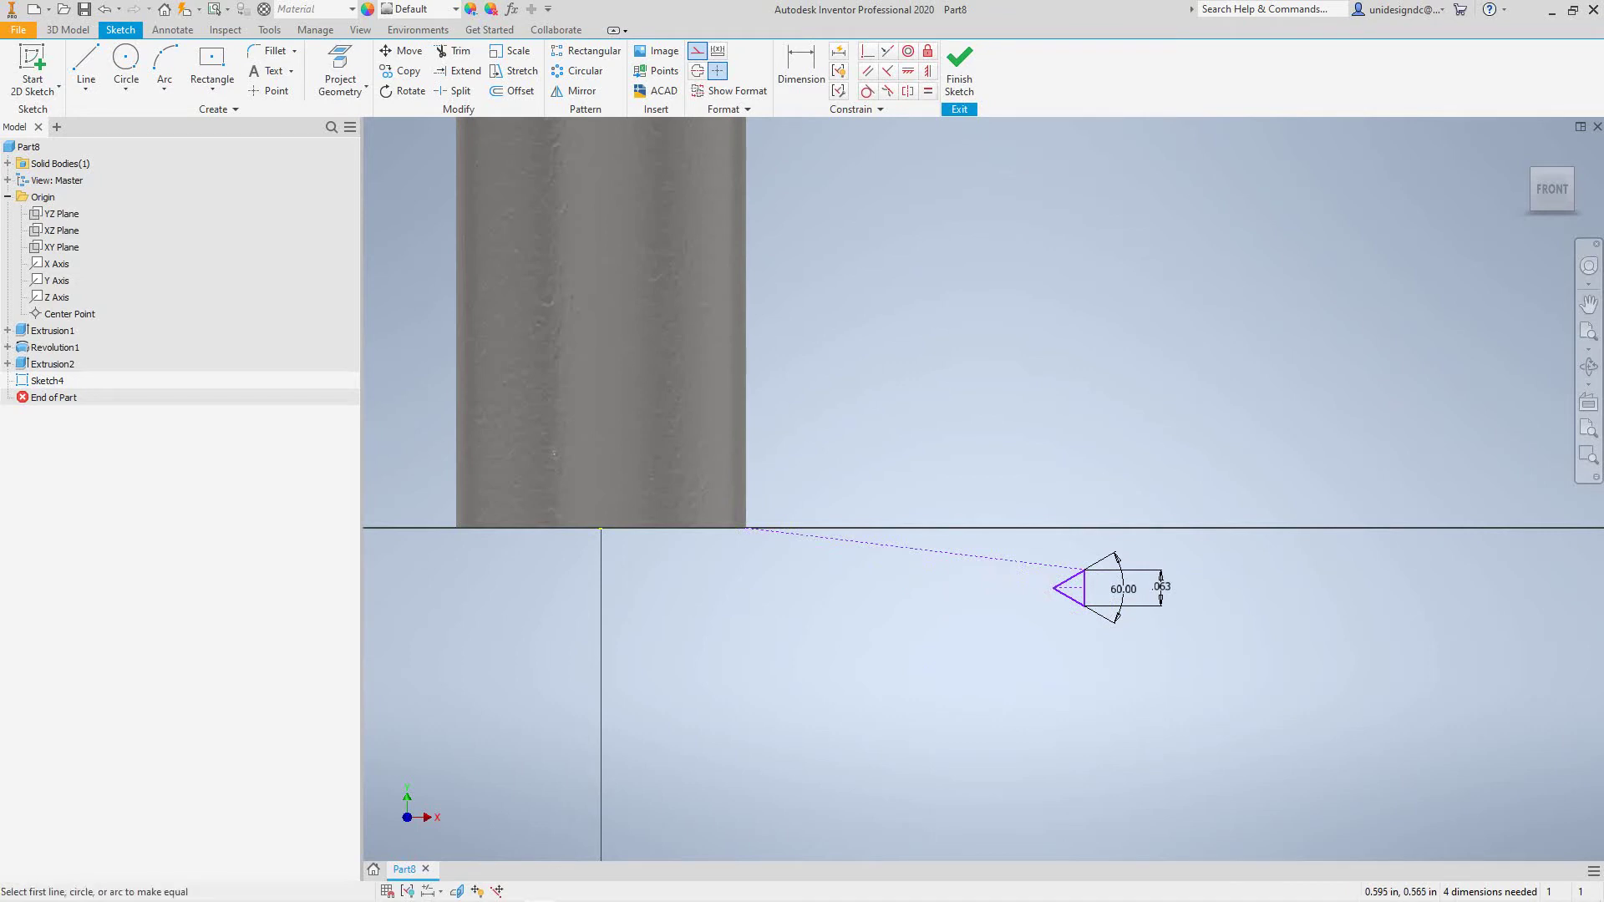
left_click(928, 550)
scroll(933, 572, "up", 3)
scroll(933, 572, "down", 6)
scroll(933, 571, "up", 2)
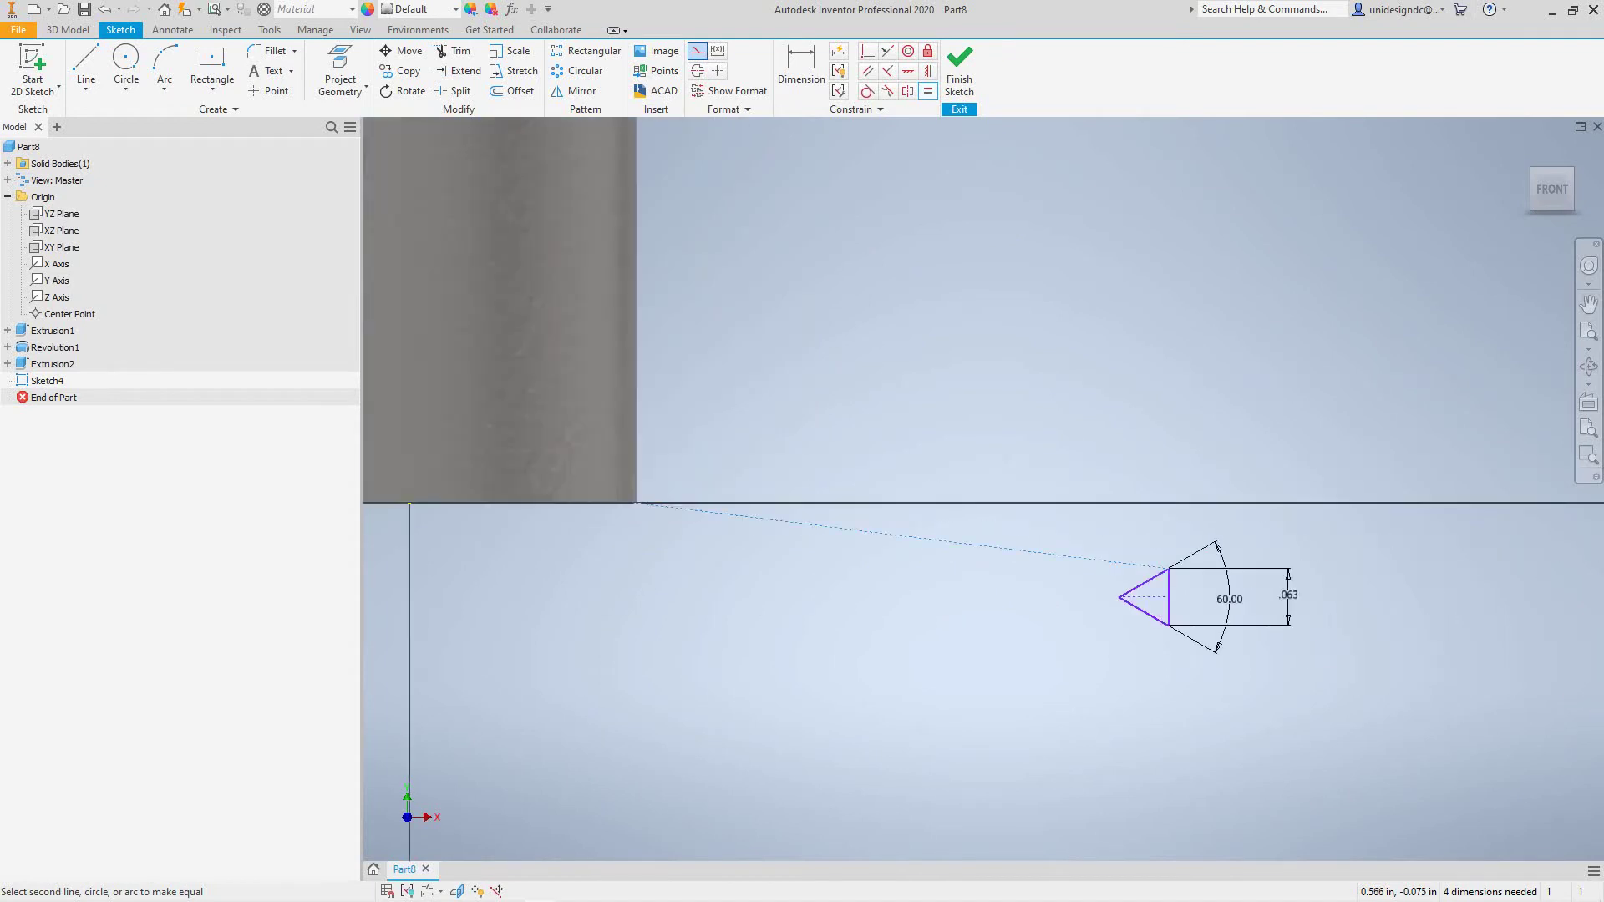
key("Escape")
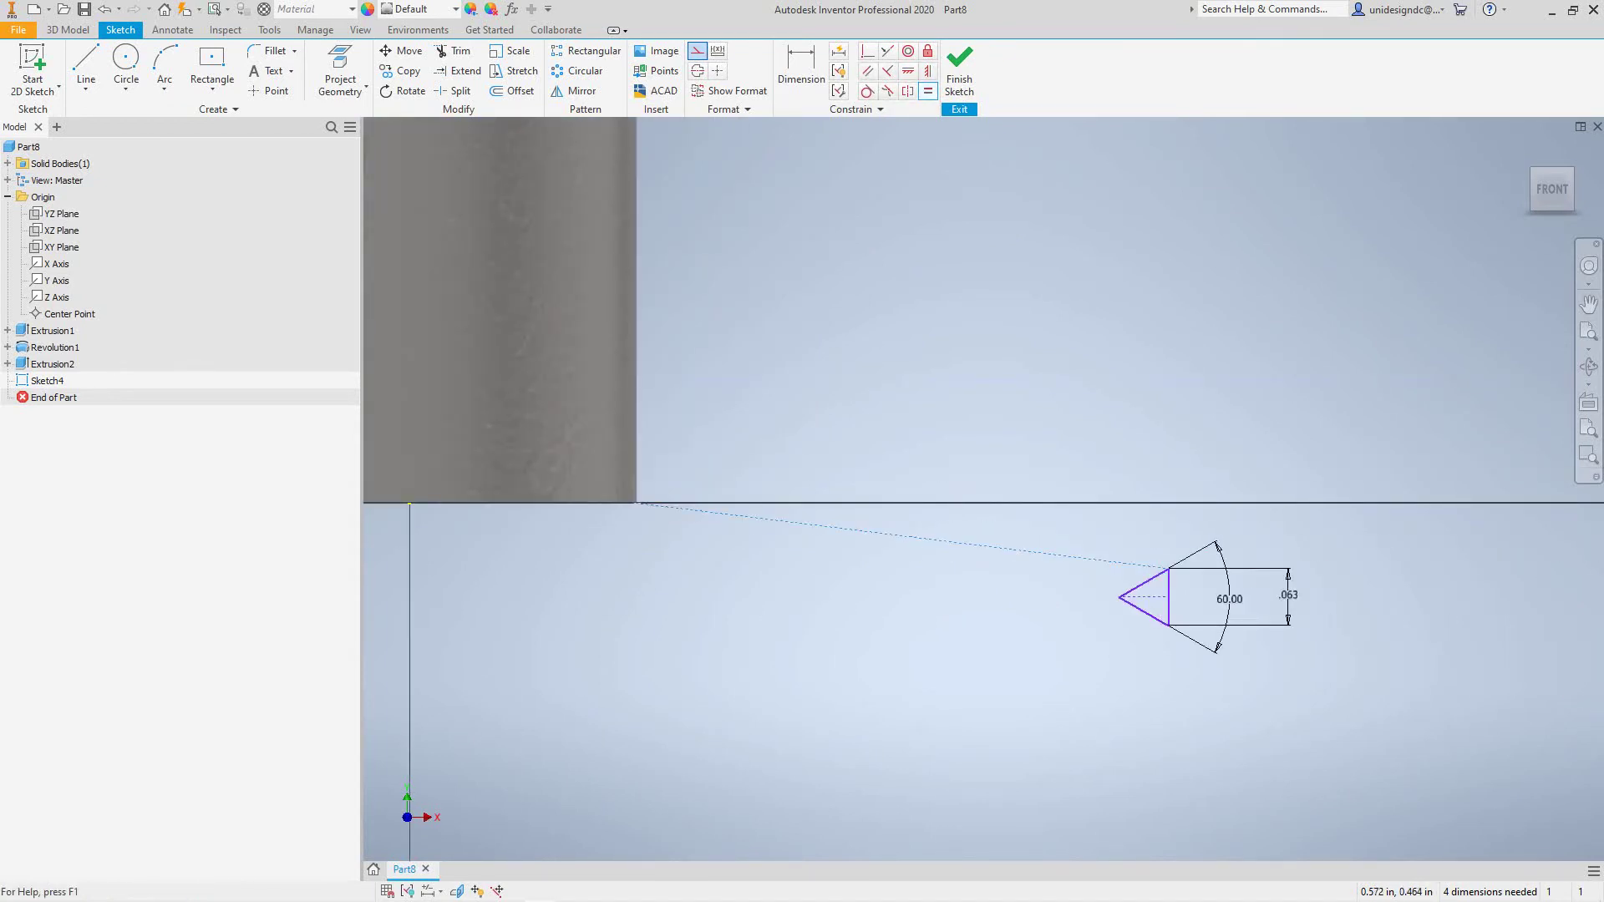
Step: Apply a vertical constraint to the construction line running up from the triangle's vertical side
left_click(927, 70)
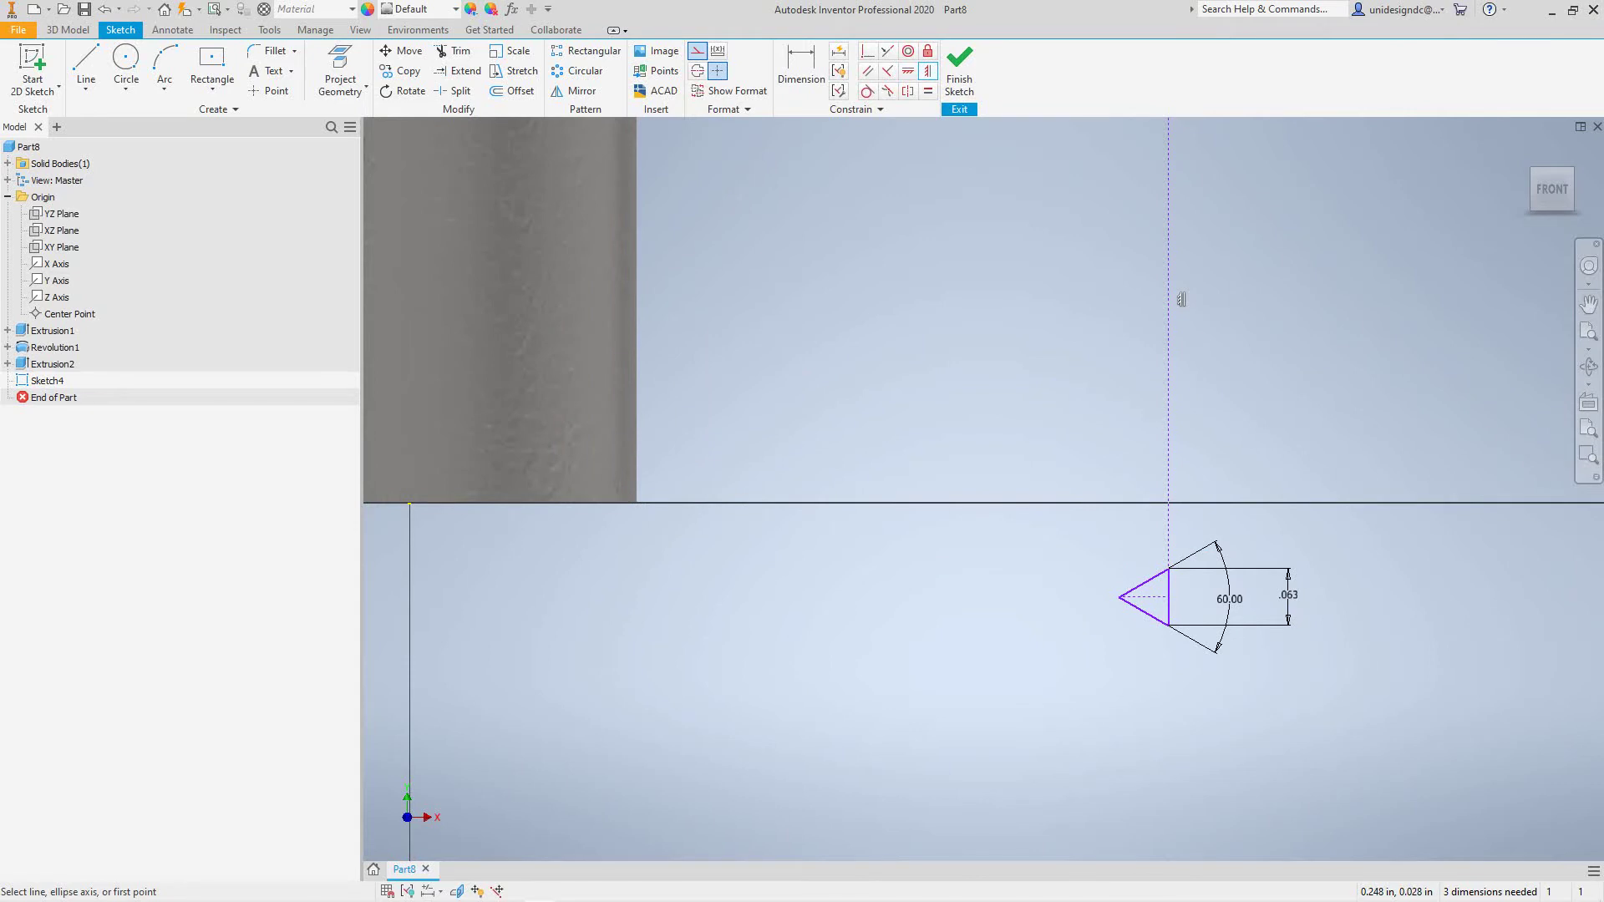
scroll(813, 593, "up", 5)
scroll(813, 593, "down", 6)
scroll(813, 593, "up", 3)
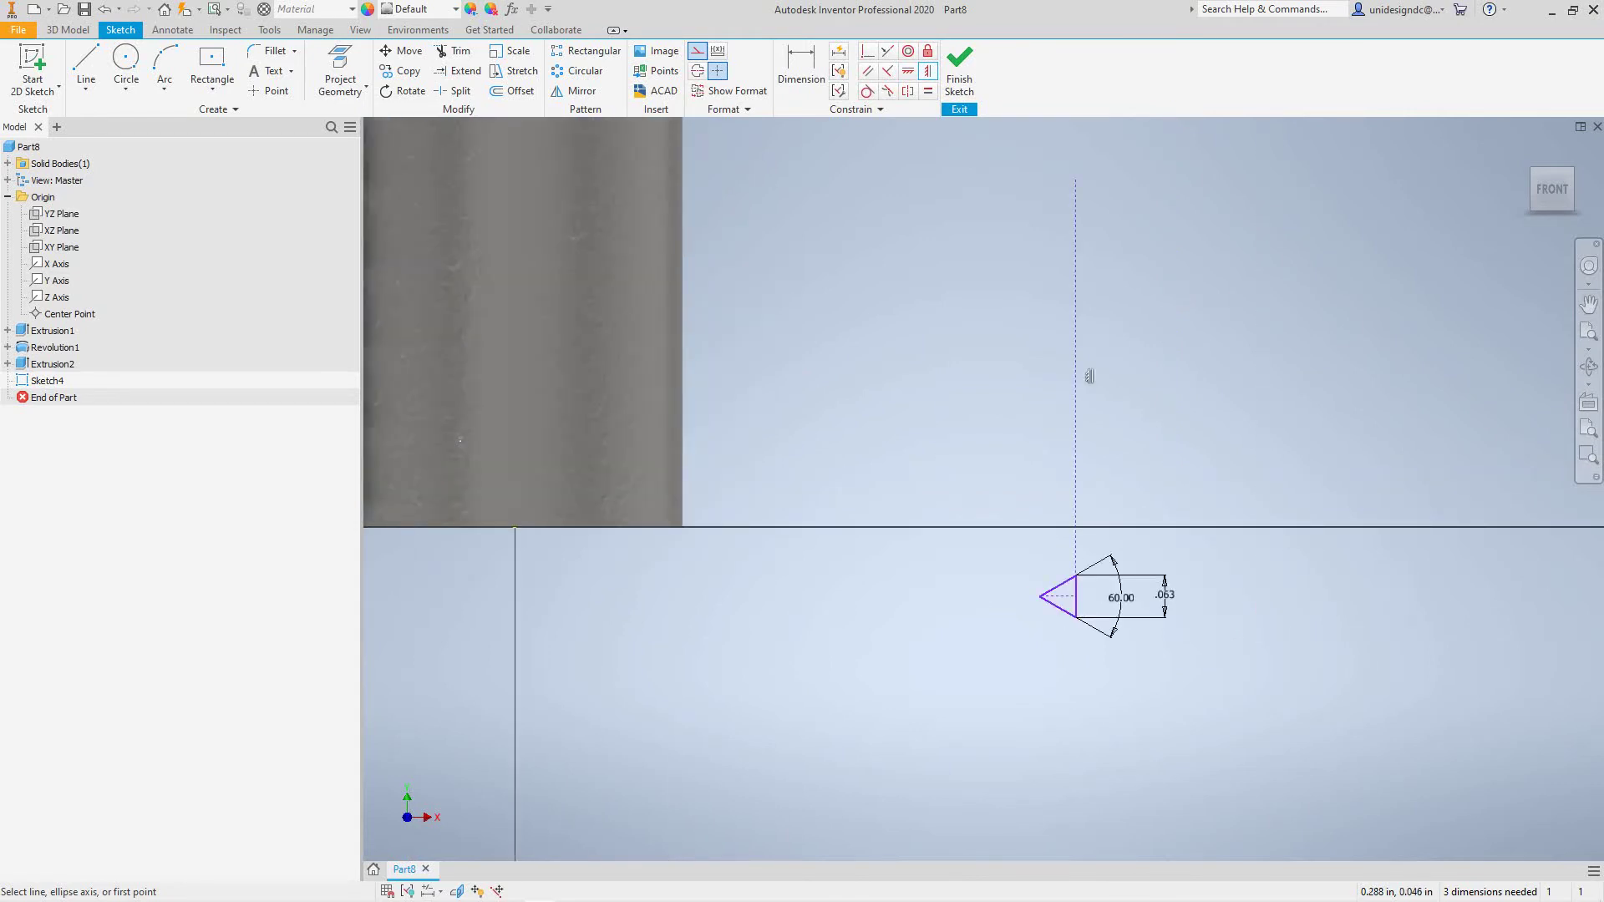
scroll(1090, 376, "down", 2)
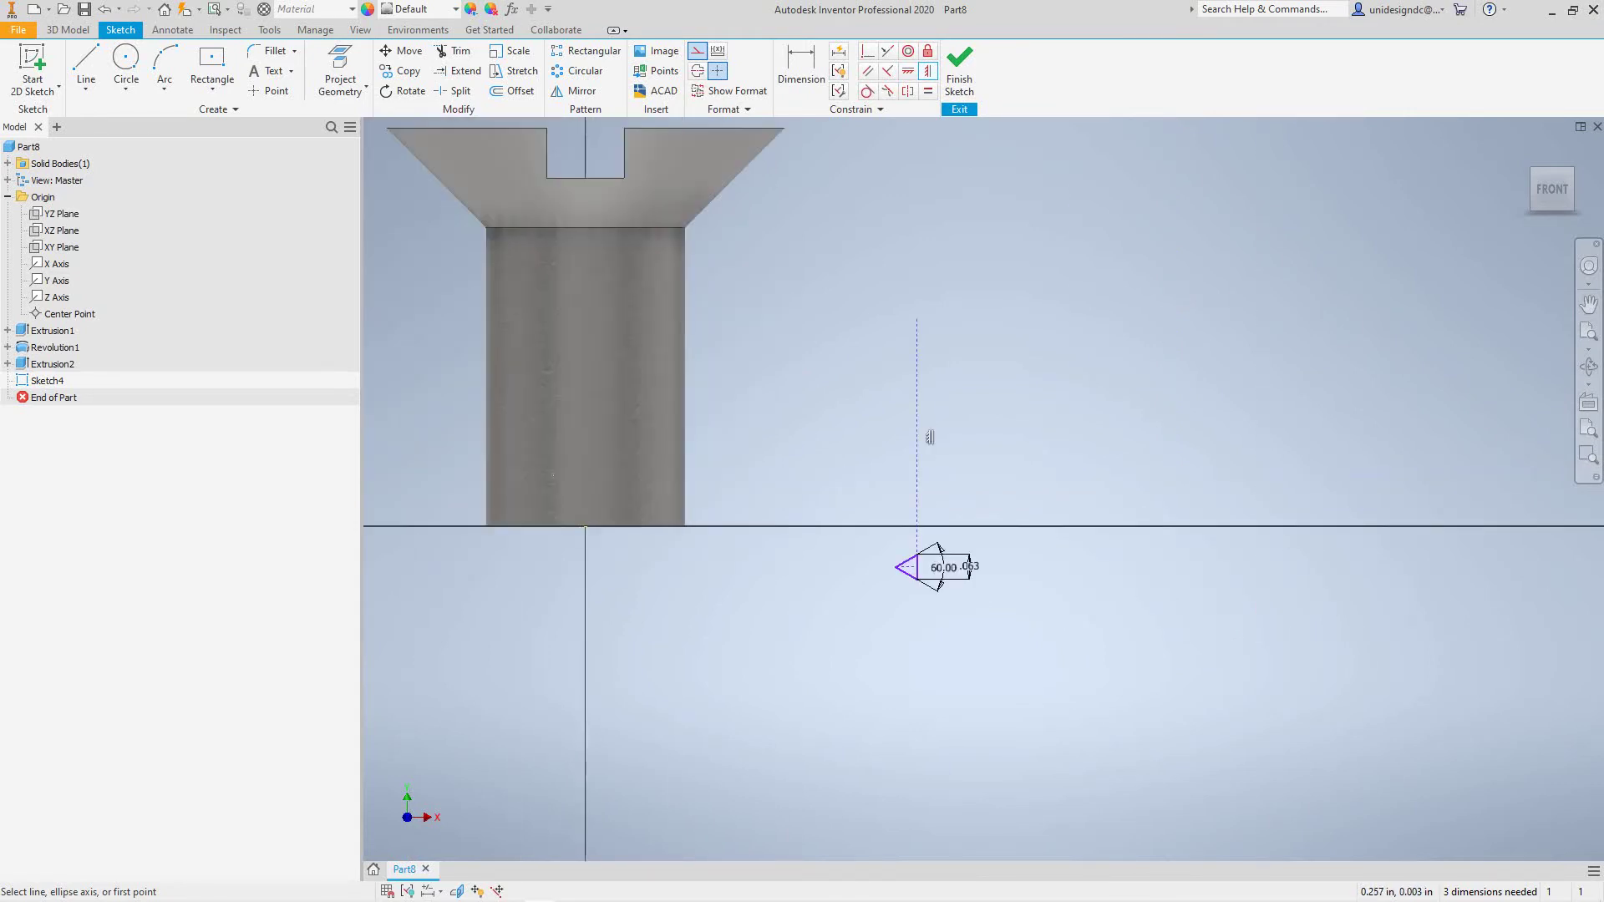
scroll(1141, 355, "up", 3)
scroll(1140, 356, "down", 3)
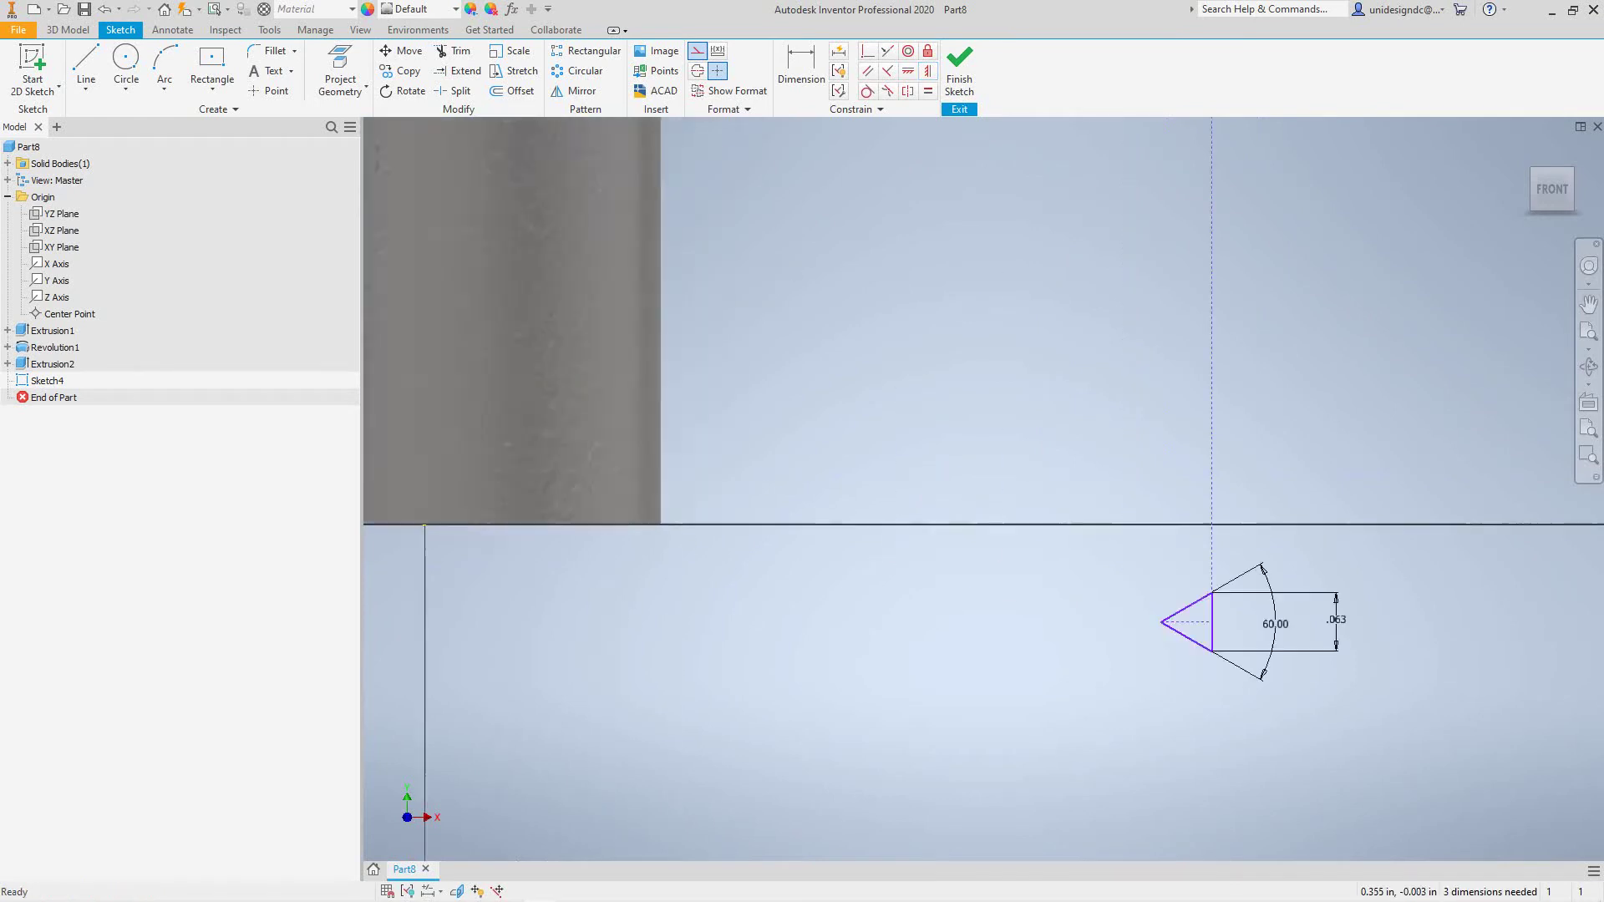
scroll(927, 535, "down", 3)
scroll(927, 534, "up", 8)
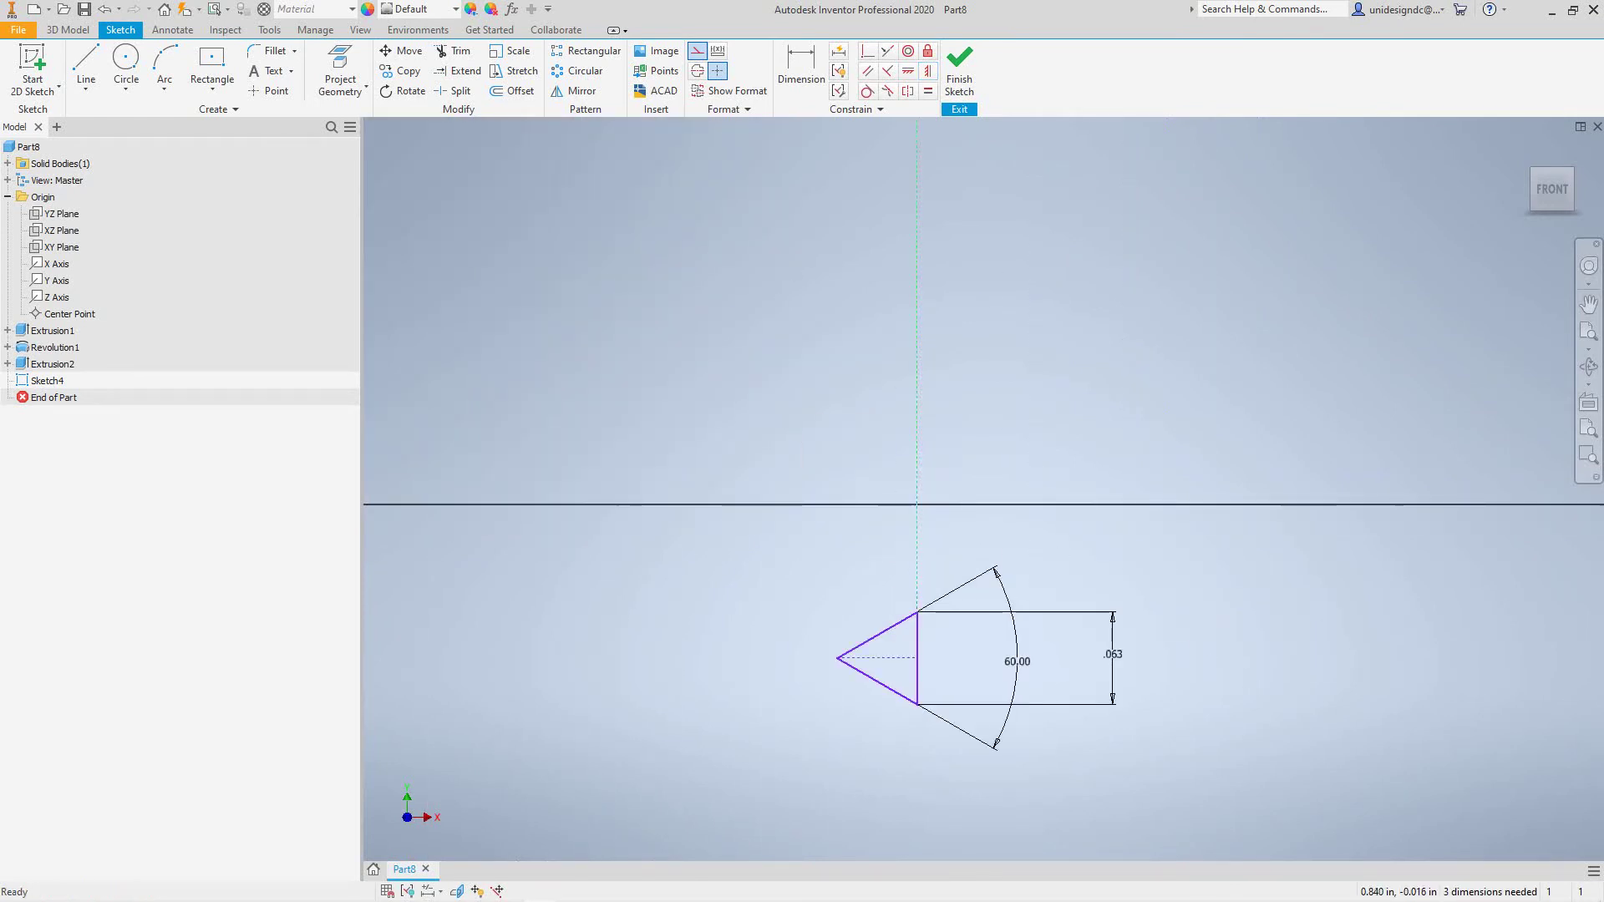
Step: Undo the vertical constraint and the construction line linking the triangle to the screw shank
right_click(660, 334)
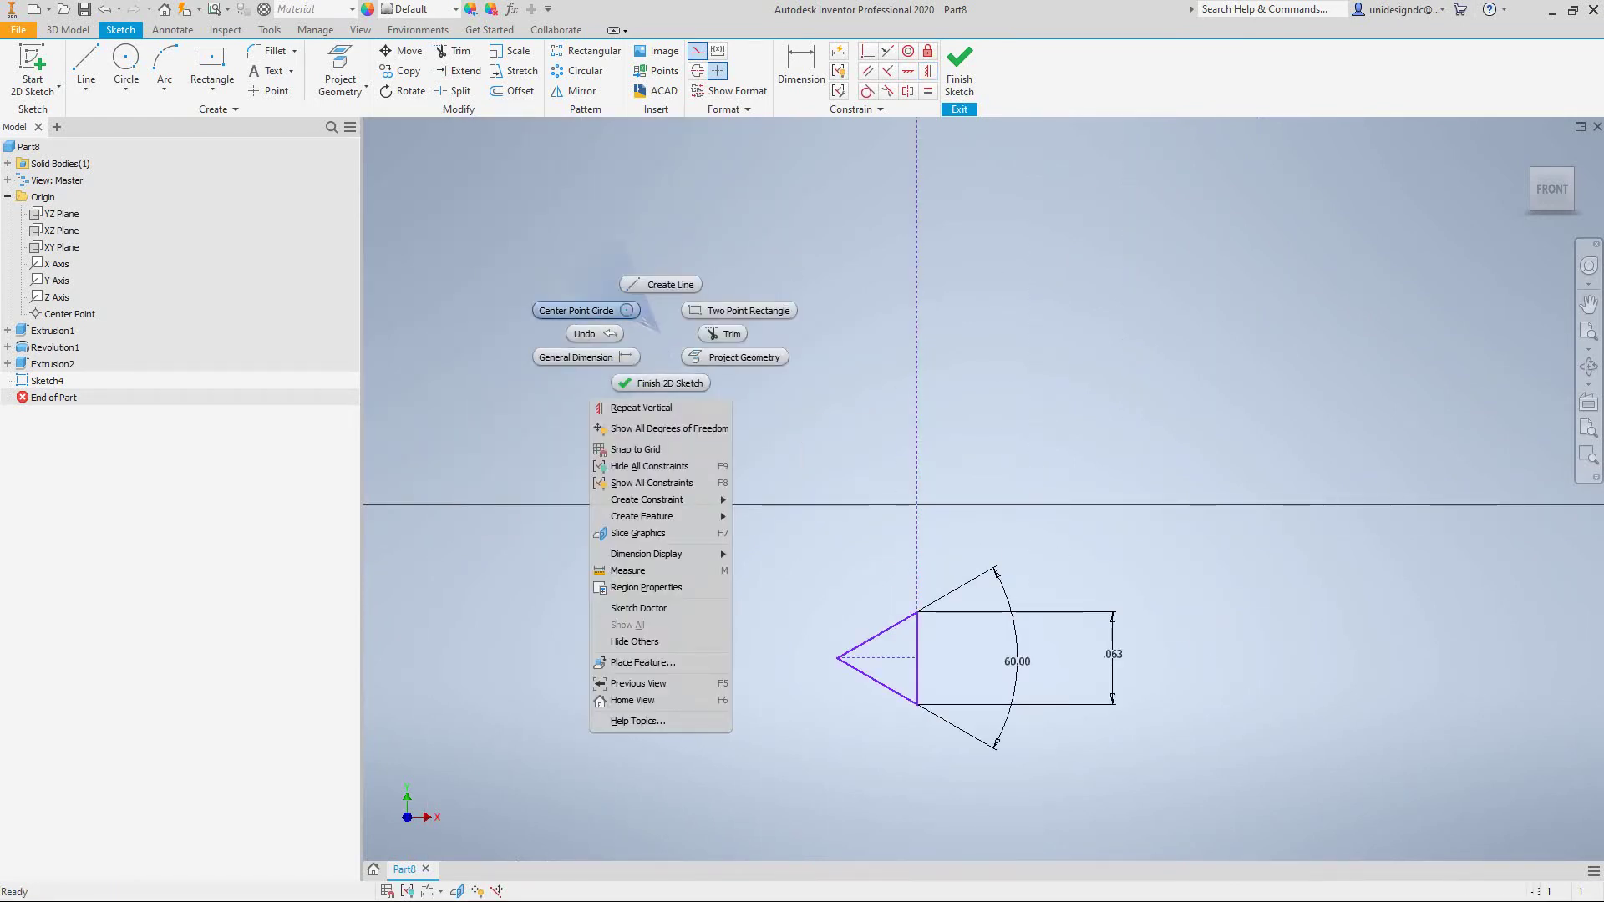
left_click(587, 310)
scroll(872, 584, "up", 2)
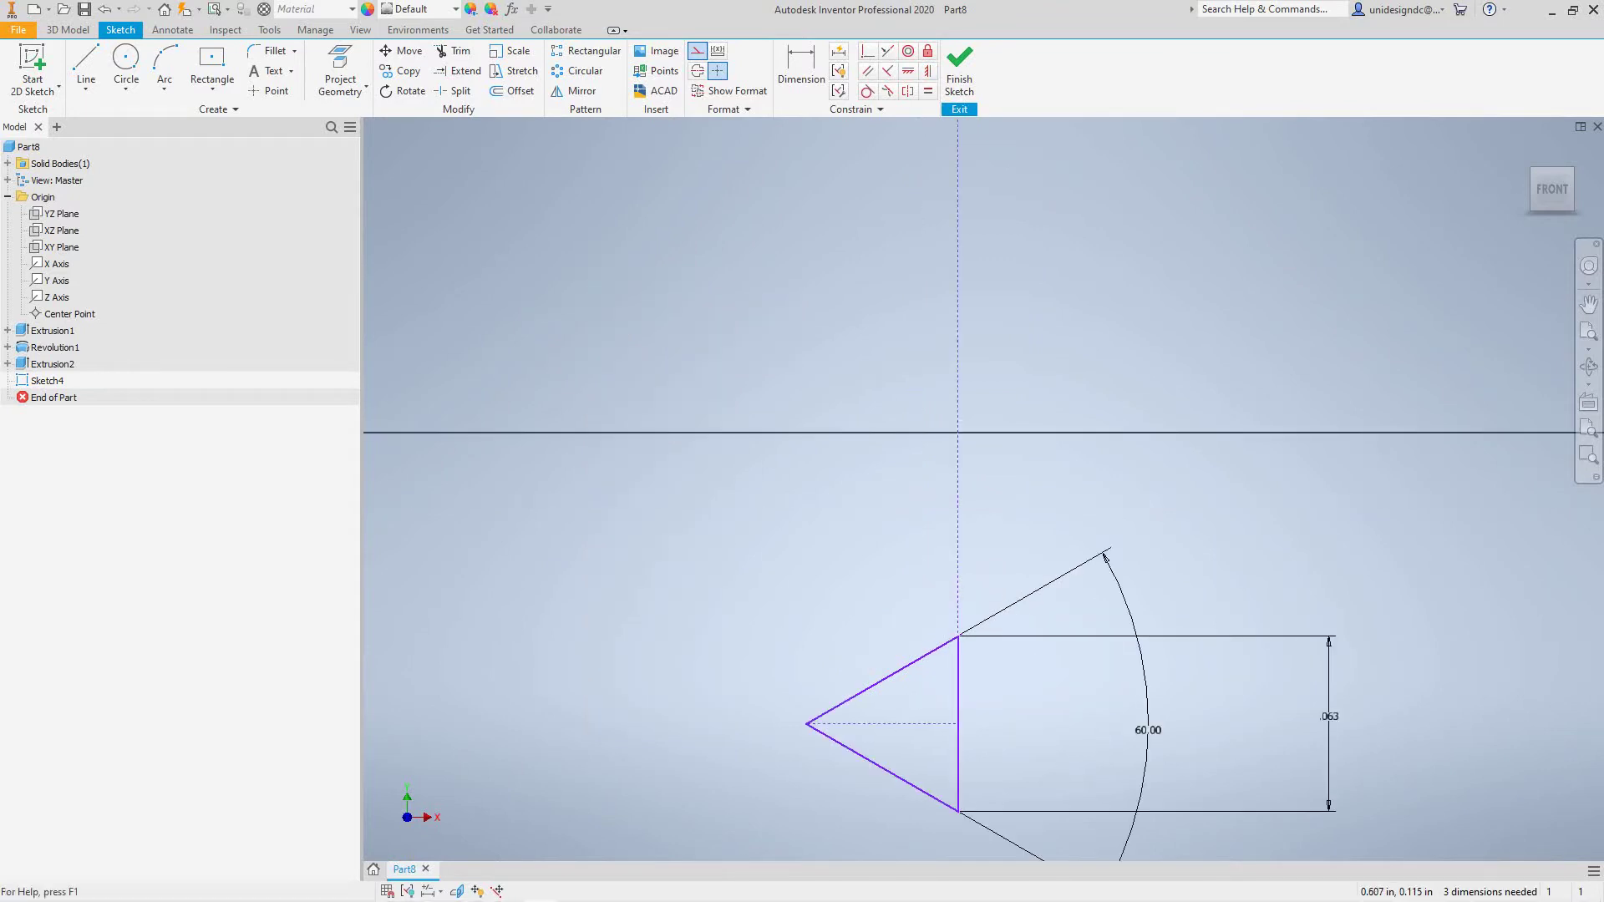
left_click(104, 9)
scroll(633, 446, "up", 4)
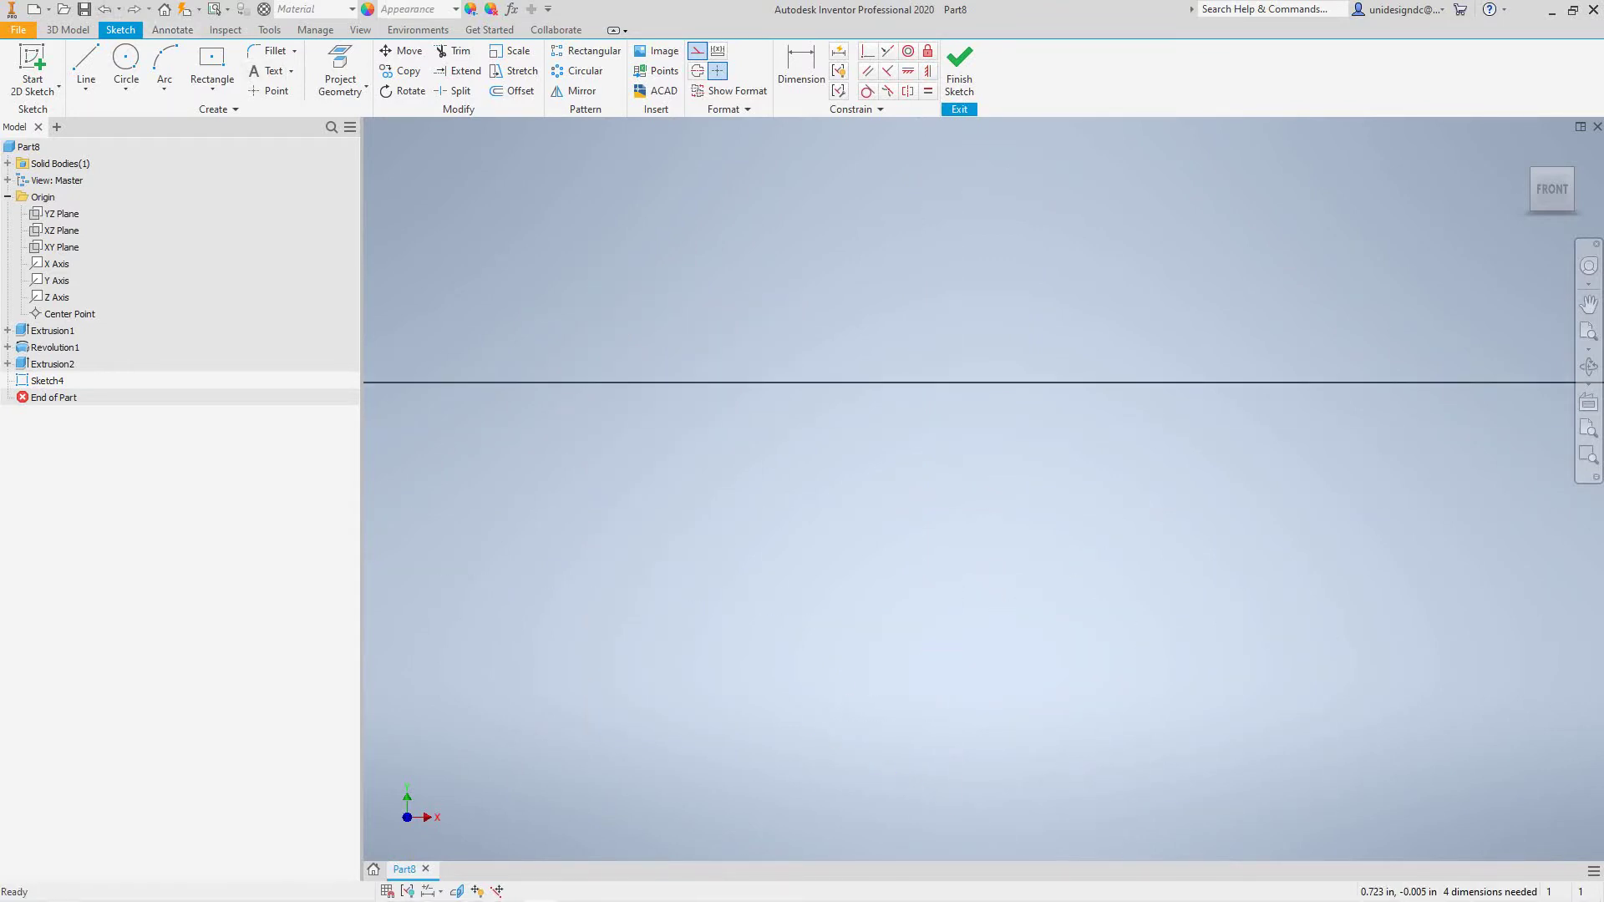
scroll(633, 446, "down", 5)
left_click(104, 9)
Step: Move the whole triangle by its left apex to a spot just below the shank's lower right corner
scroll(702, 617, "up", 2)
scroll(701, 617, "down", 8)
mouse_move(663, 695)
left_mouse_down()
mouse_move(809, 544)
mouse_move(837, 583)
left_mouse_up()
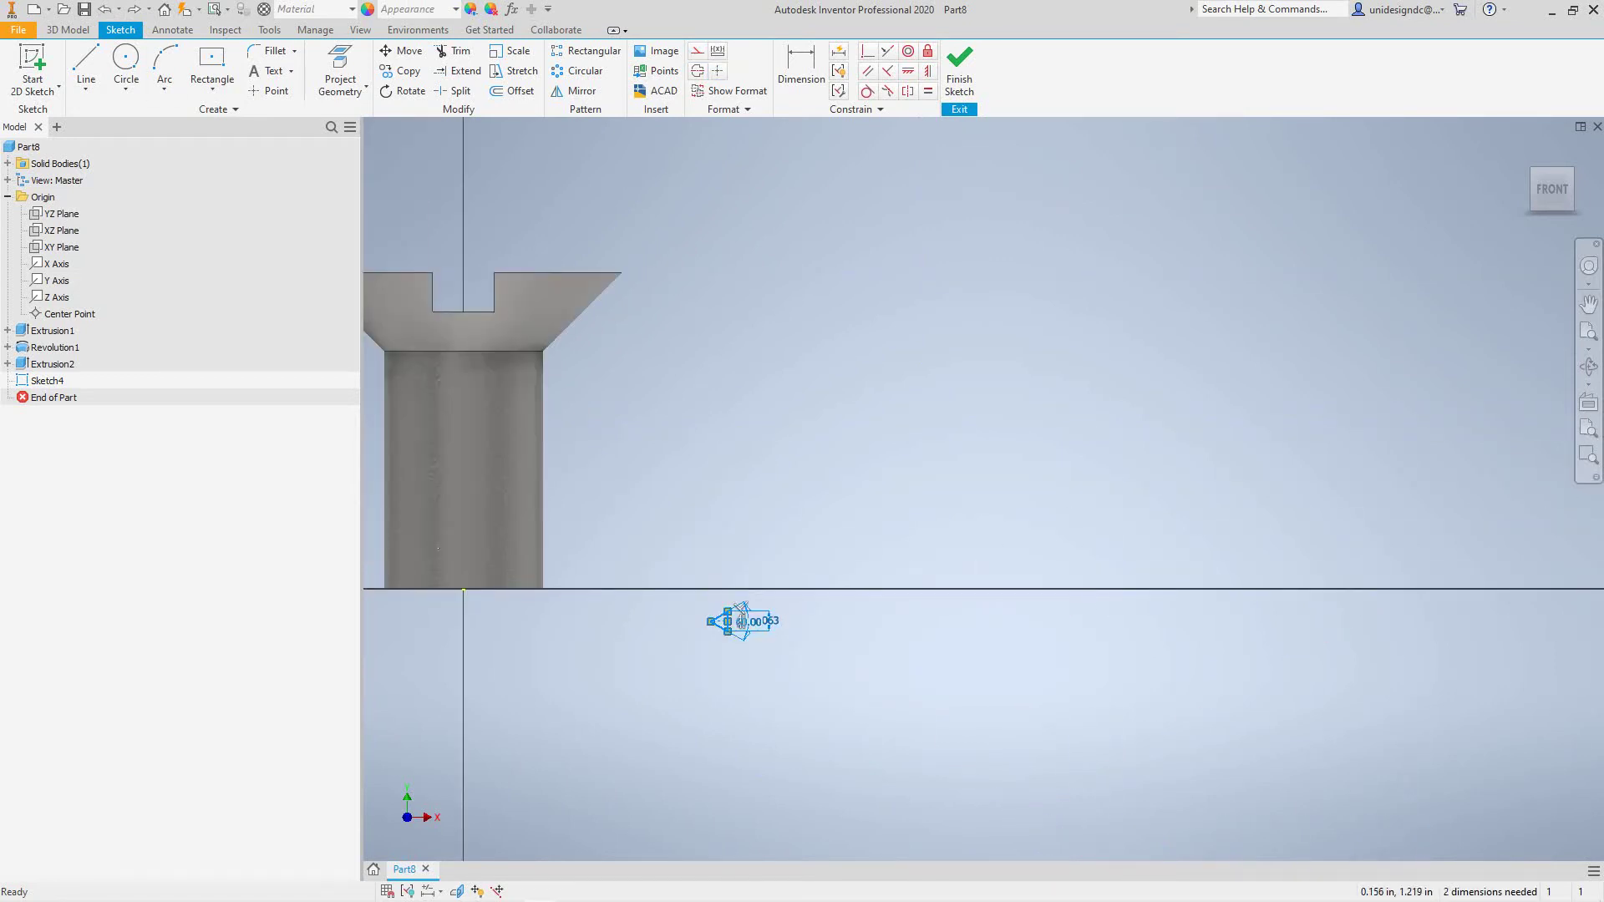
left_click(400, 50)
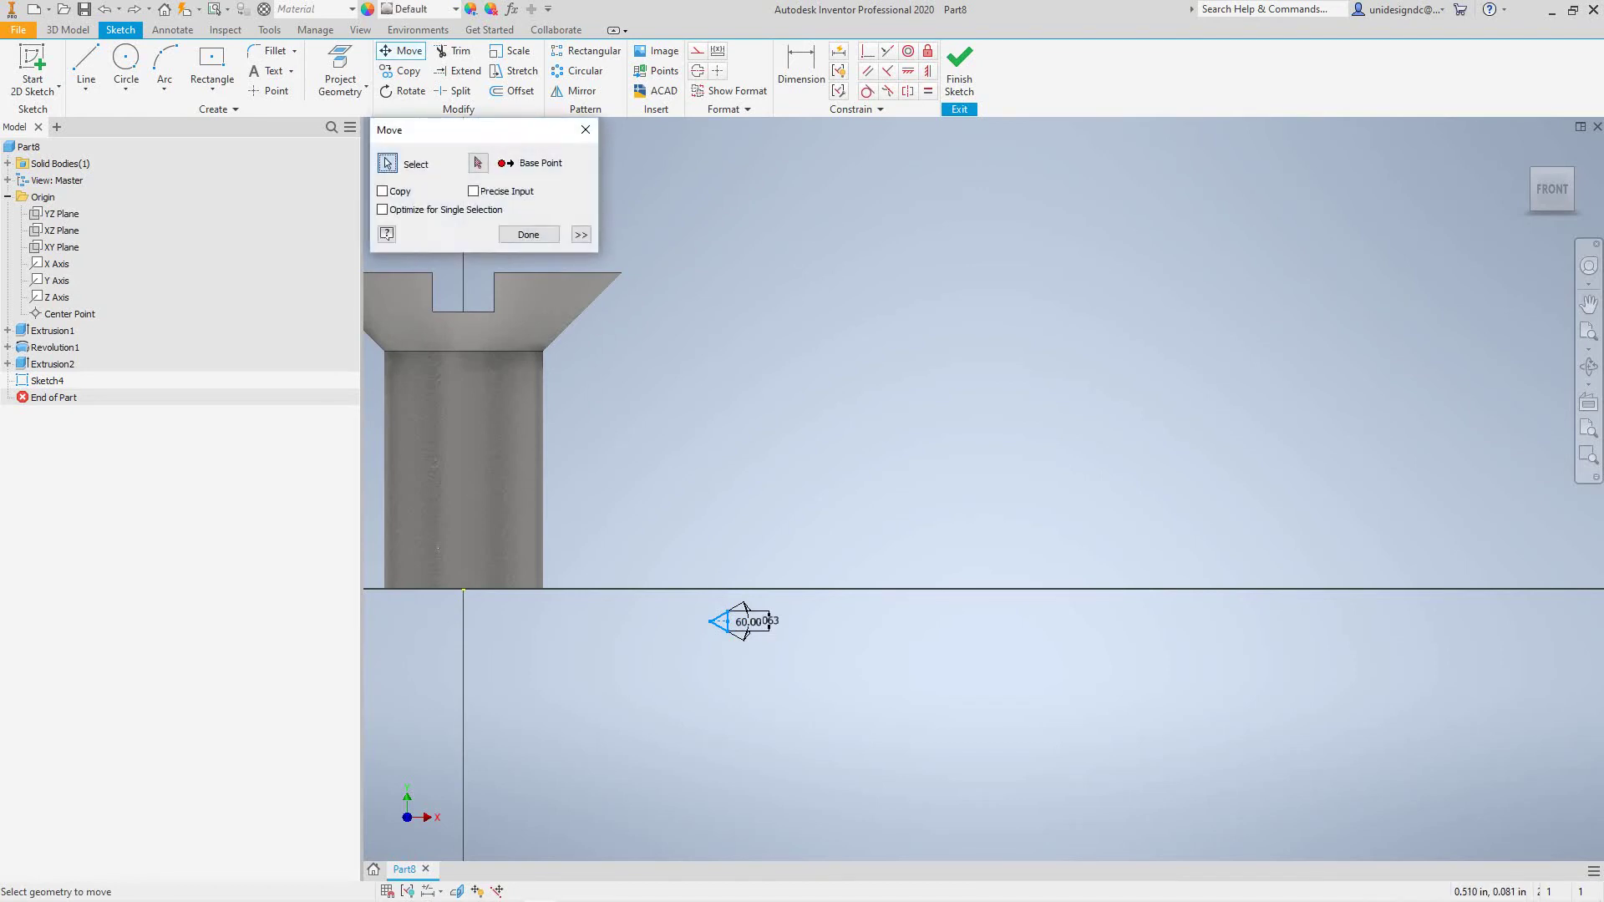
left_click(478, 163)
left_click(710, 620)
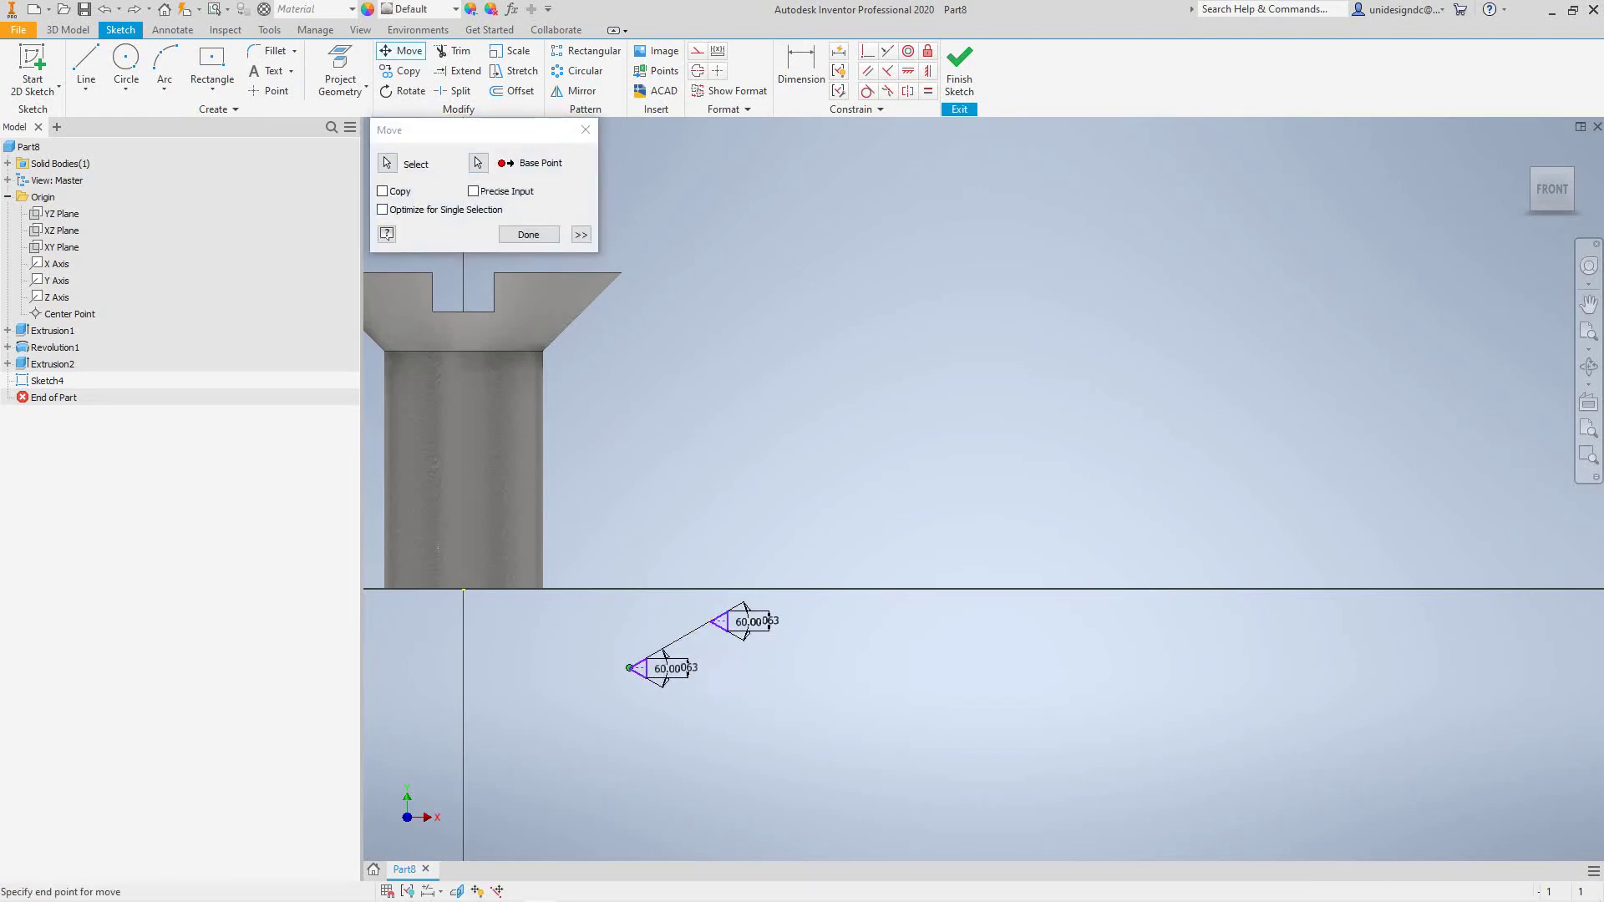
left_click(540, 653)
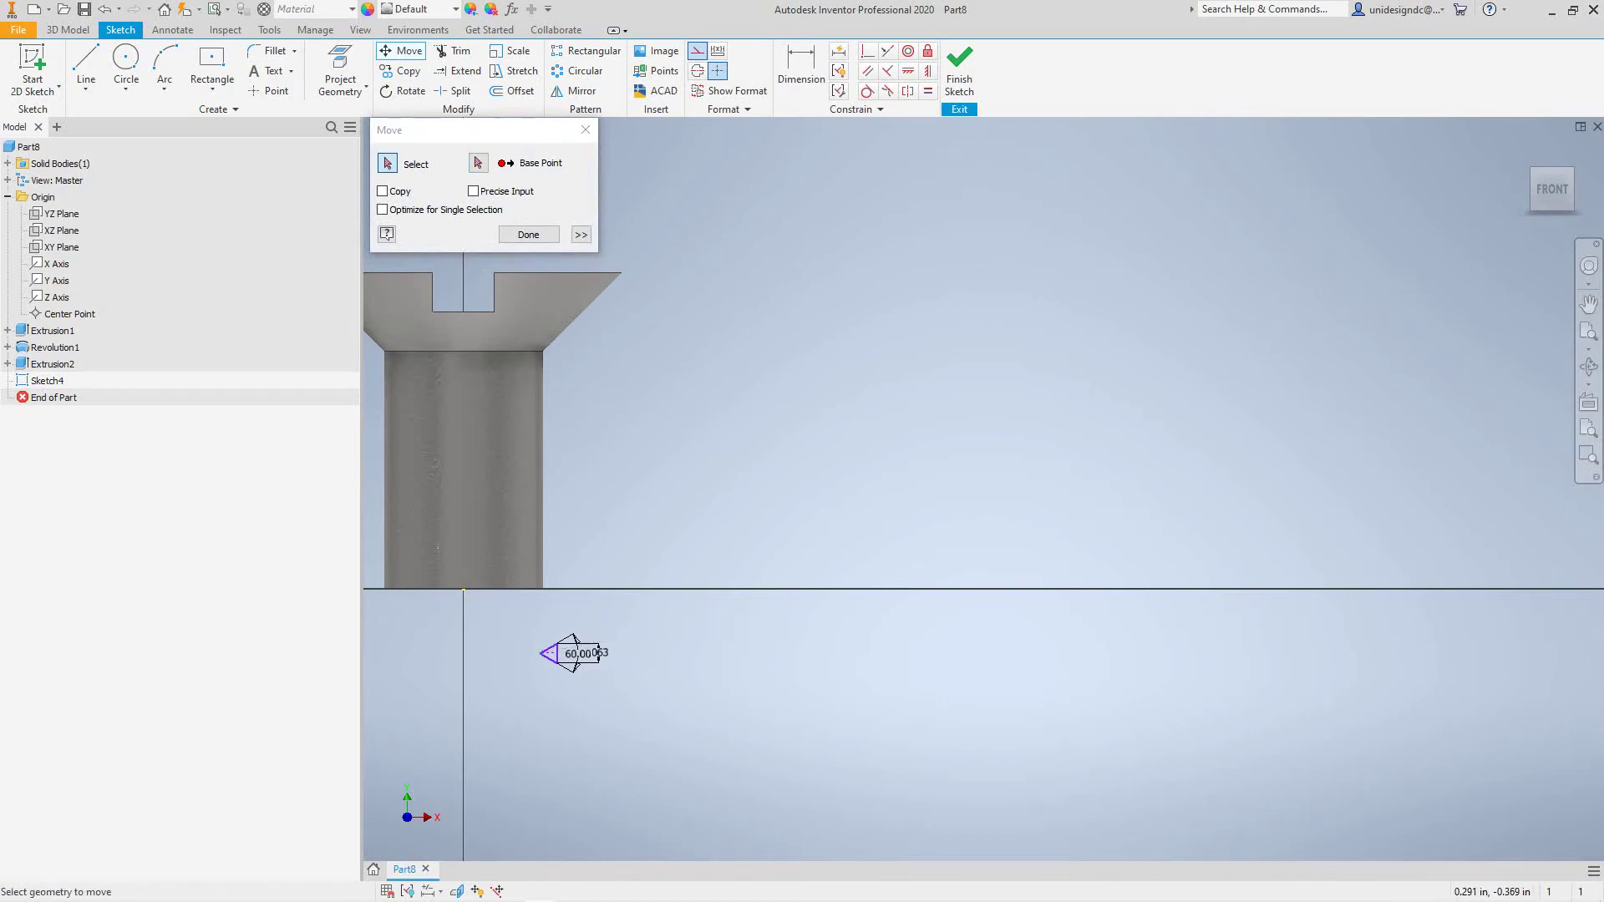
key("Escape")
Step: Draw a construction line from the top of the moved triangle's vertical side to the shank's lower right corner
scroll(543, 695, "up", 3)
scroll(543, 695, "down", 4)
middle_click_drag(557, 692, 939, 665)
scroll(883, 640, "up", 5)
scroll(883, 640, "down", 6)
scroll(1015, 639, "down", 2)
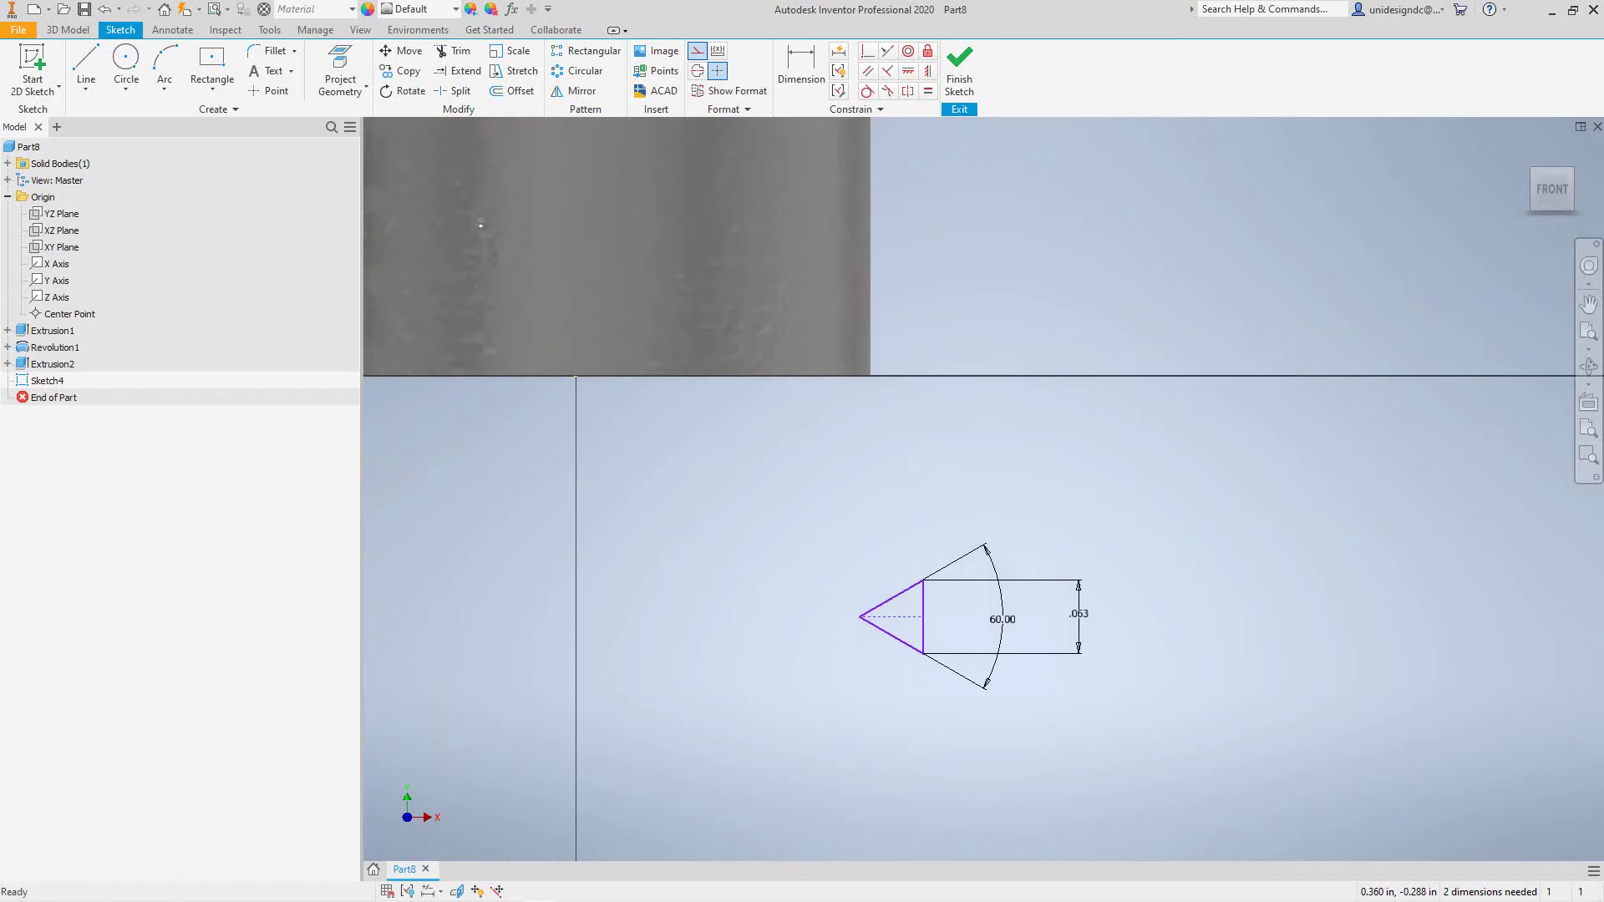
scroll(979, 818, "down", 2)
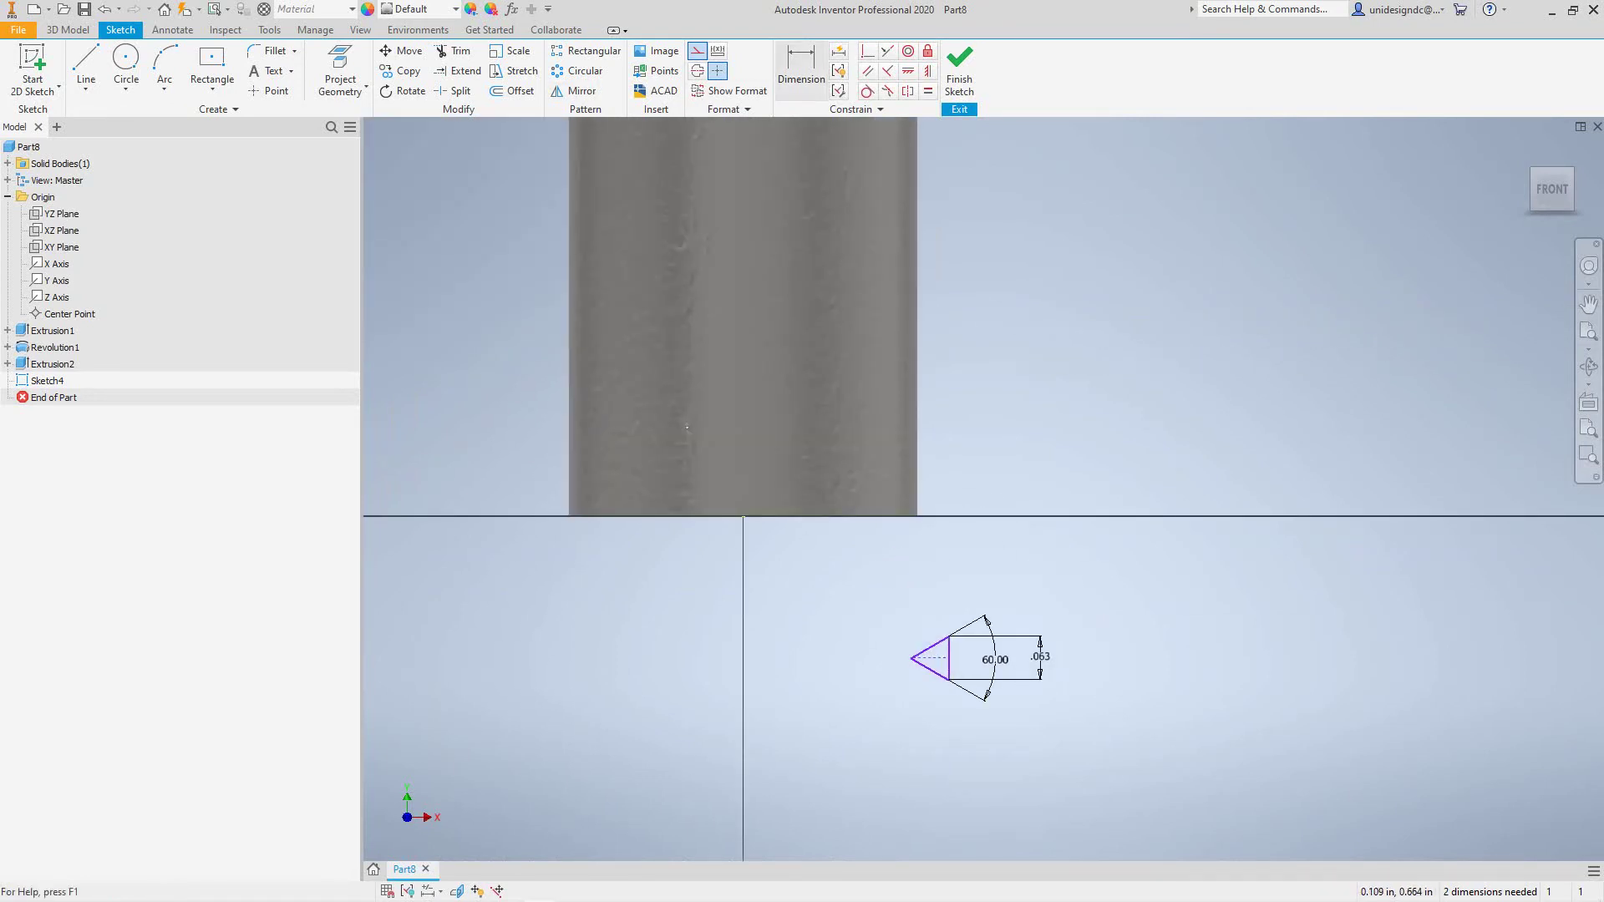
left_click(86, 63)
left_click(948, 637)
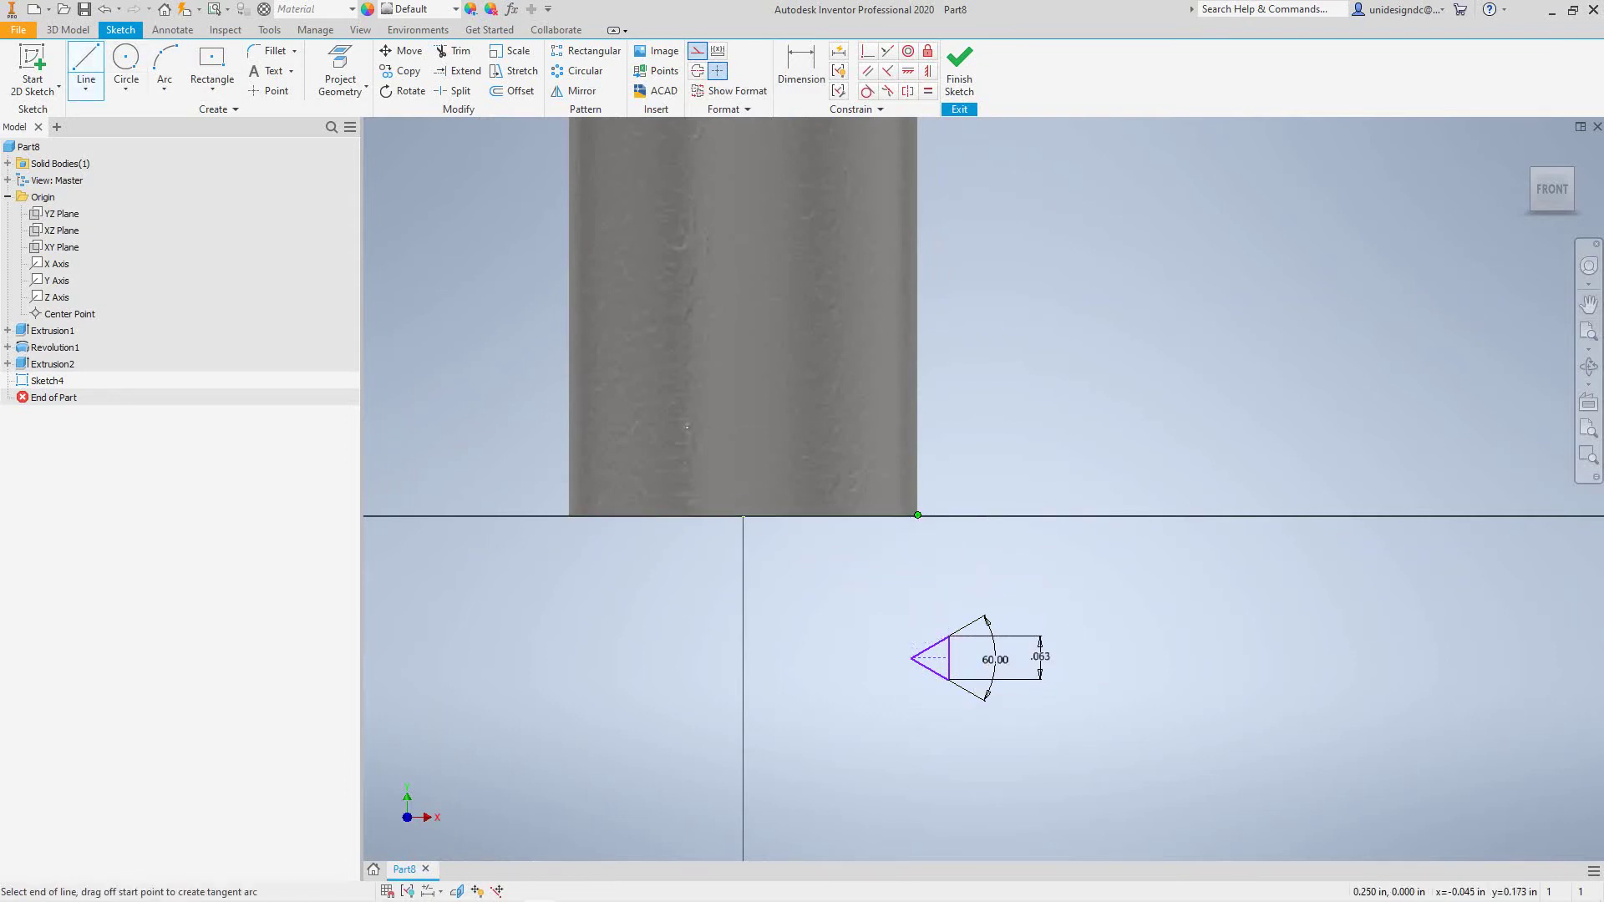
left_click(918, 515)
key("Escape")
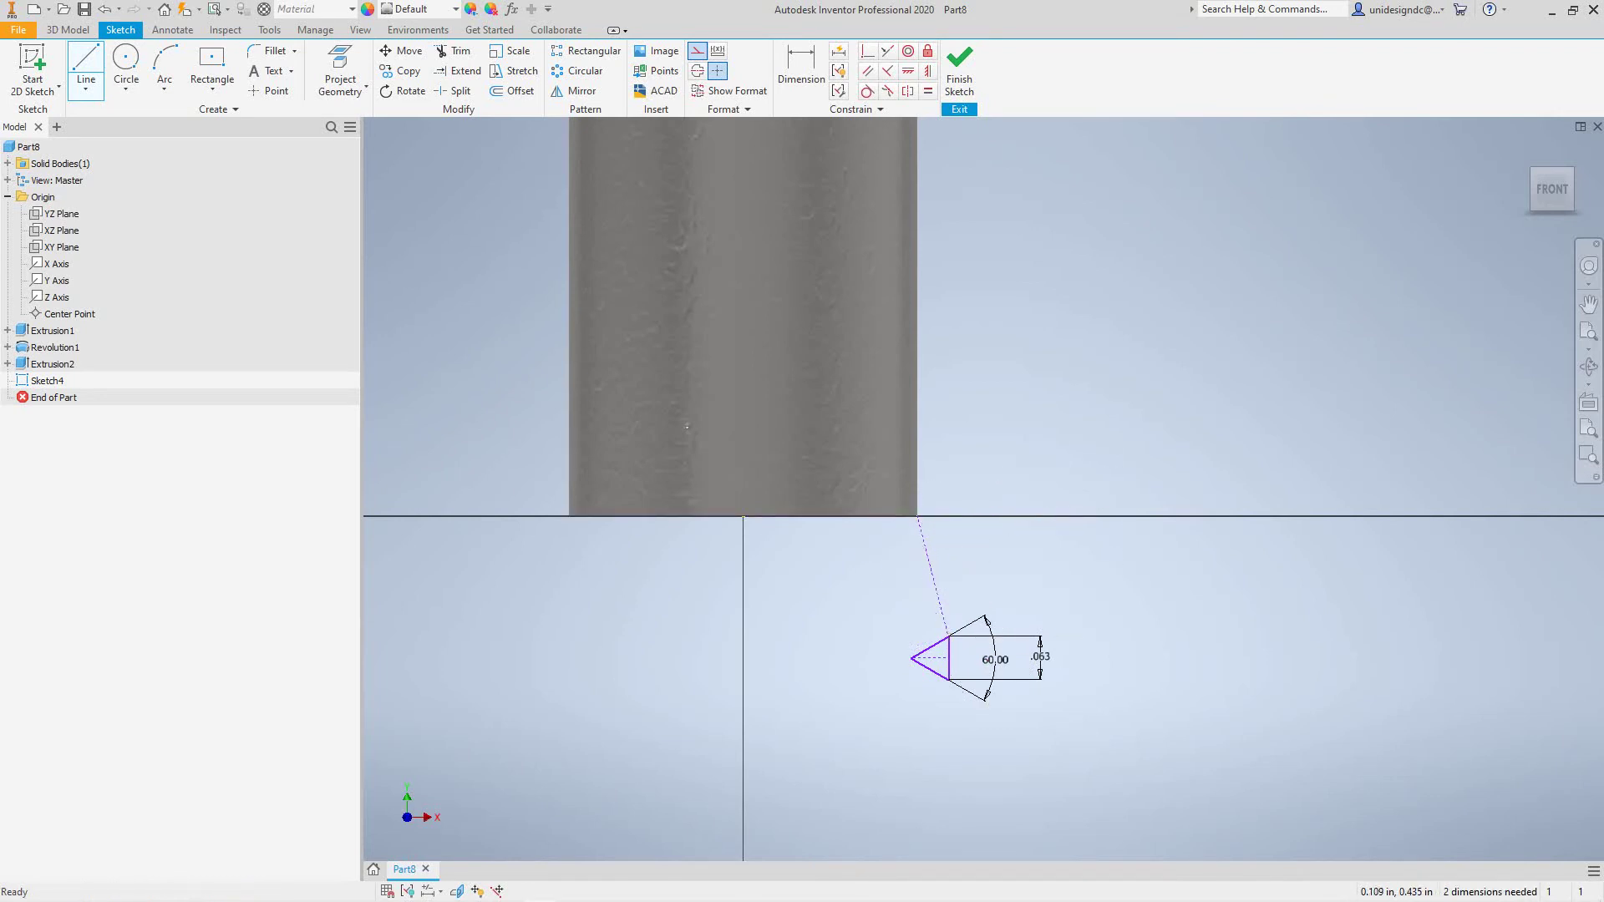
Step: Apply a parallel constraint between the construction line to the shank corner and the triangle's vertical side
key("d")
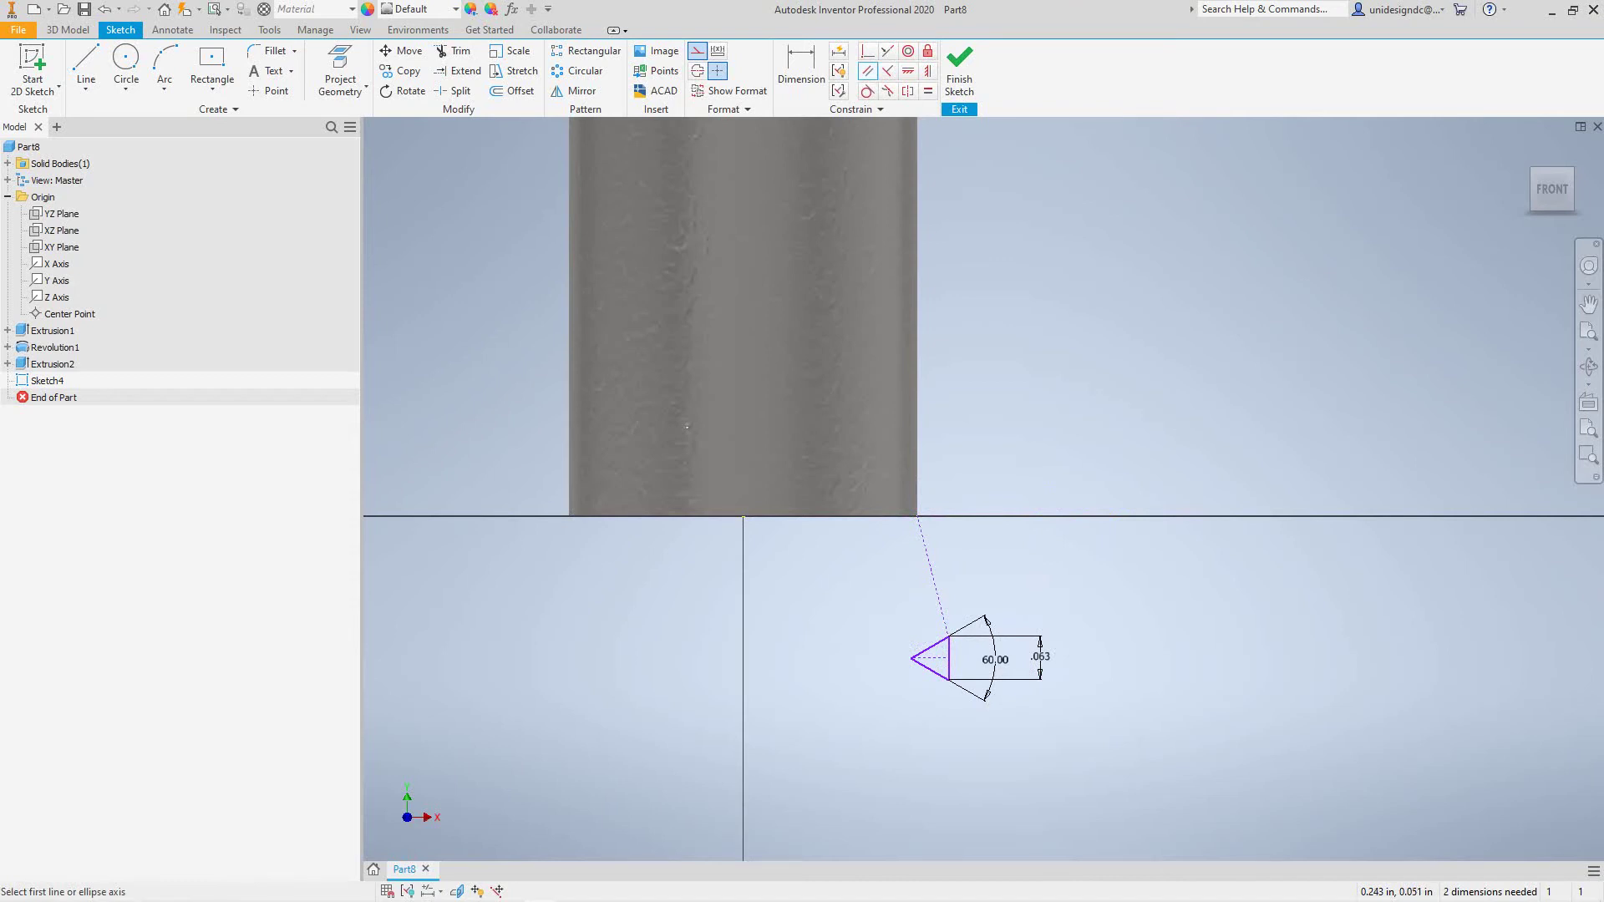
left_click(923, 538)
left_click(948, 652)
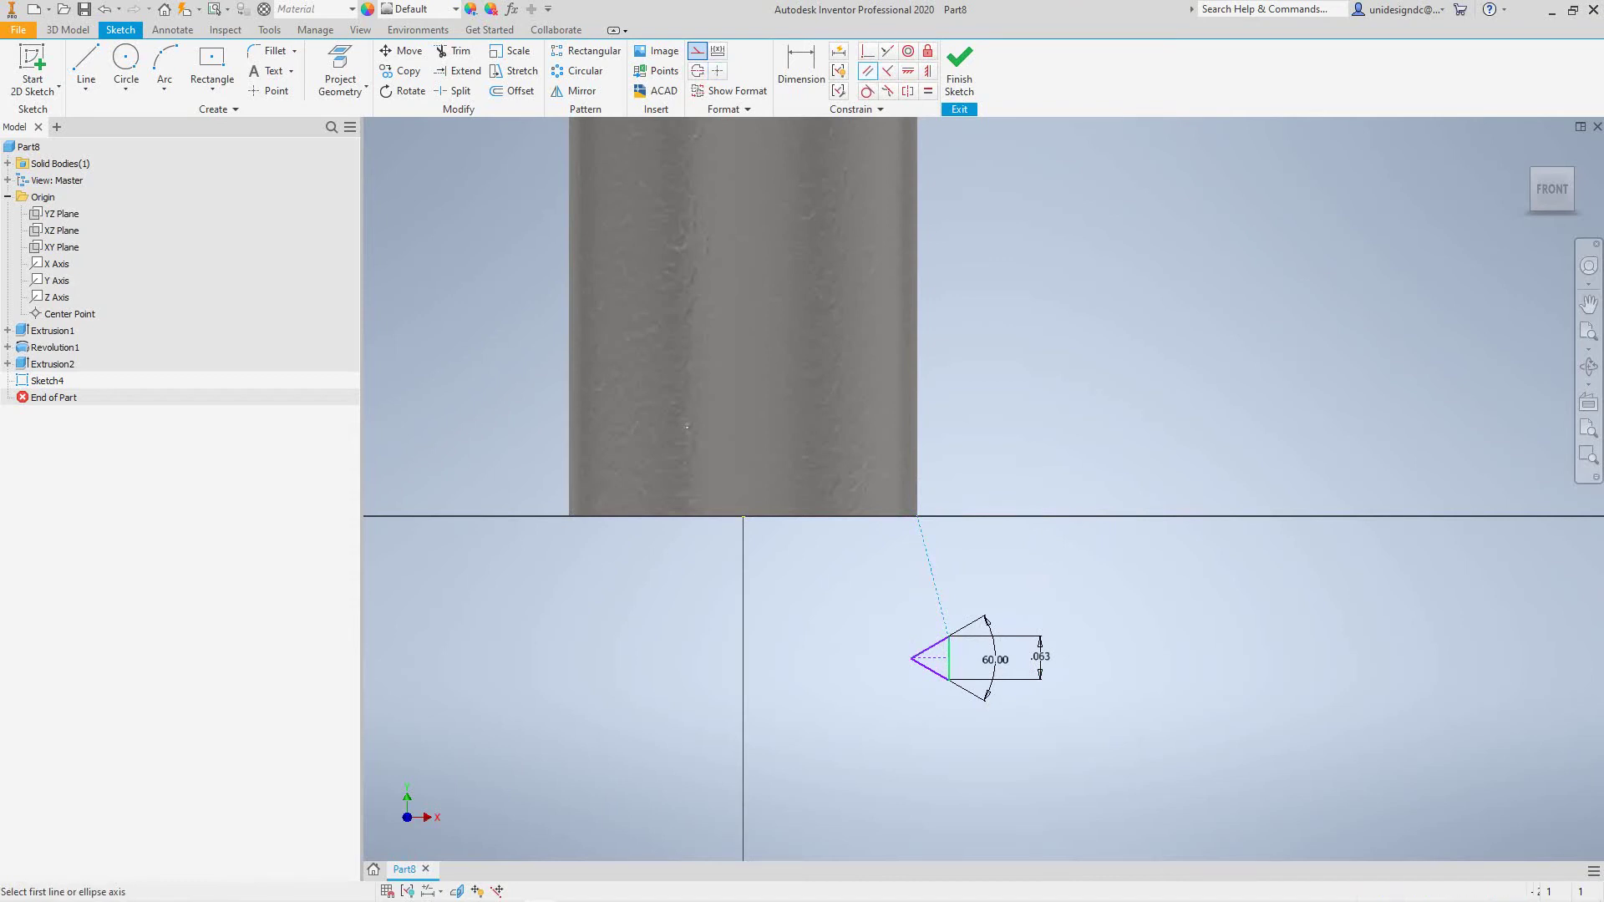
Step: Dimension the vertical distance from the triangle's upper corner to the shank's bottom edge and set it to 0.0125 in
scroll(1002, 581, "up", 6)
scroll(1002, 582, "down", 12)
scroll(1002, 581, "up", 2)
middle_click_drag(926, 621, 1010, 456)
scroll(1010, 455, "down", 3)
scroll(1007, 457, "down", 3)
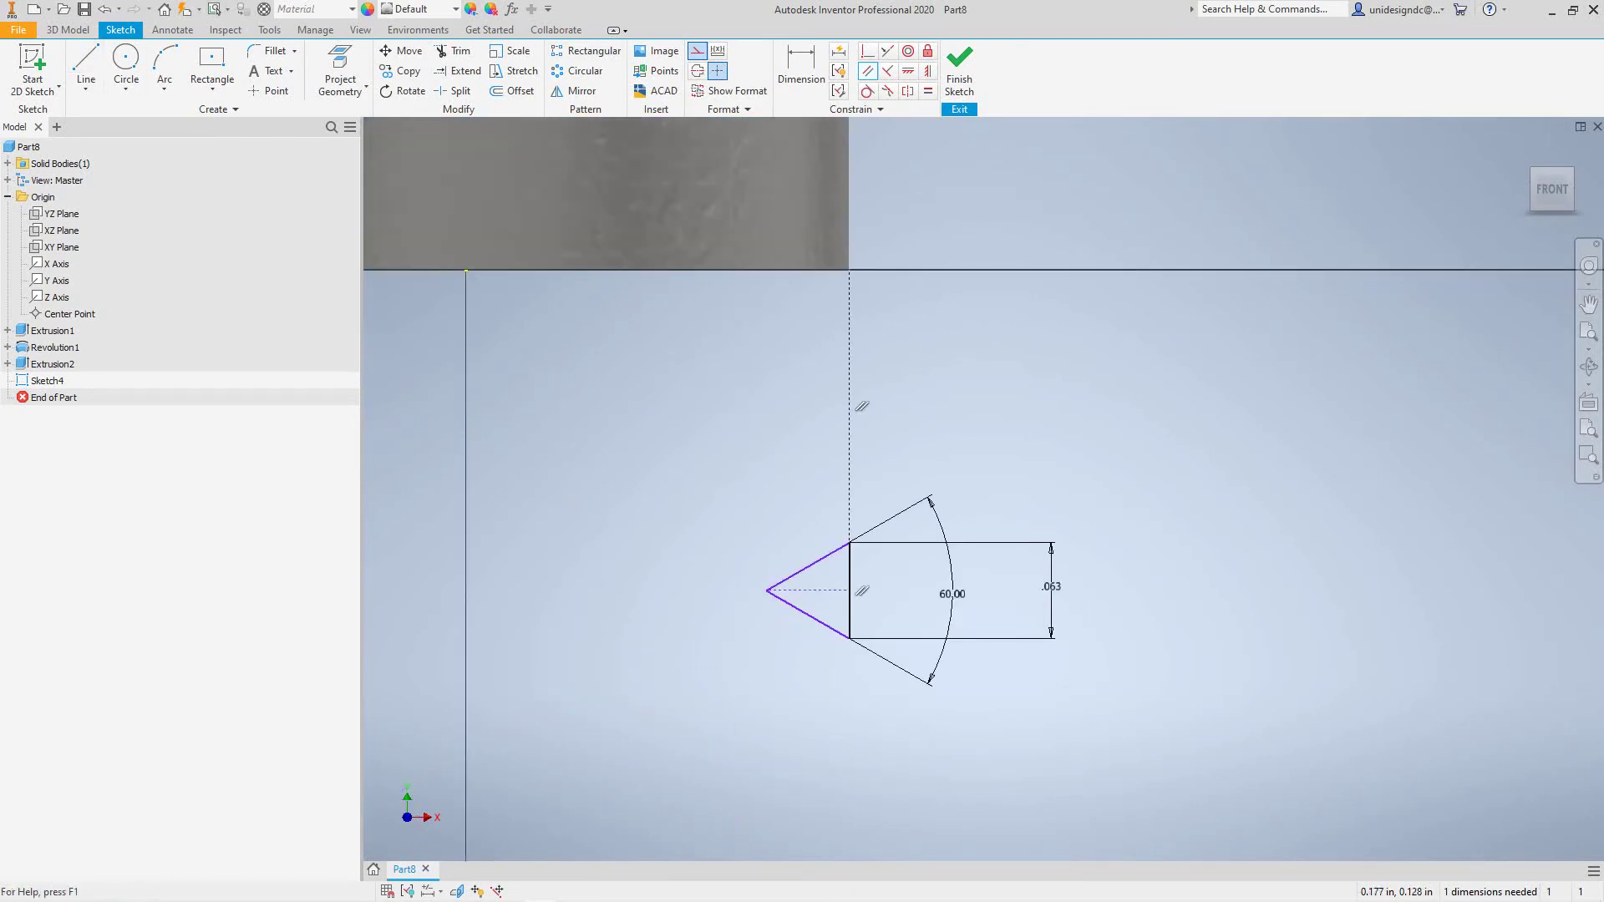
key("d")
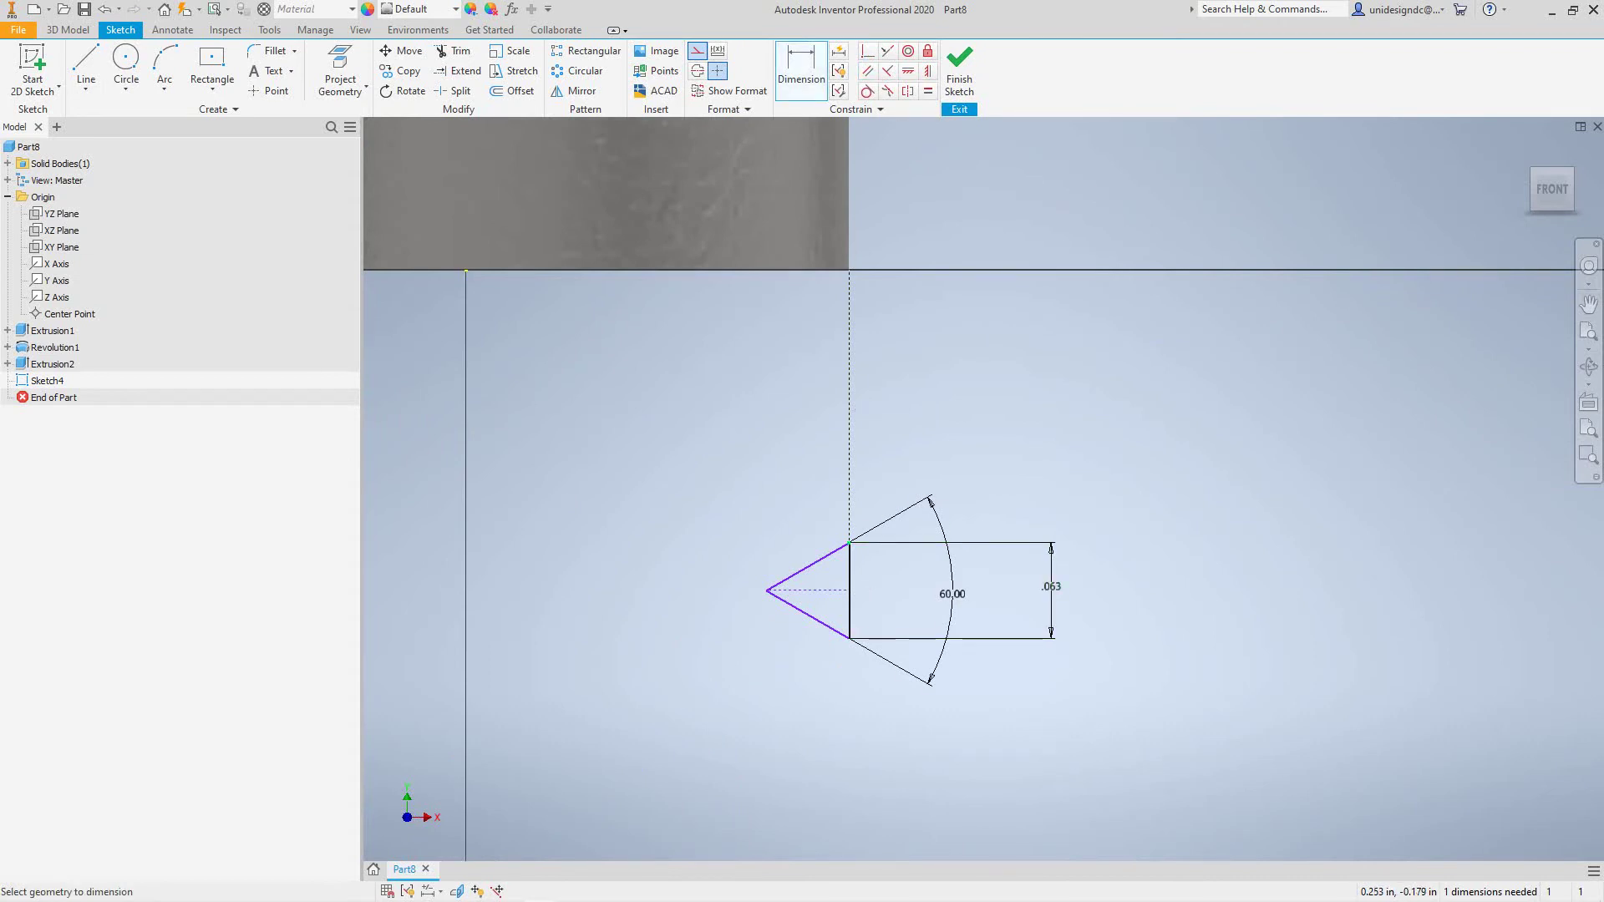
left_click(850, 542)
left_click(835, 269)
left_click(1182, 401)
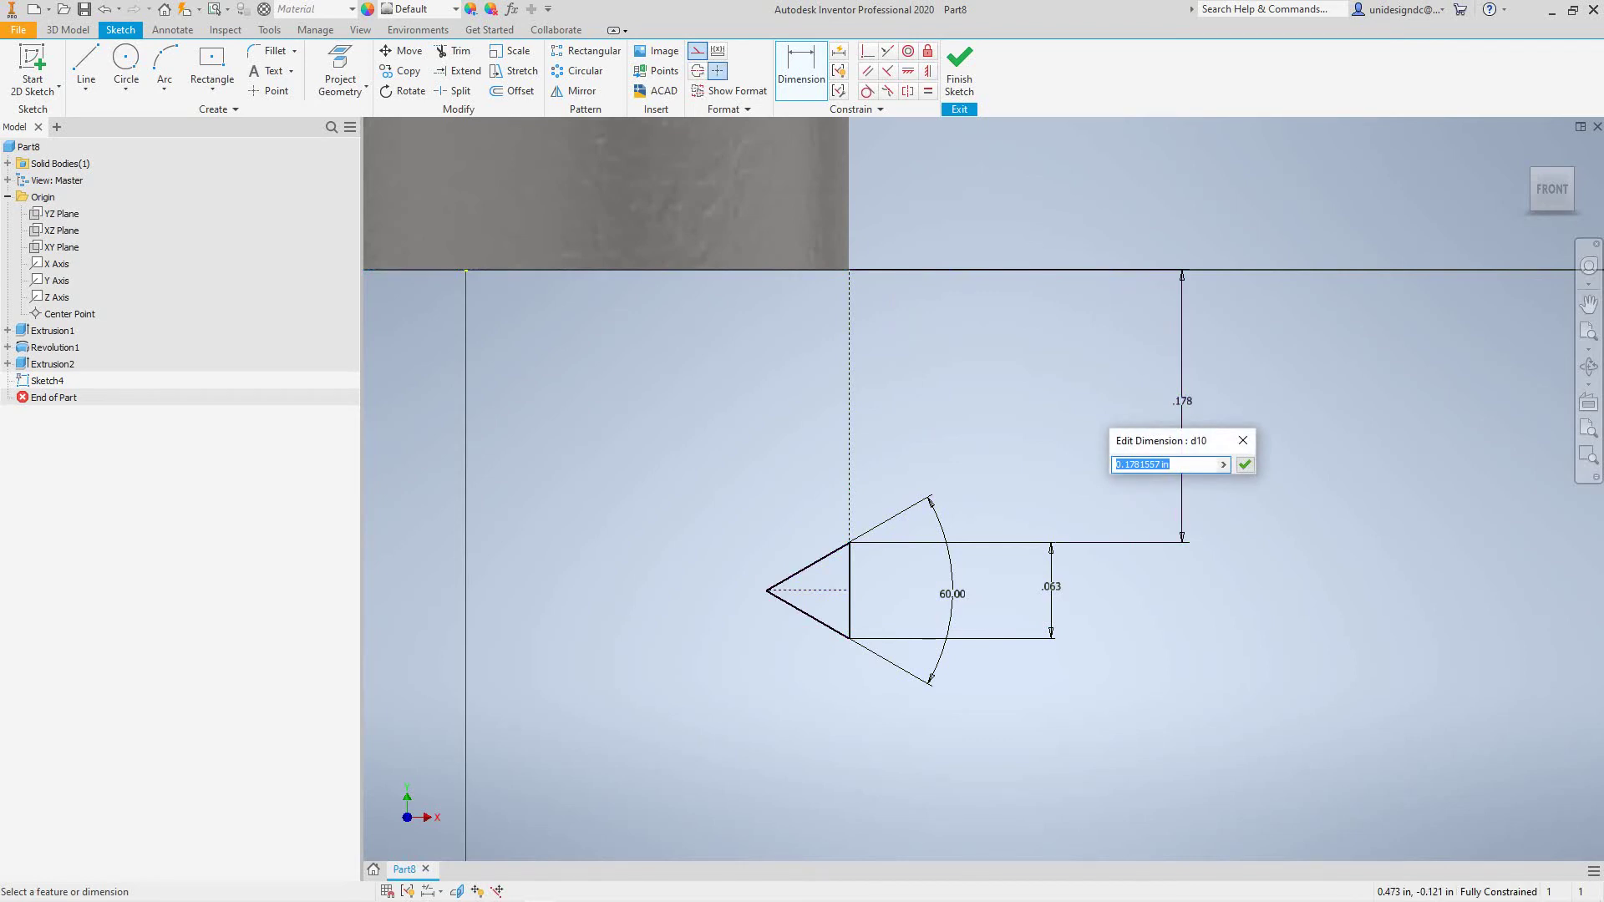
type(".0125")
key("Return")
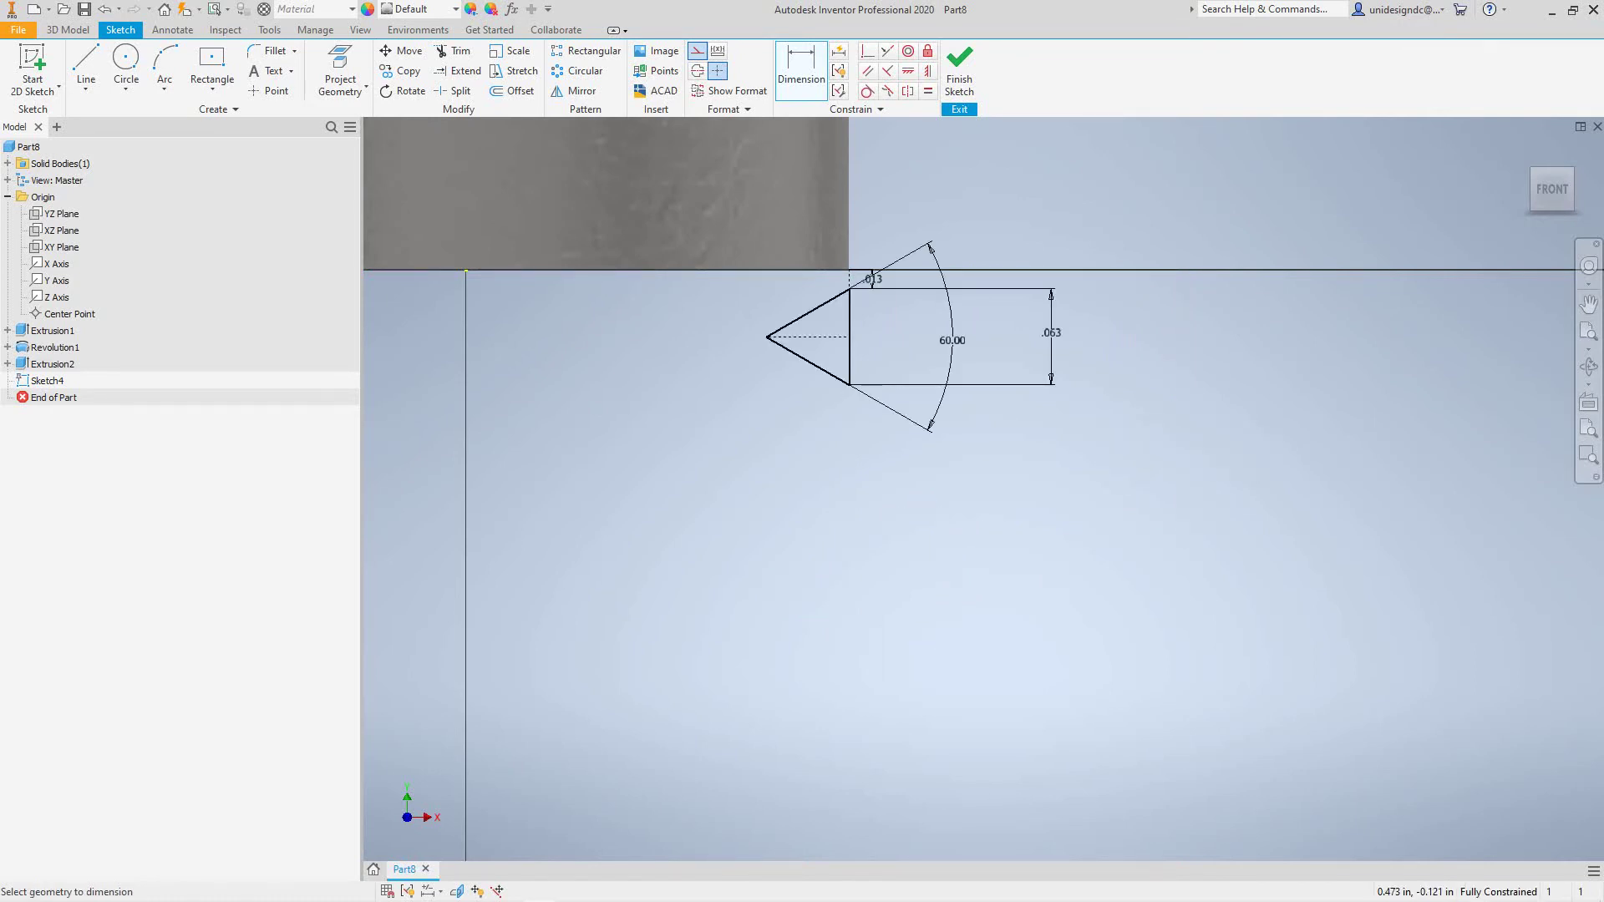
Step: Check the triangle's position below the shank and finish the profile sketch
scroll(1076, 523, "up", 3)
scroll(1076, 525, "down", 6)
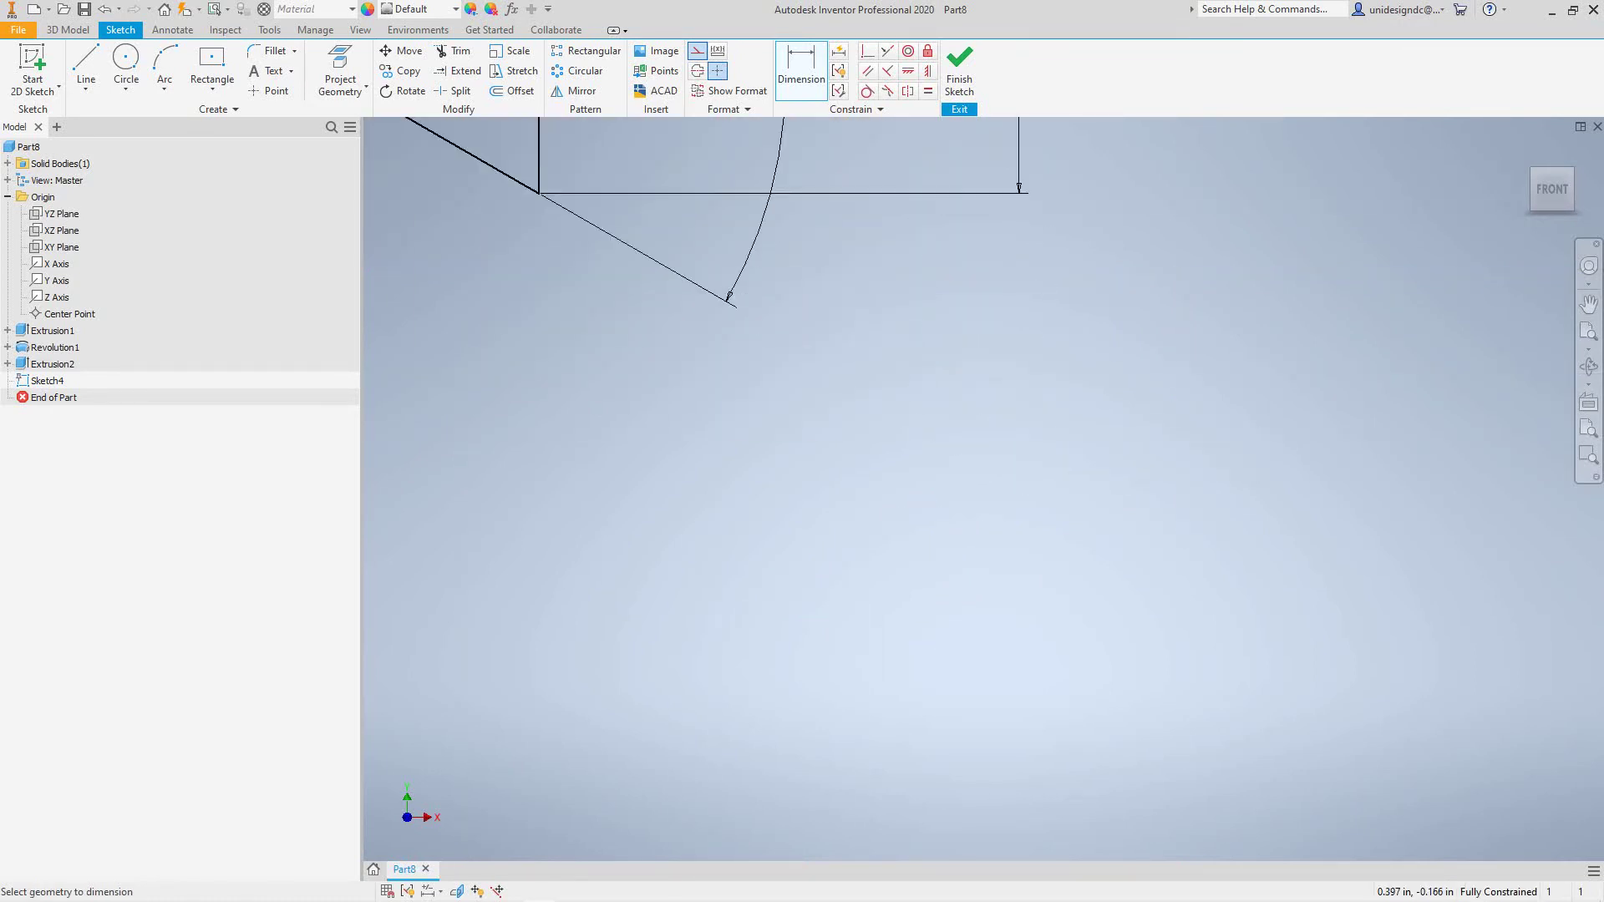
scroll(1074, 521, "up", 6)
middle_click_drag(1072, 522, 1045, 671)
scroll(1048, 693, "up", 6)
scroll(1048, 693, "down", 5)
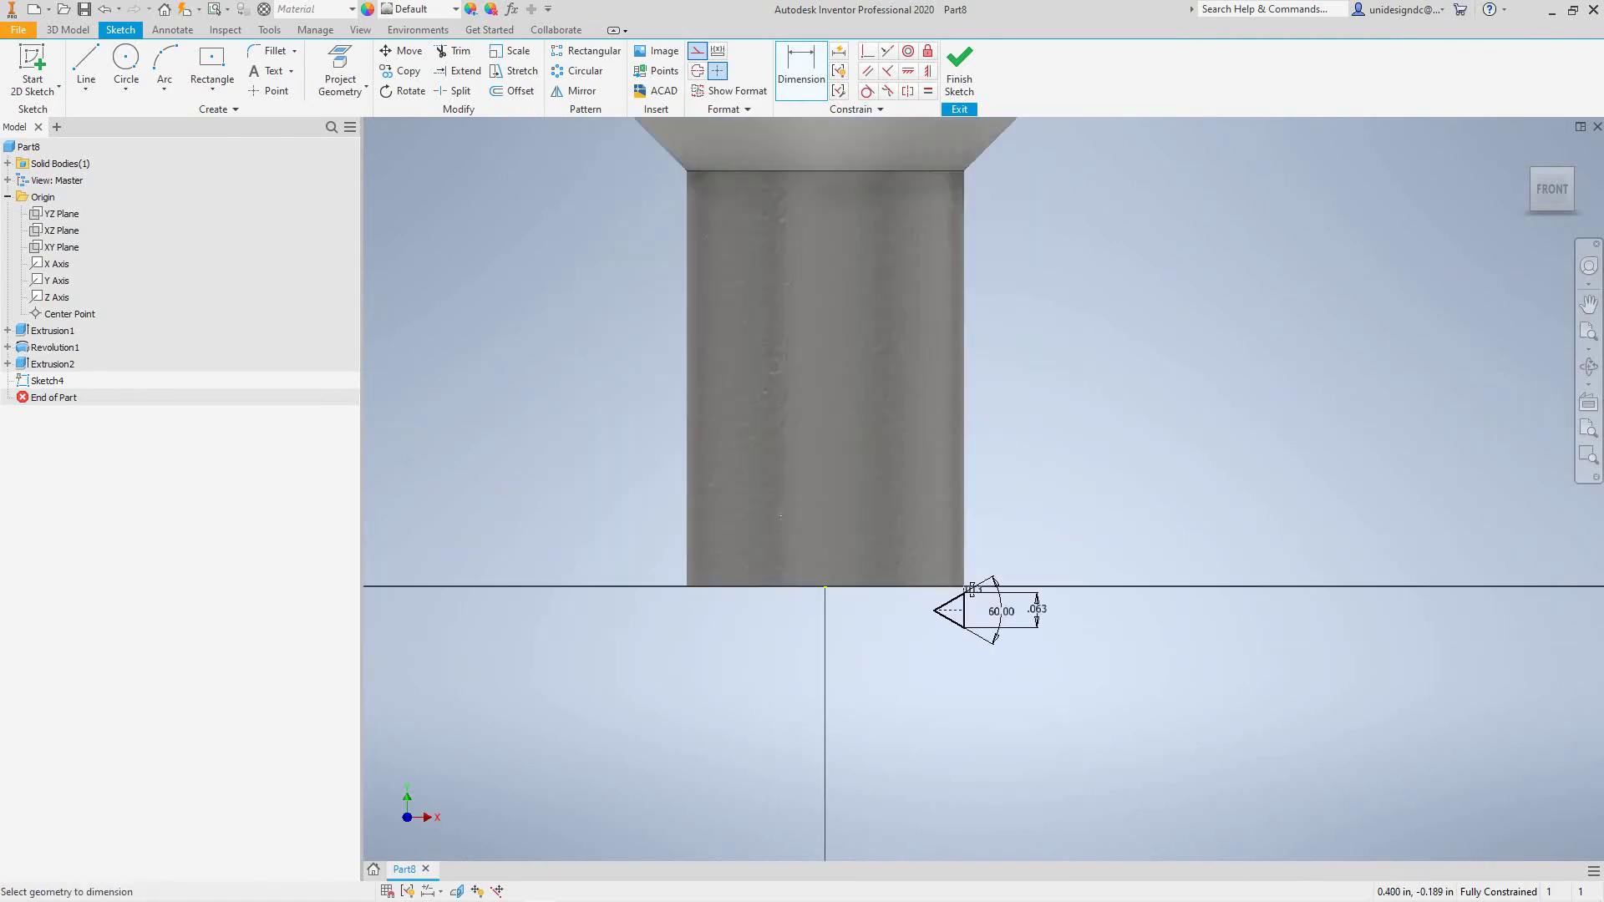
scroll(1190, 432, "up", 2)
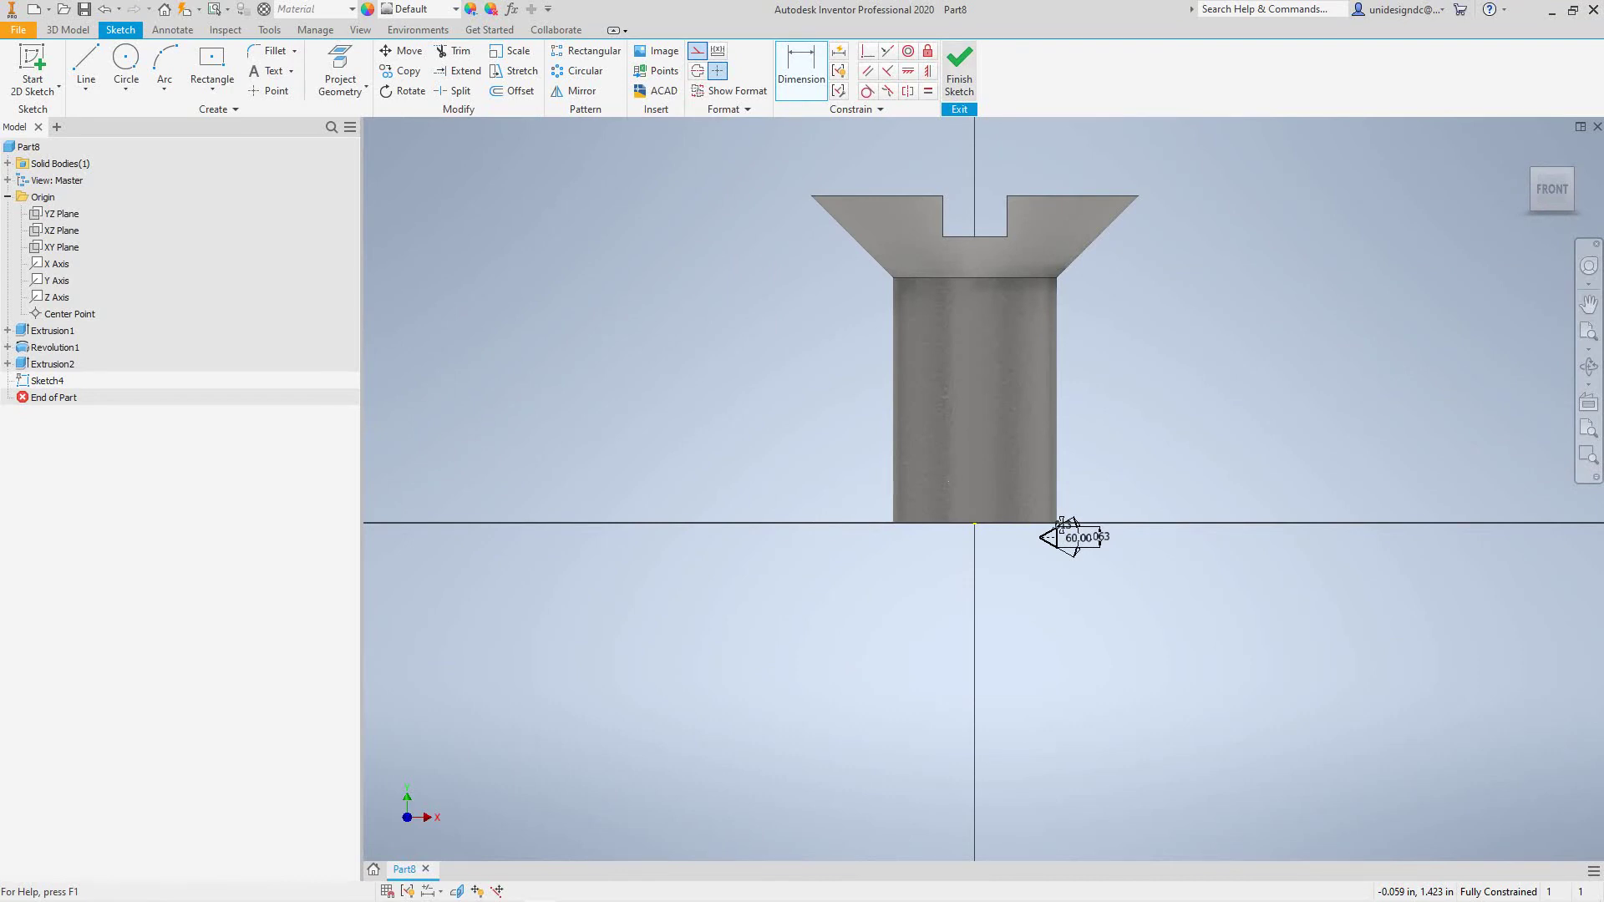
left_click(956, 60)
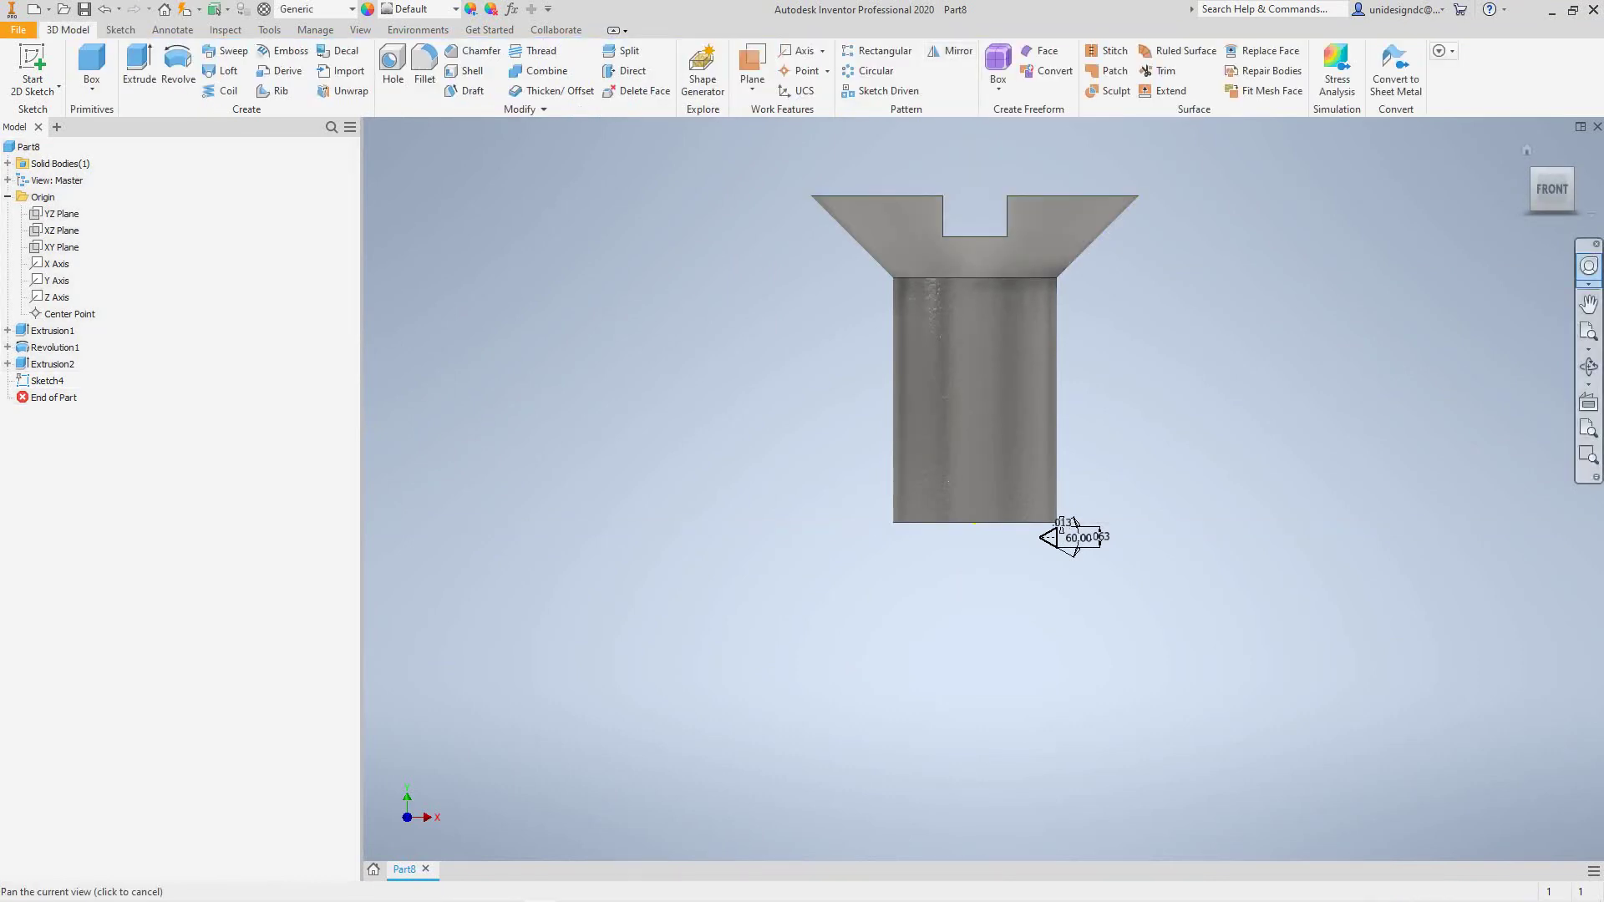
left_click(220, 90)
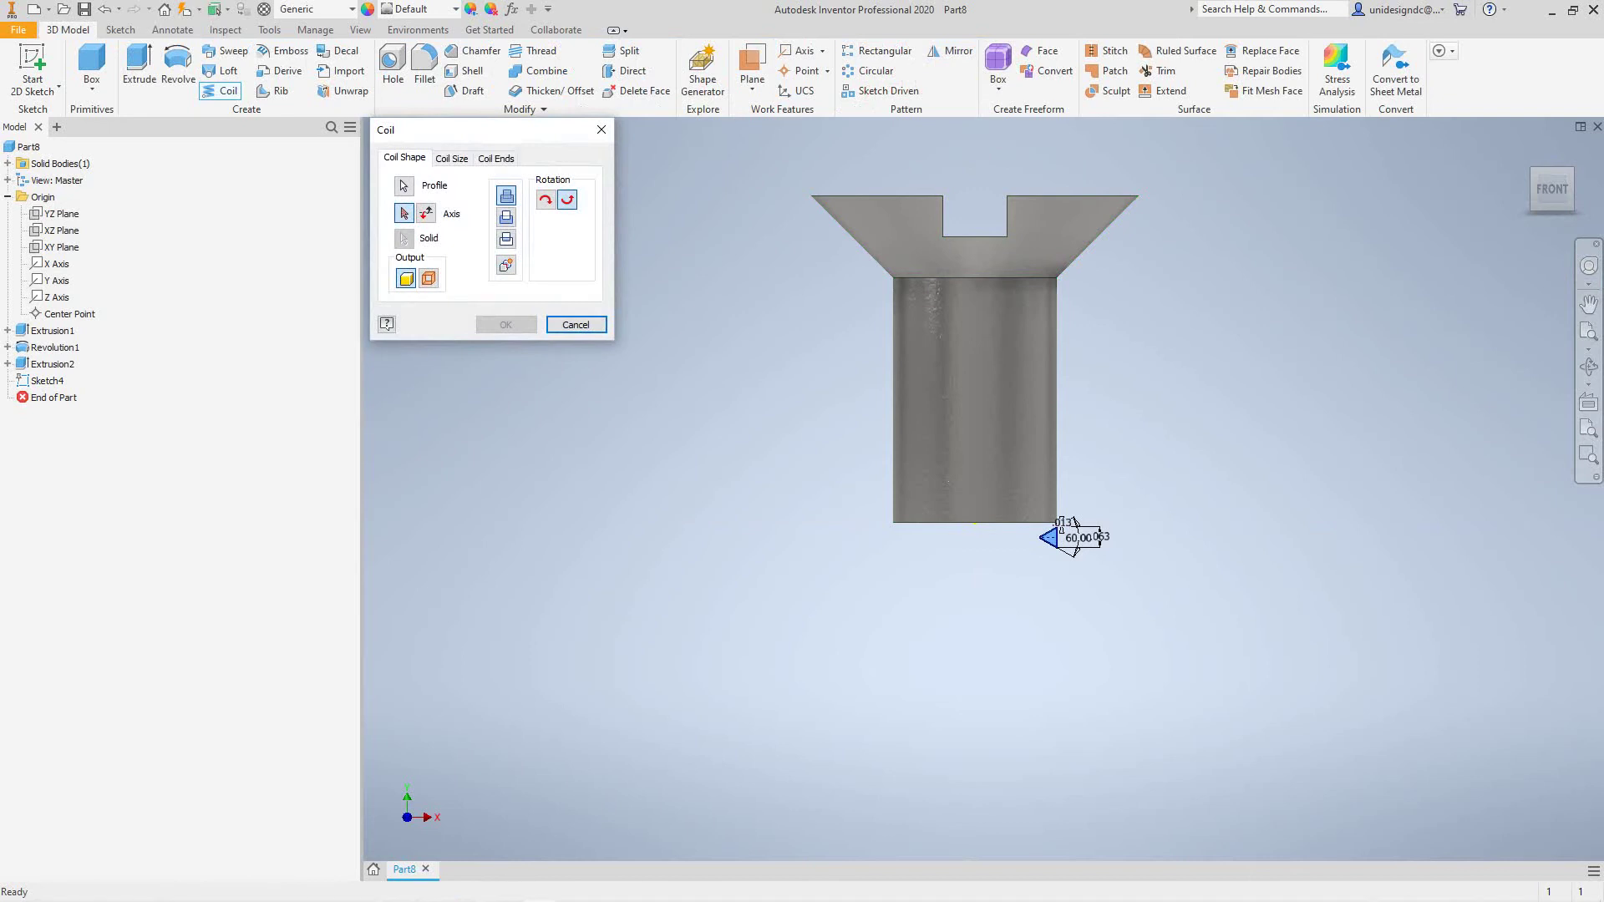
key("F6")
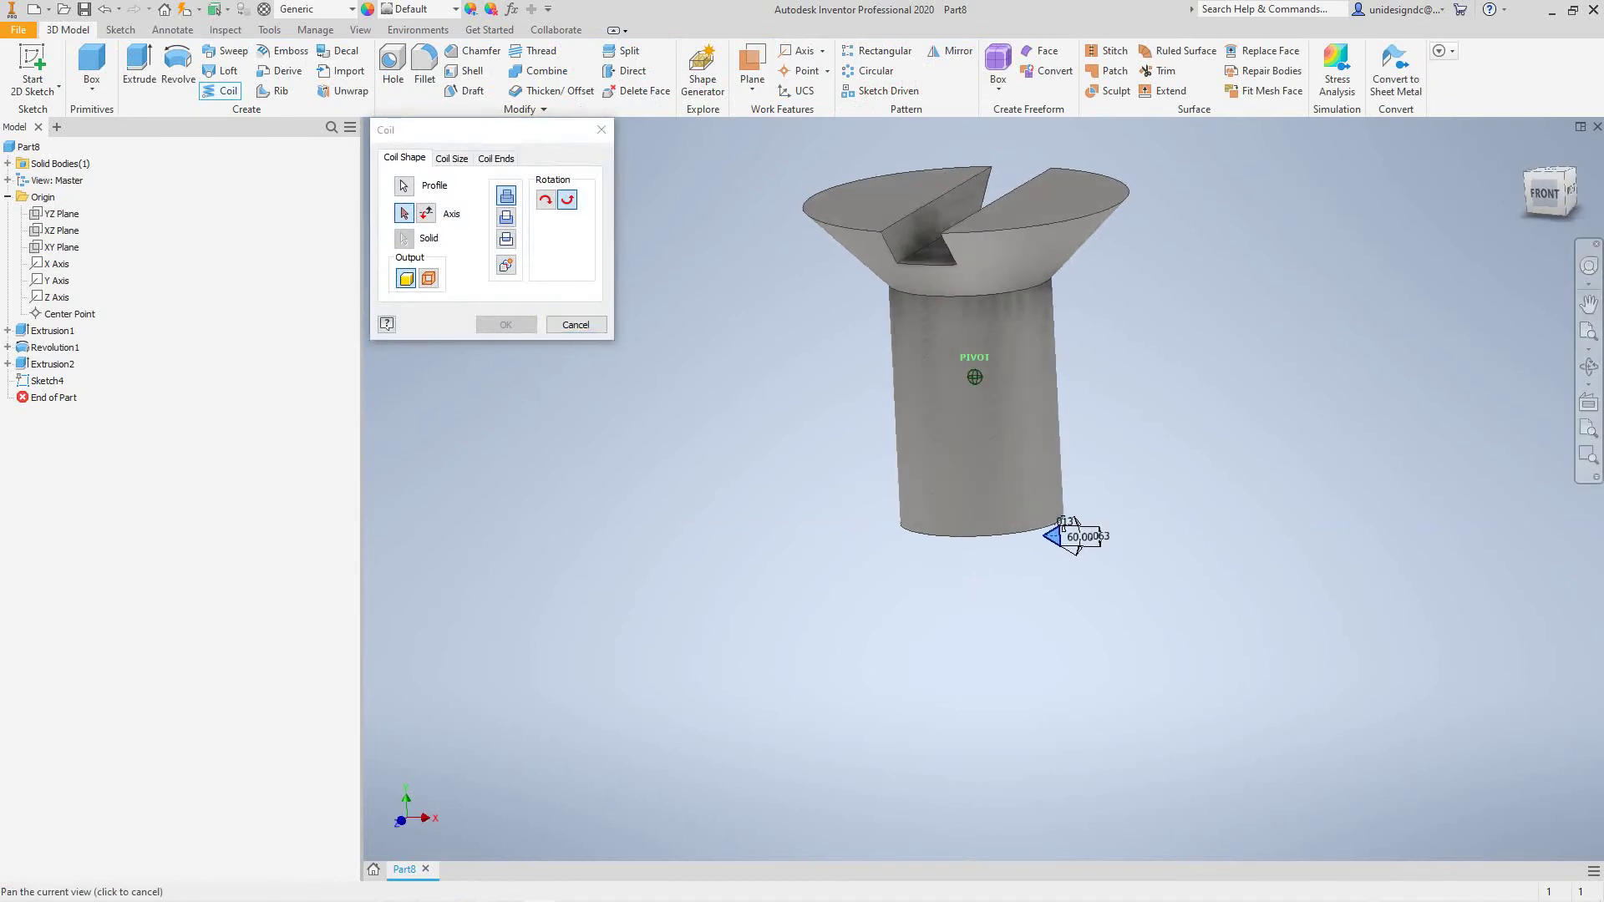
left_click(505, 217)
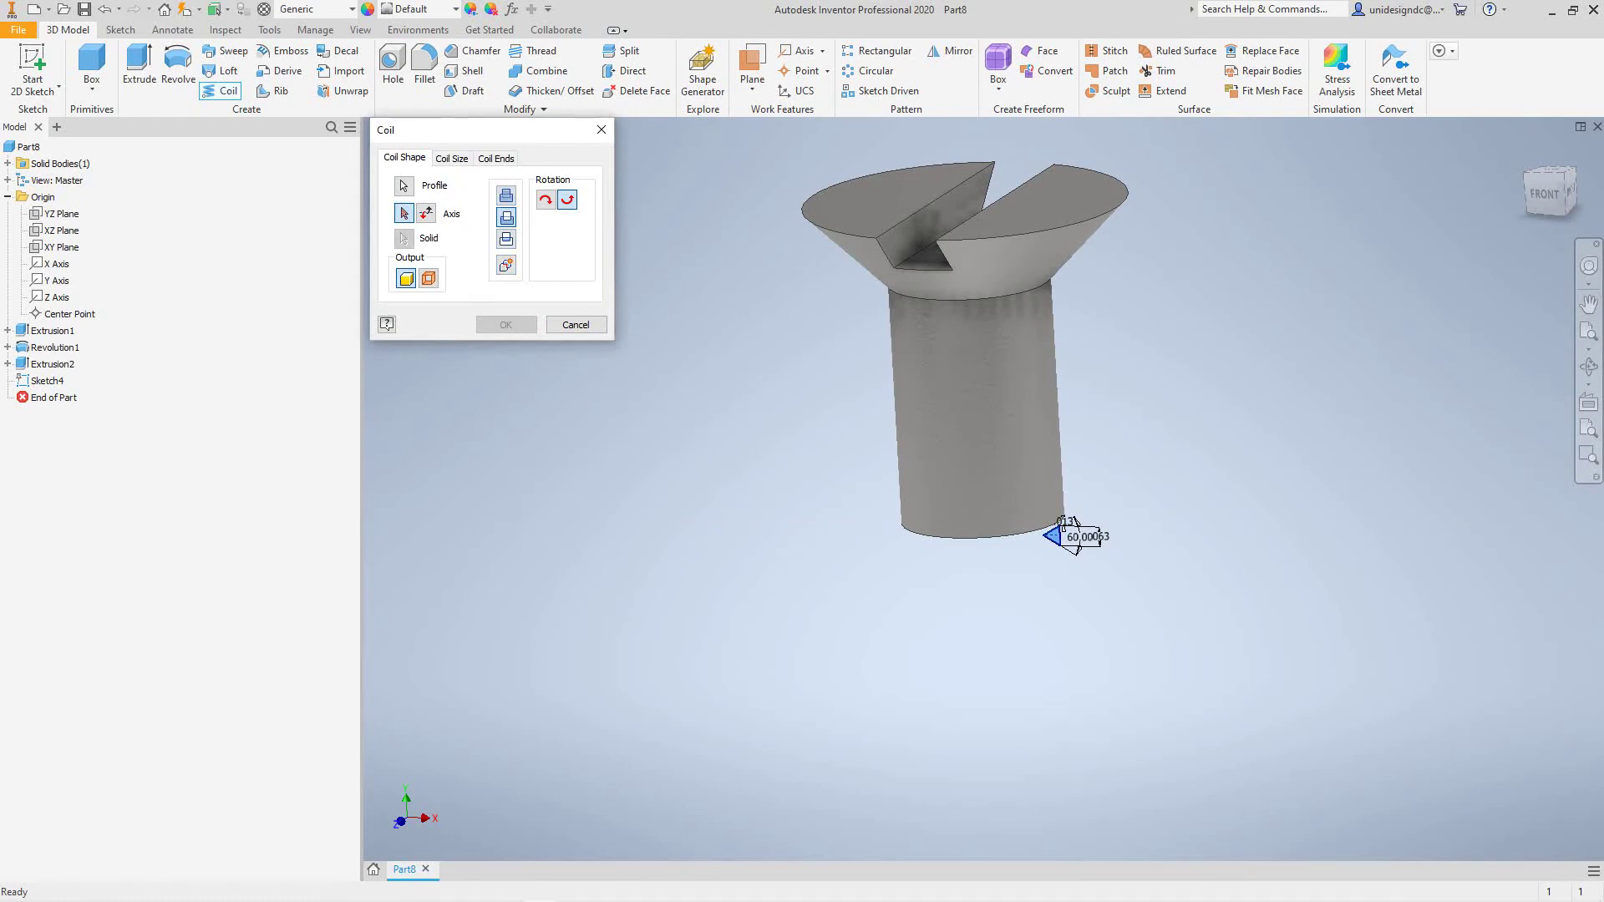
left_click(451, 158)
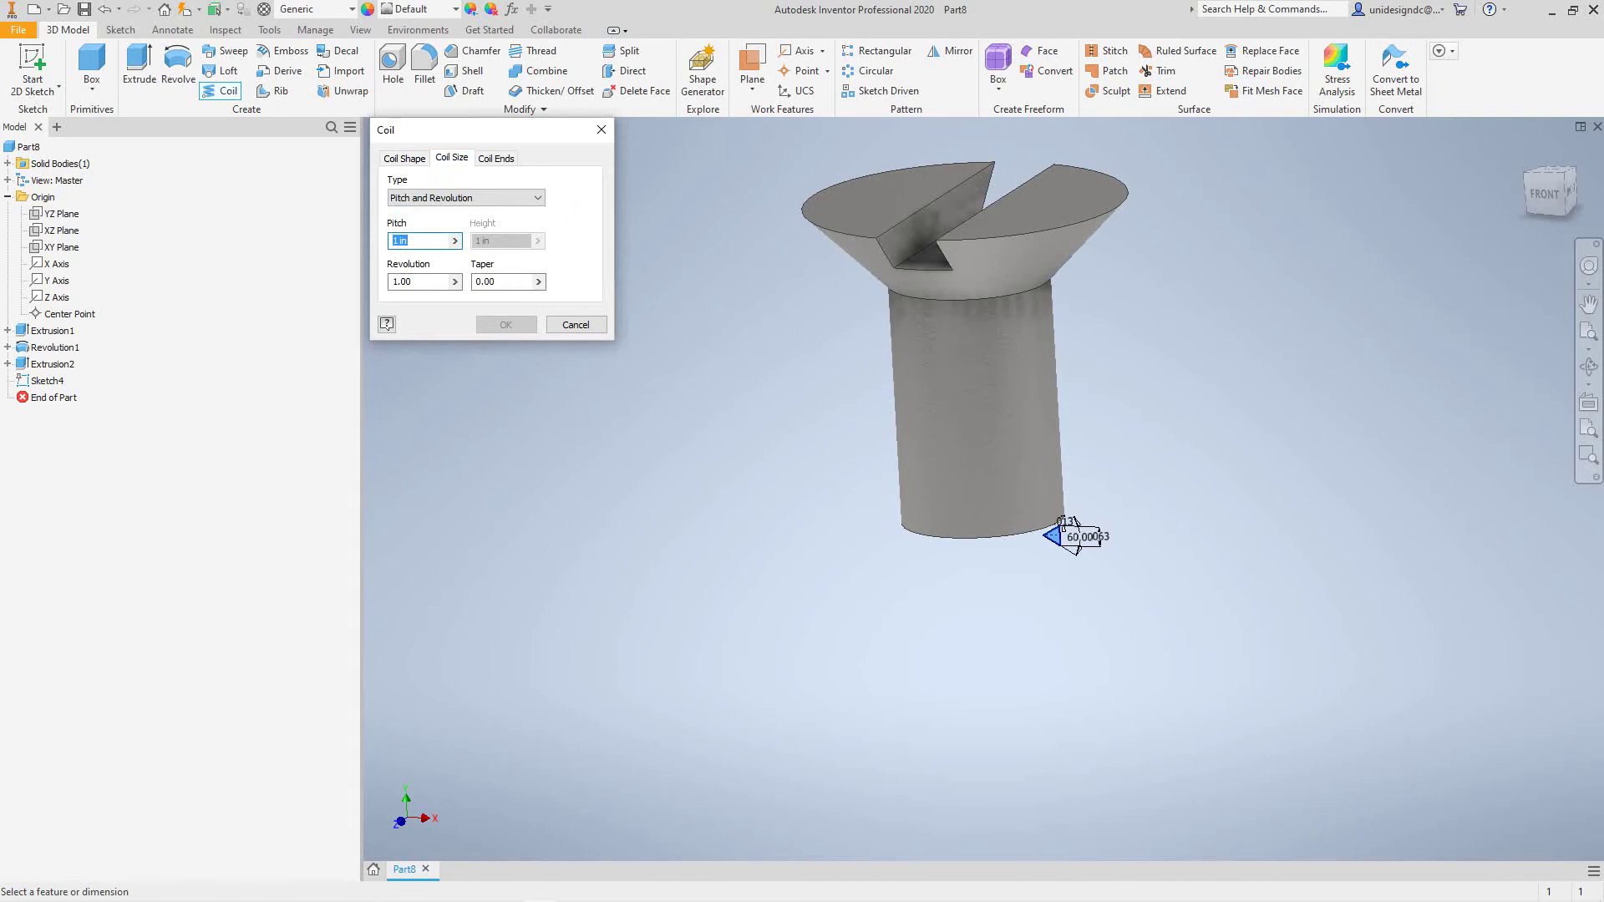
key("Escape")
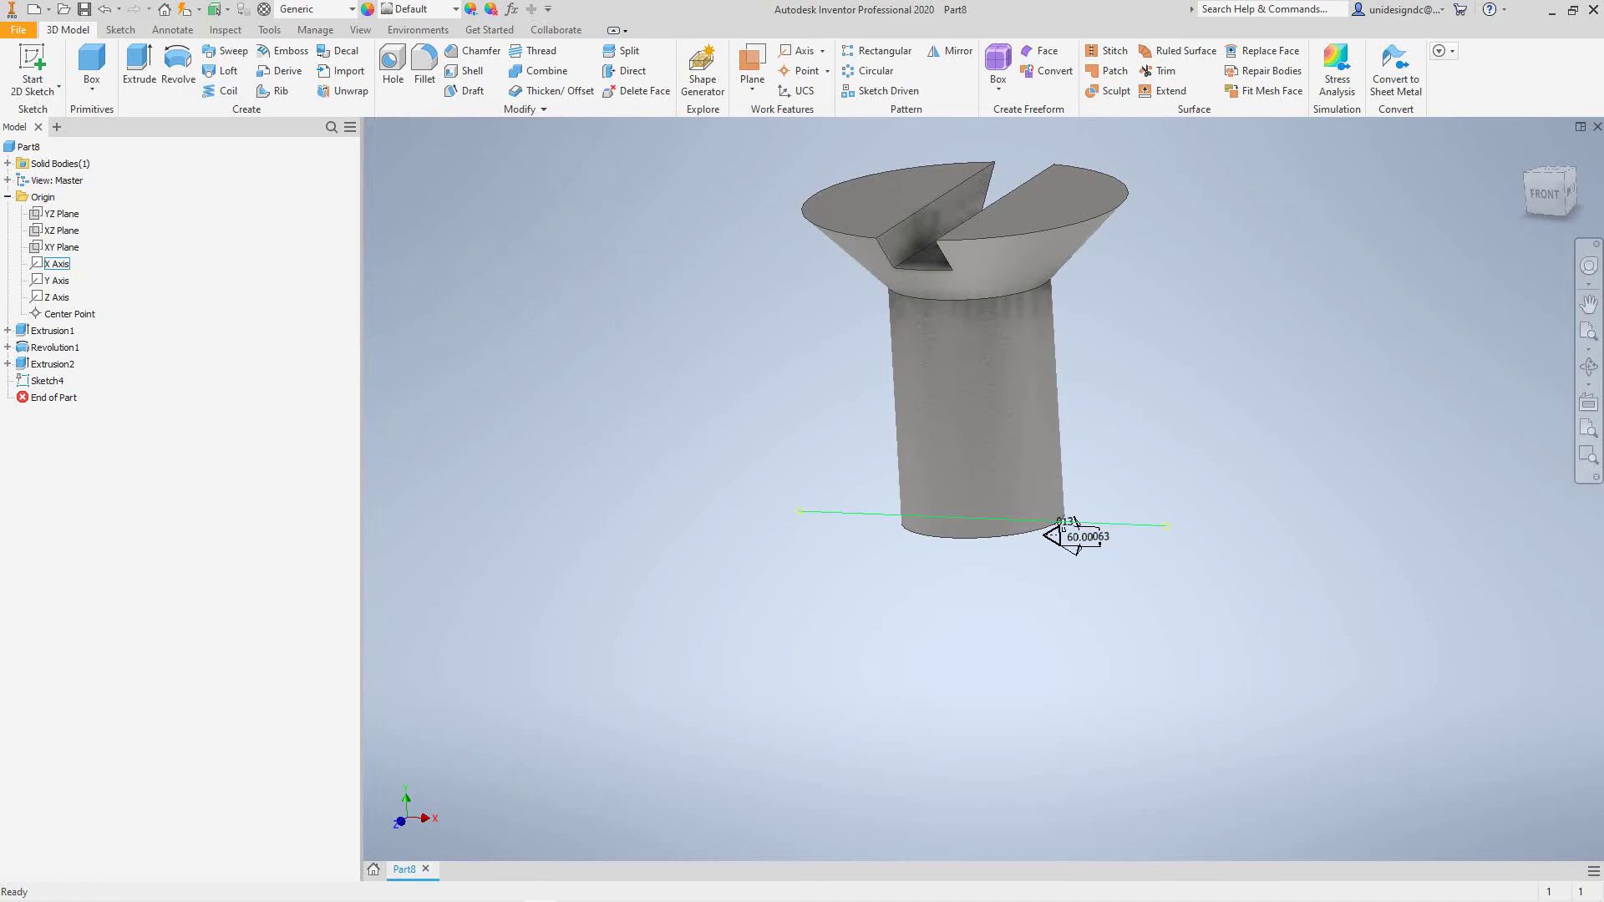
Step: Start a coil of the triangular profile around the Y axis and open its size settings
left_click(56, 281)
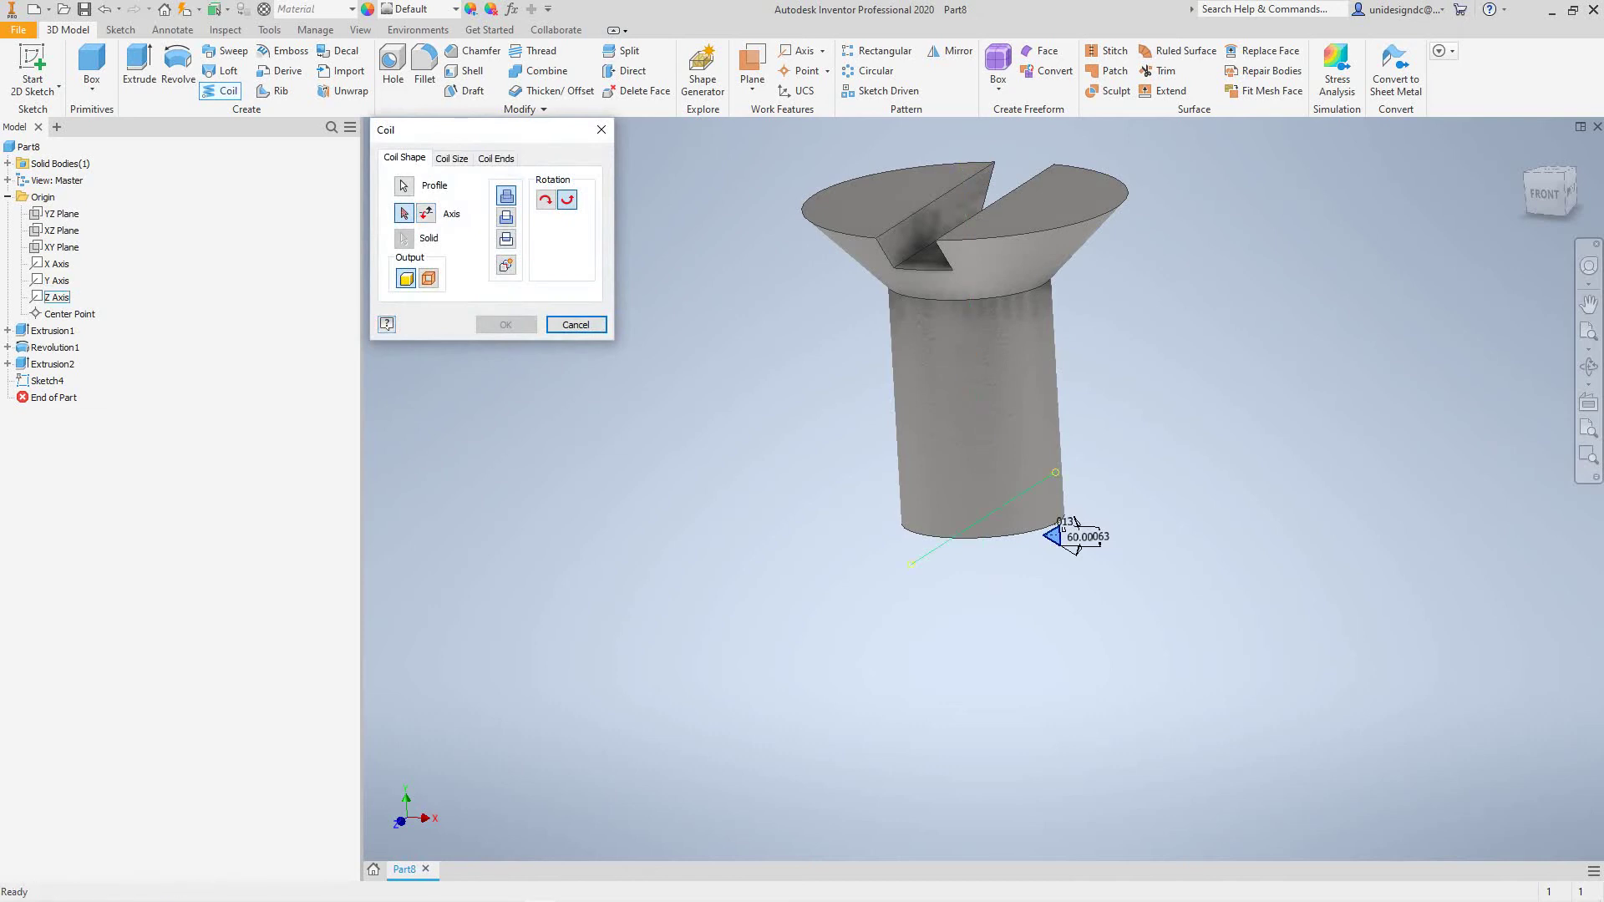
left_click(56, 281)
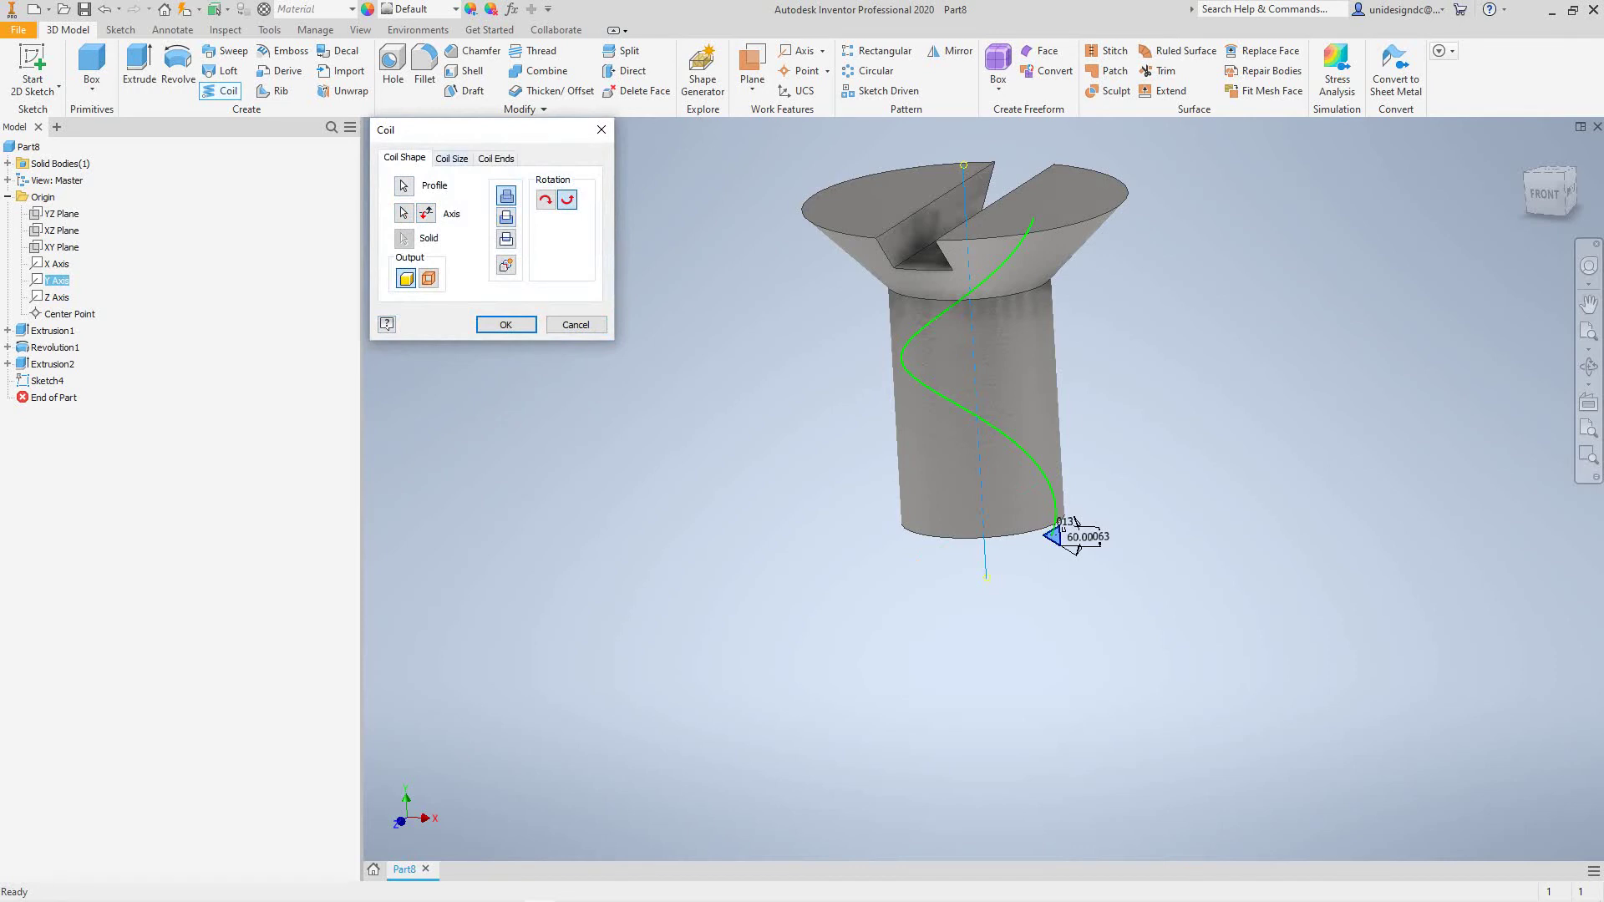
left_click(451, 158)
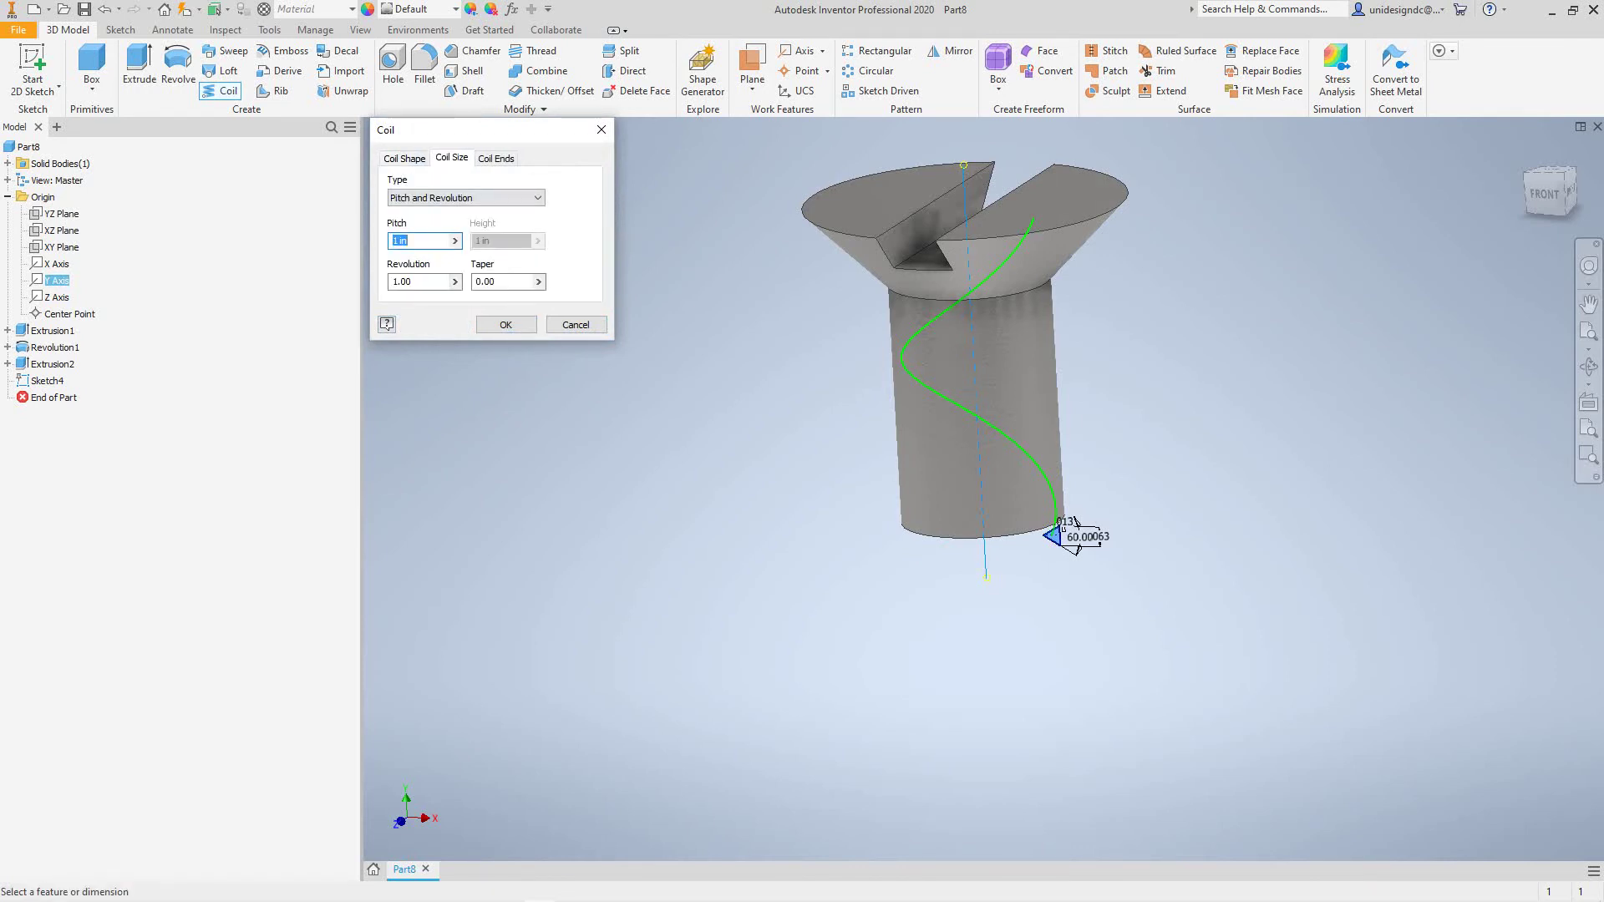
Step: Set the coil's size type to Pitch and Height and look through its end and shape settings
key("shift+Tab")
key("alt+Down")
key("Down")
key("Down")
key("Return")
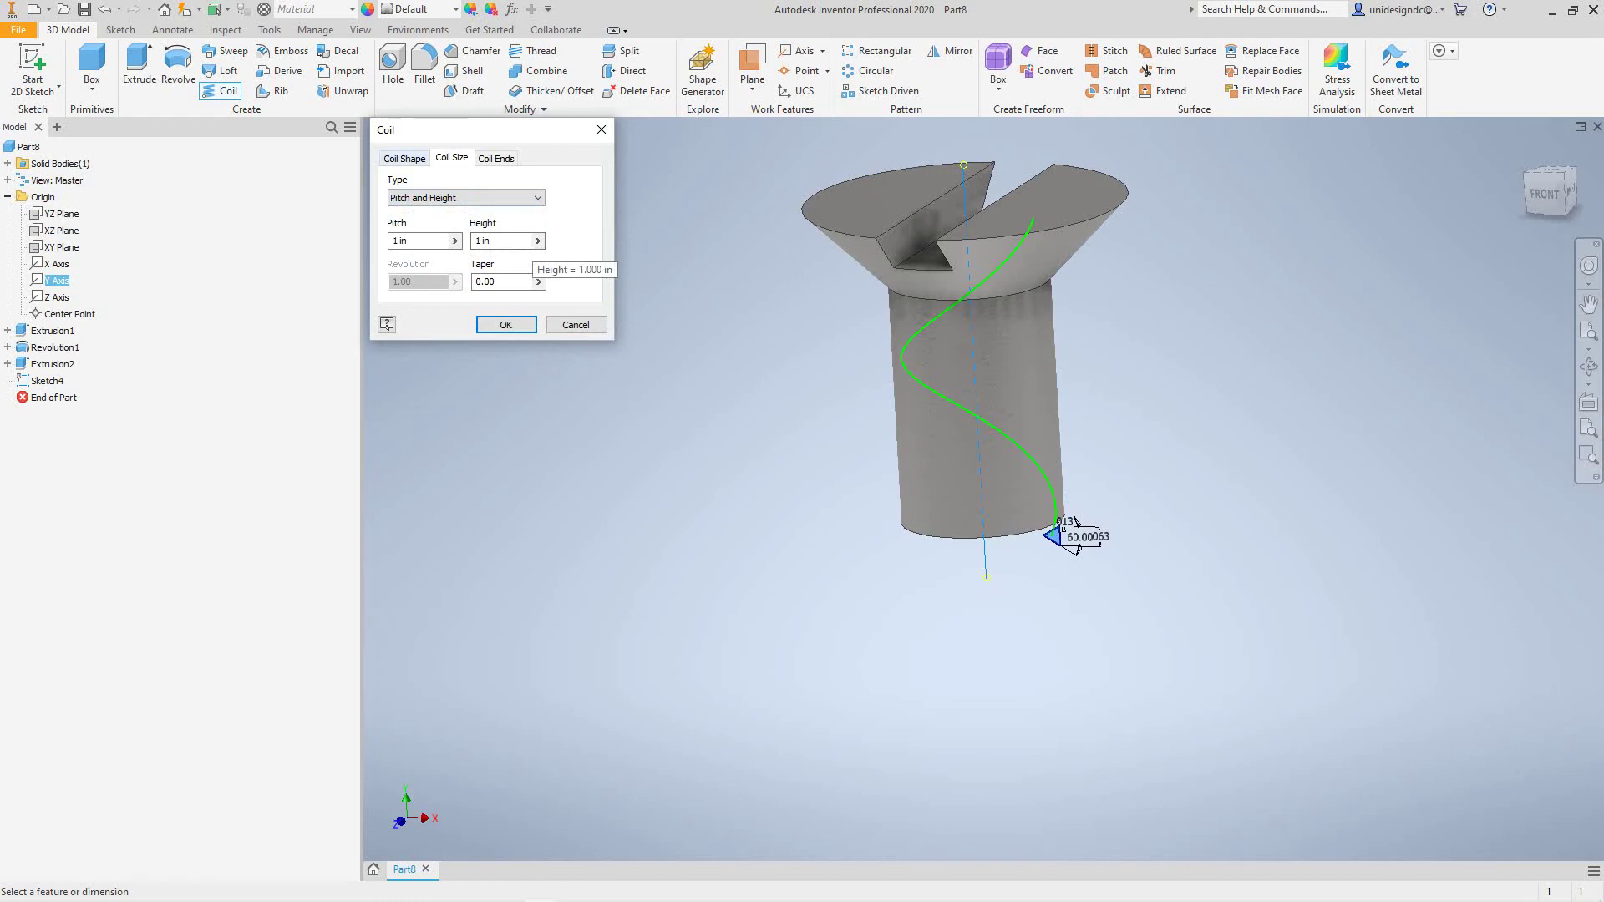
key("ctrl+Tab")
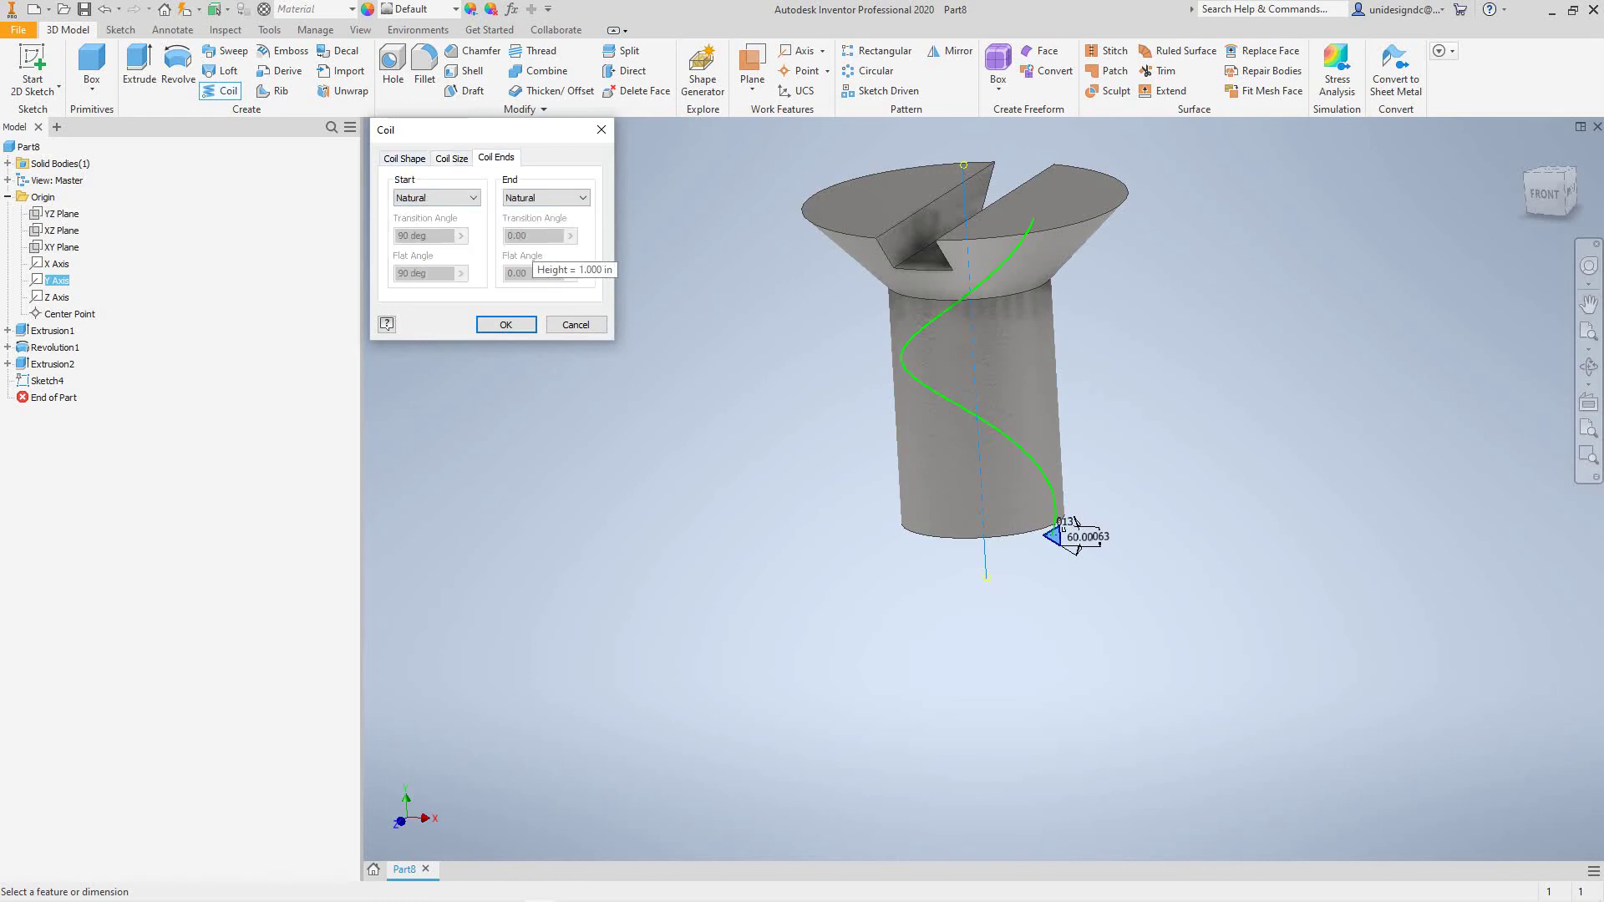
key("ctrl+Tab")
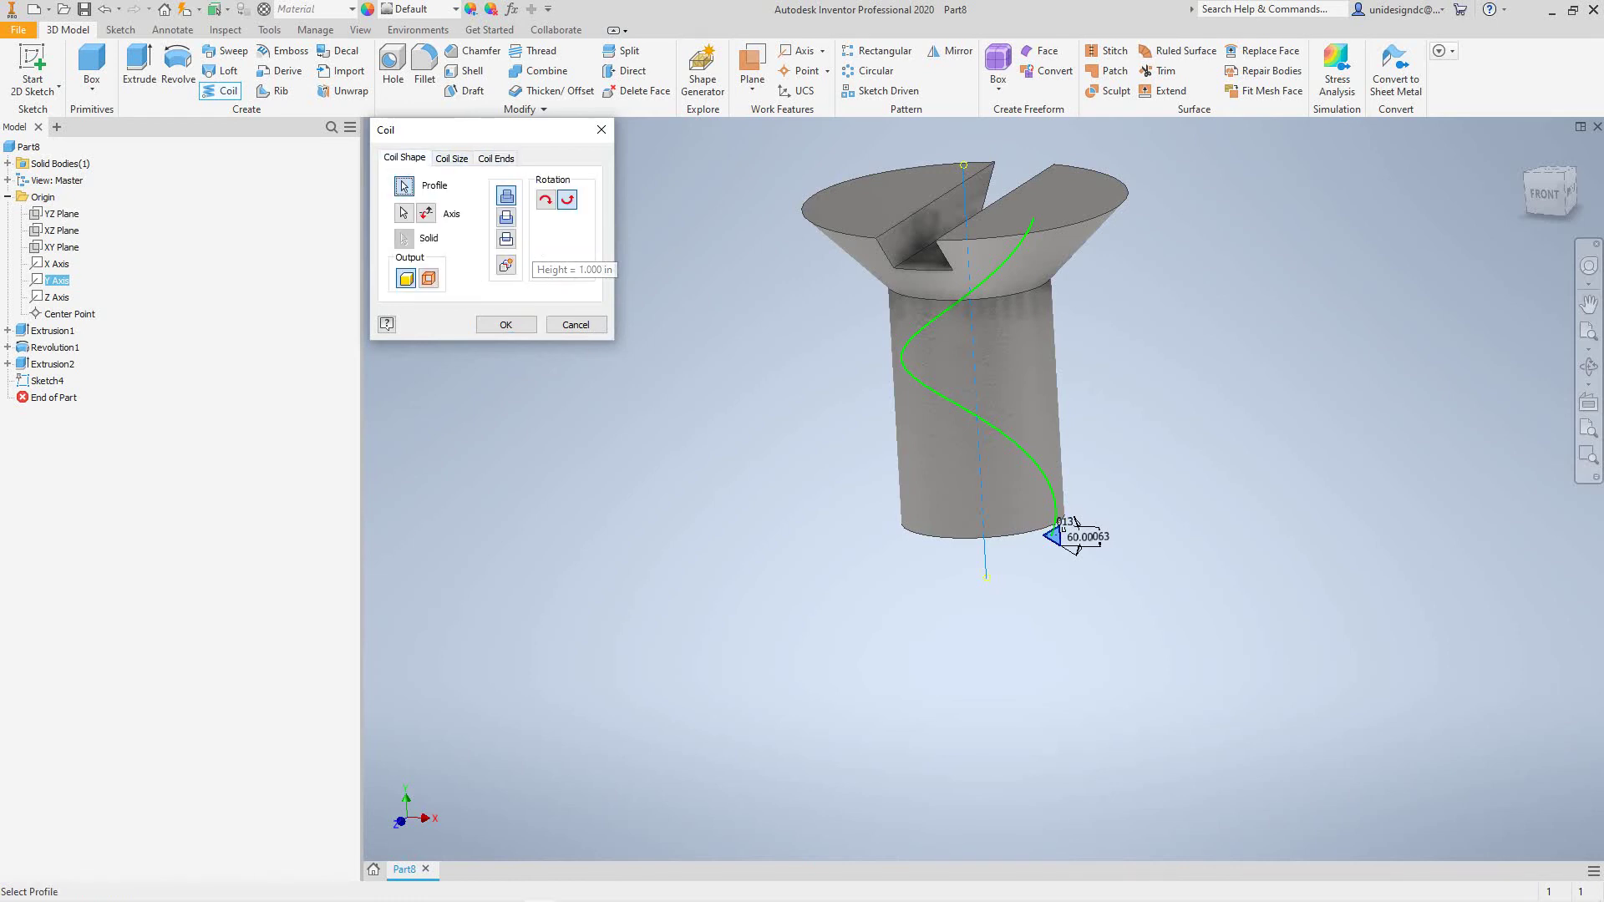
key("ctrl+Tab")
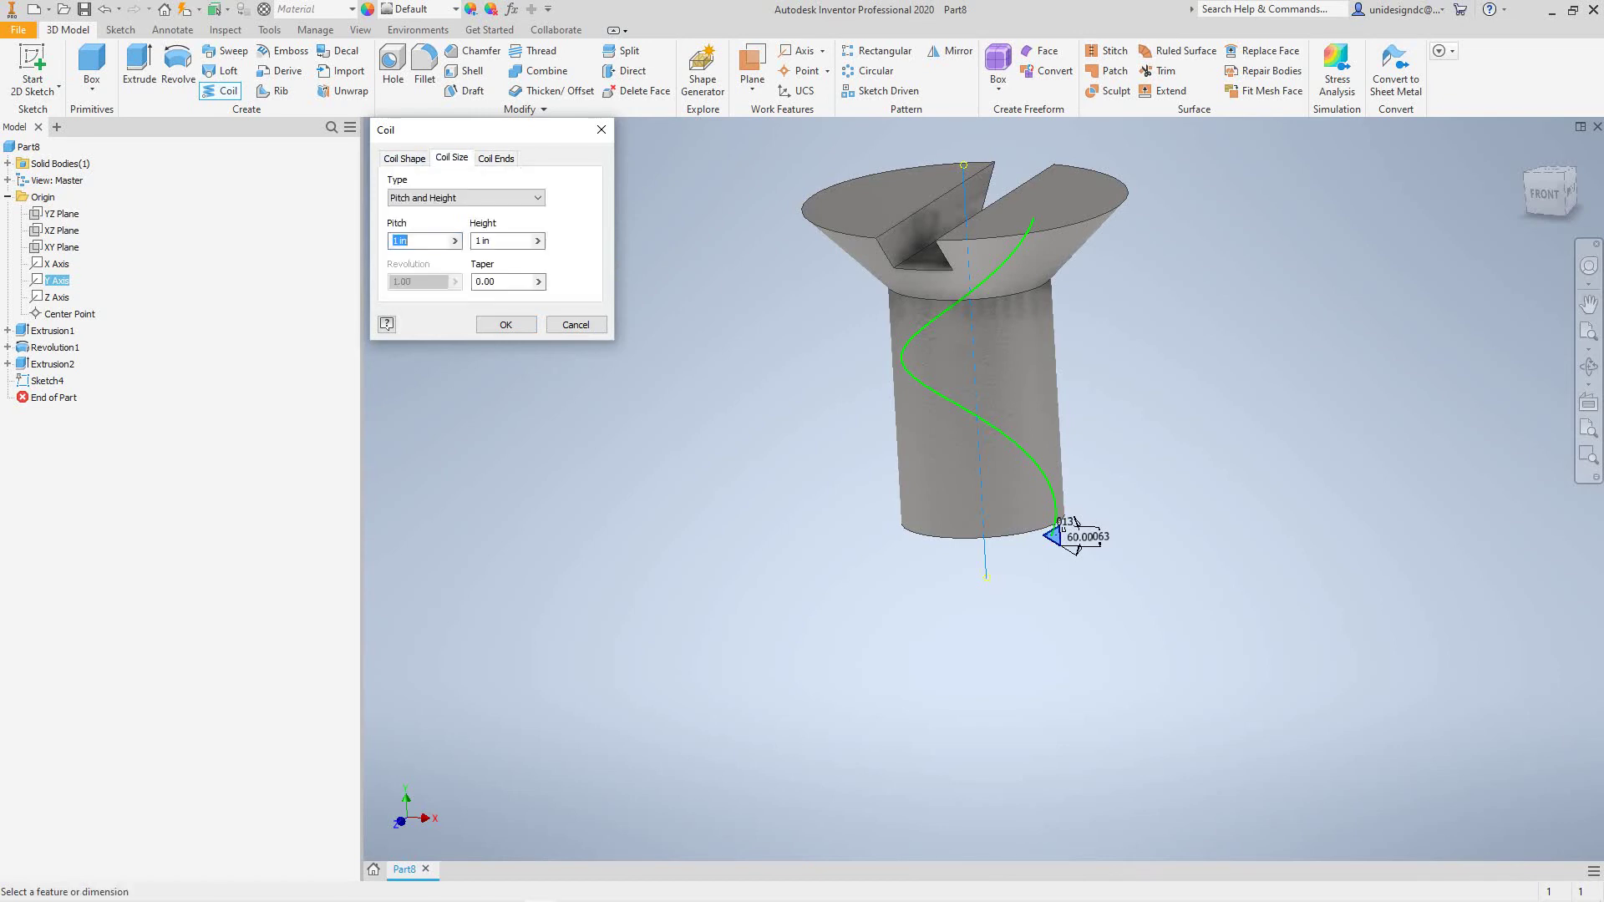
Step: Create the coil by Revolution and Height with 20 revolutions and a height of 0.79 in
left_click(465, 198)
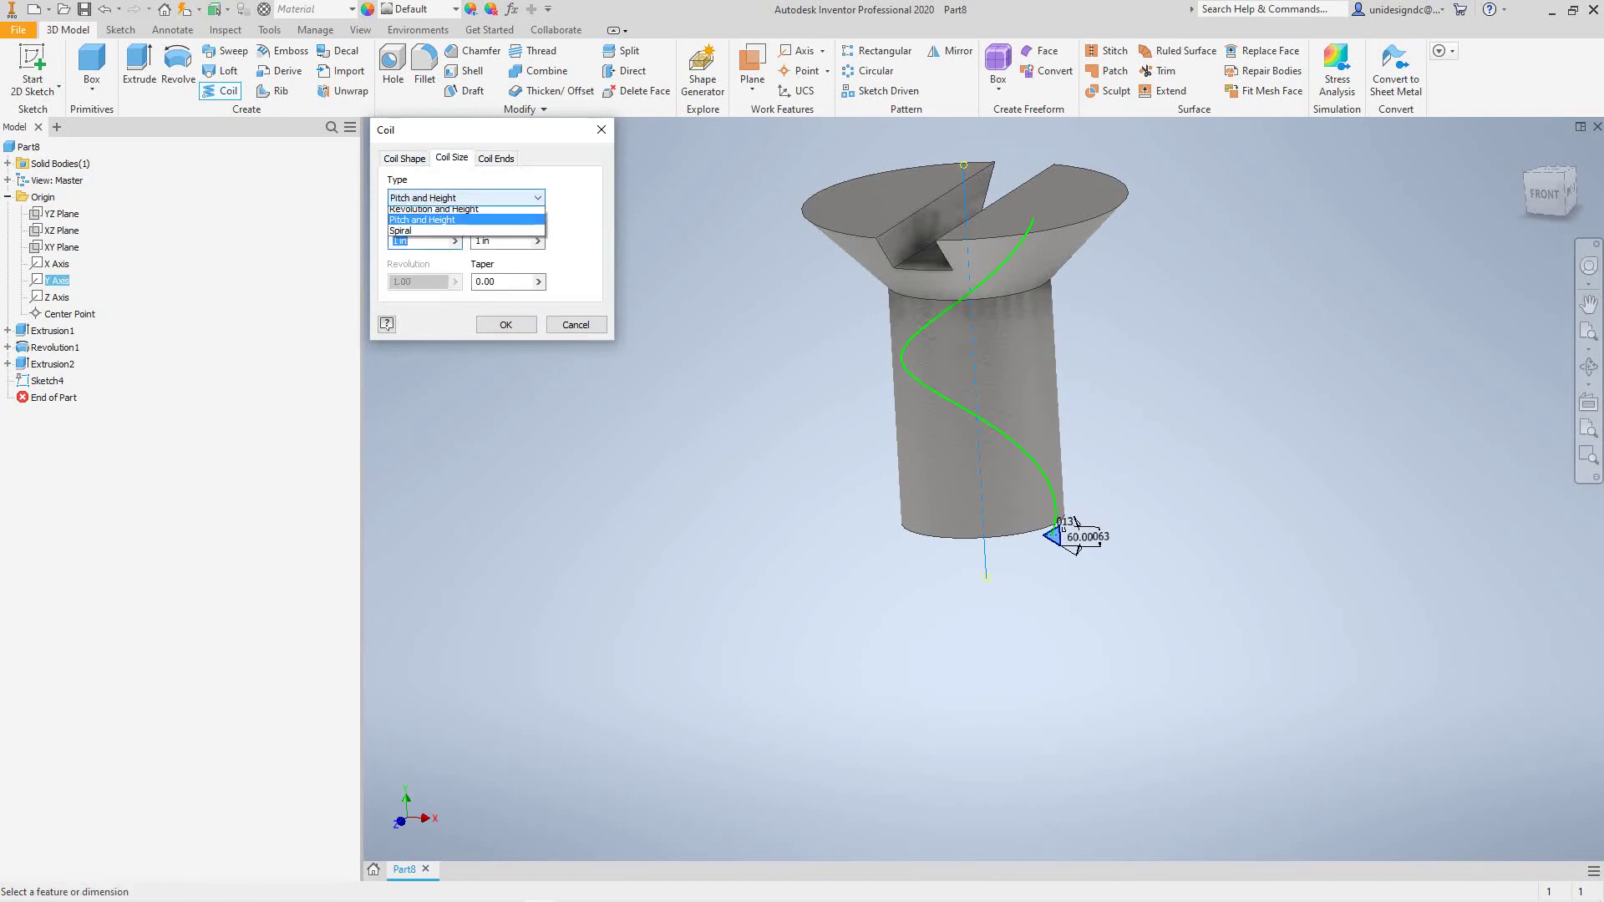
left_click(465, 223)
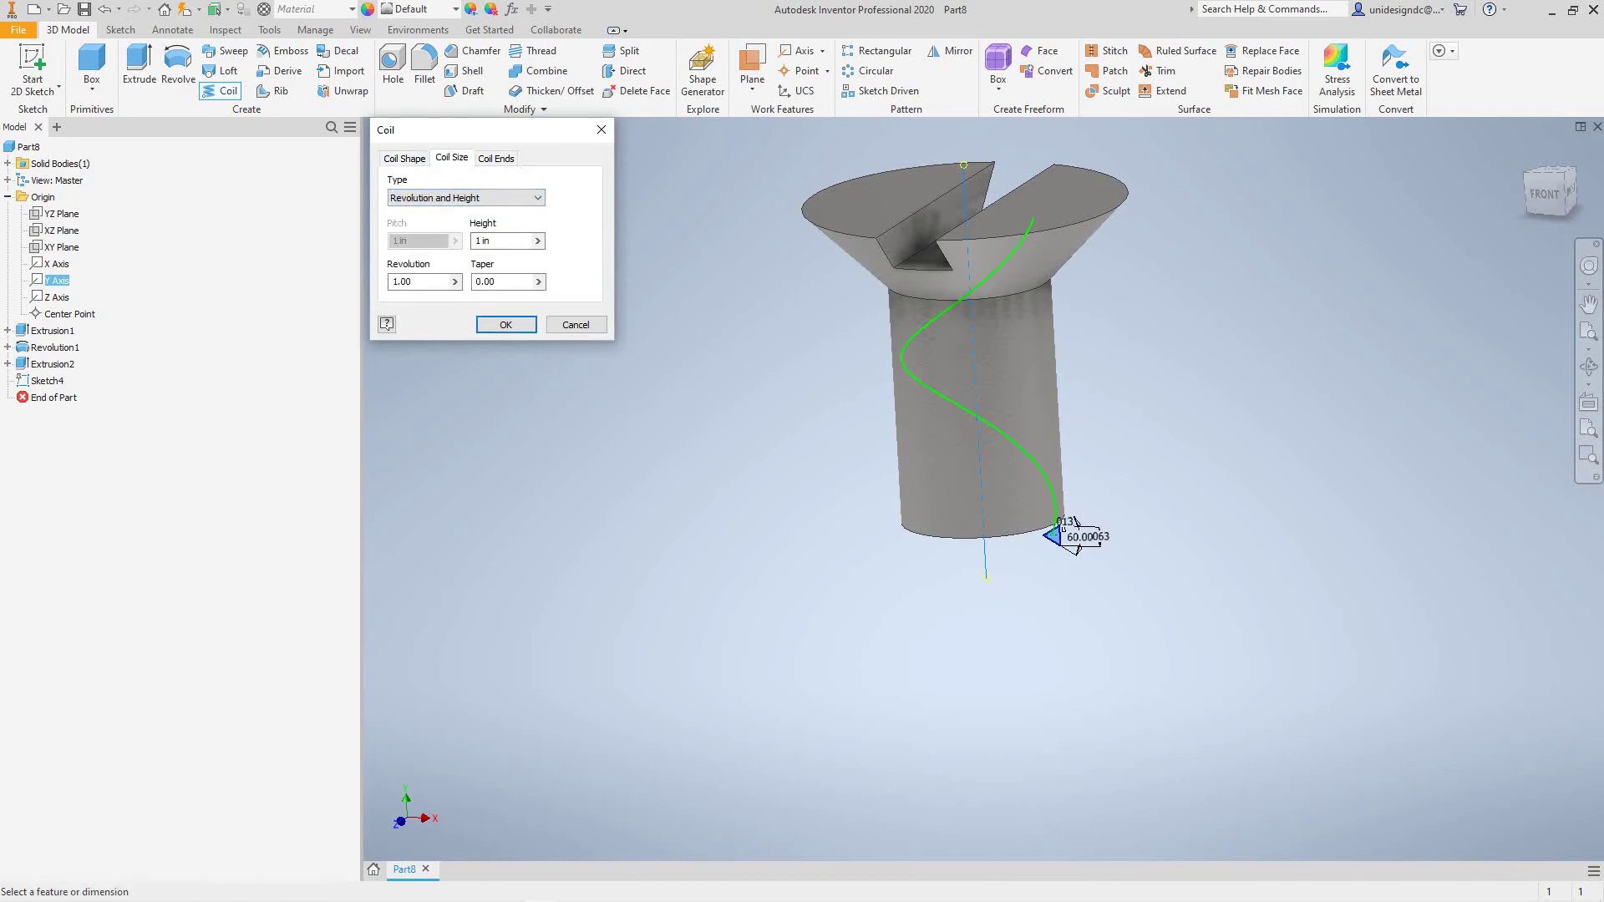
left_click(454, 282)
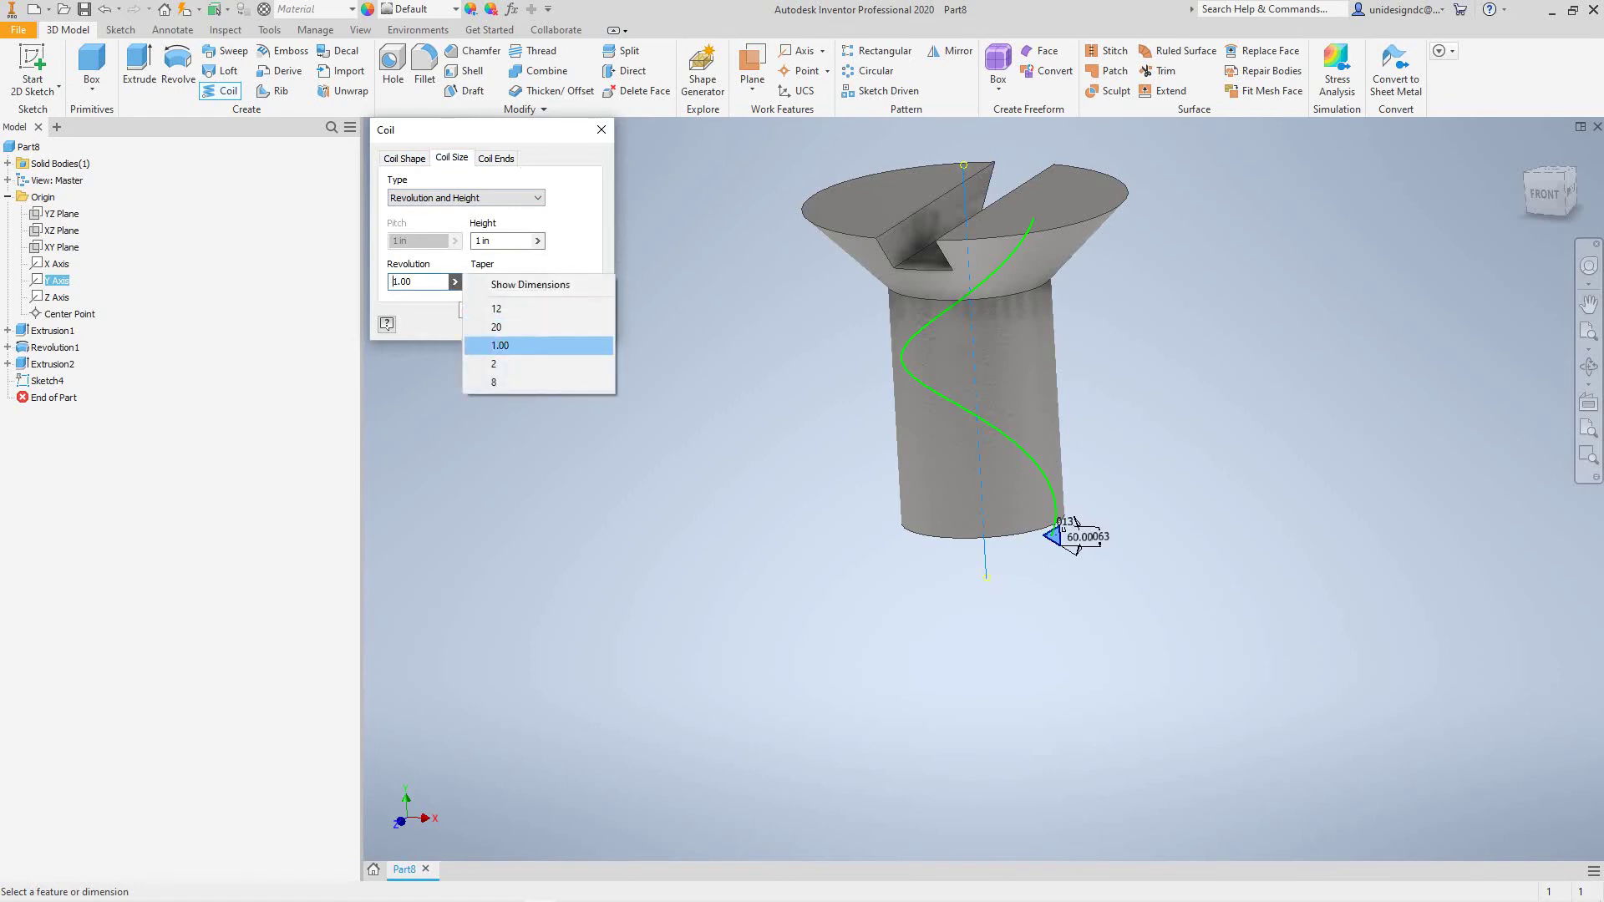
key("Return")
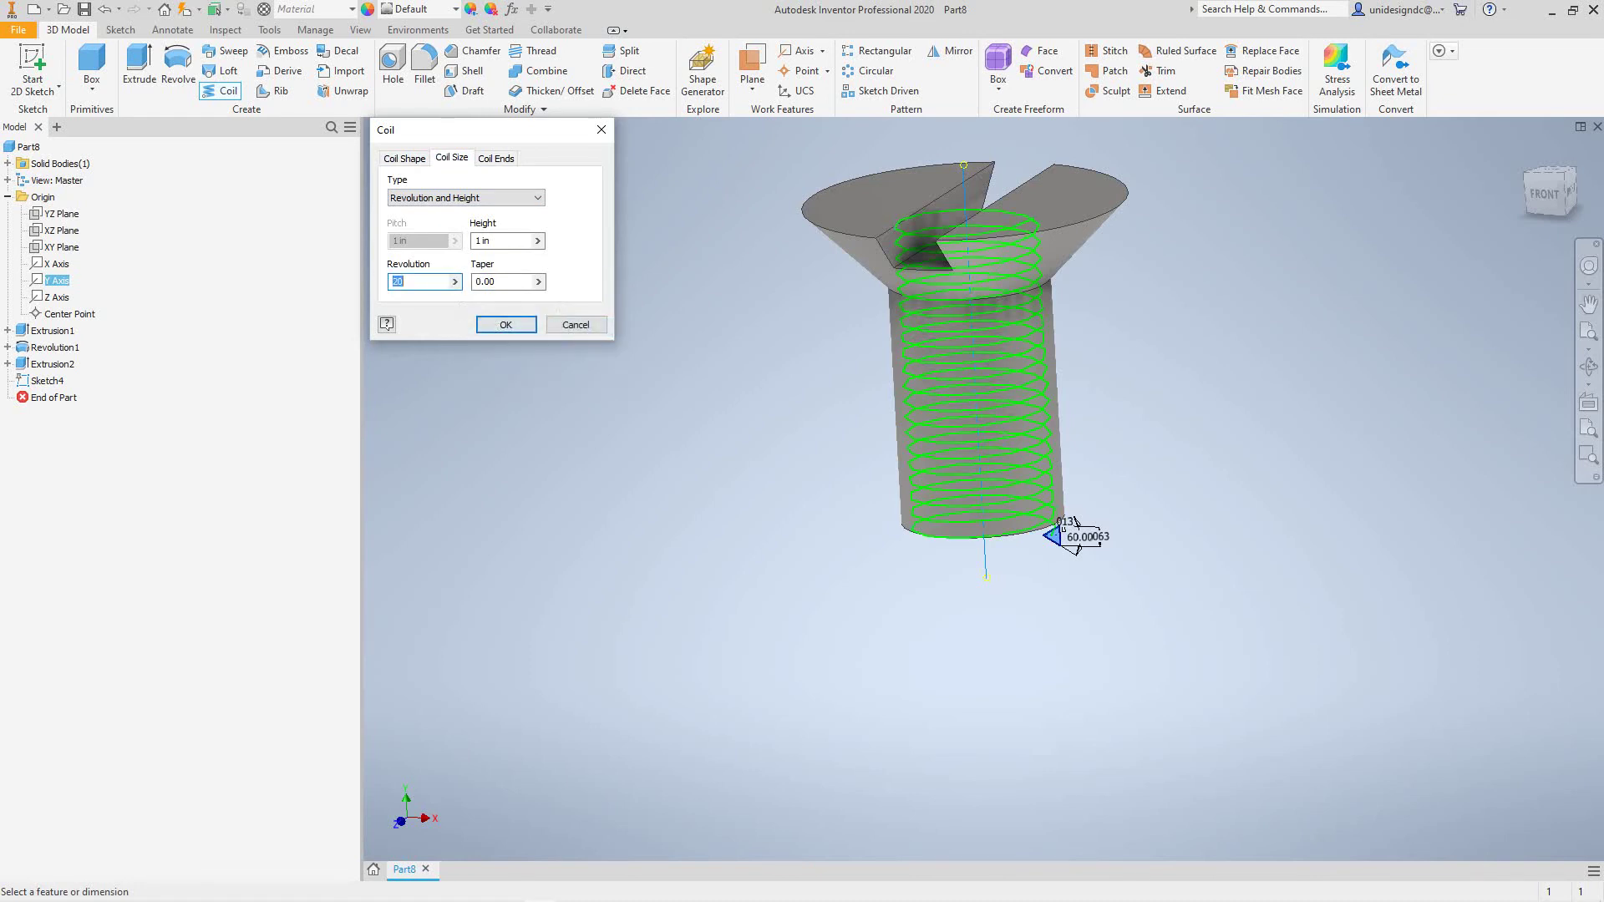
key("shift+Tab")
key("alt+Down")
key("Down")
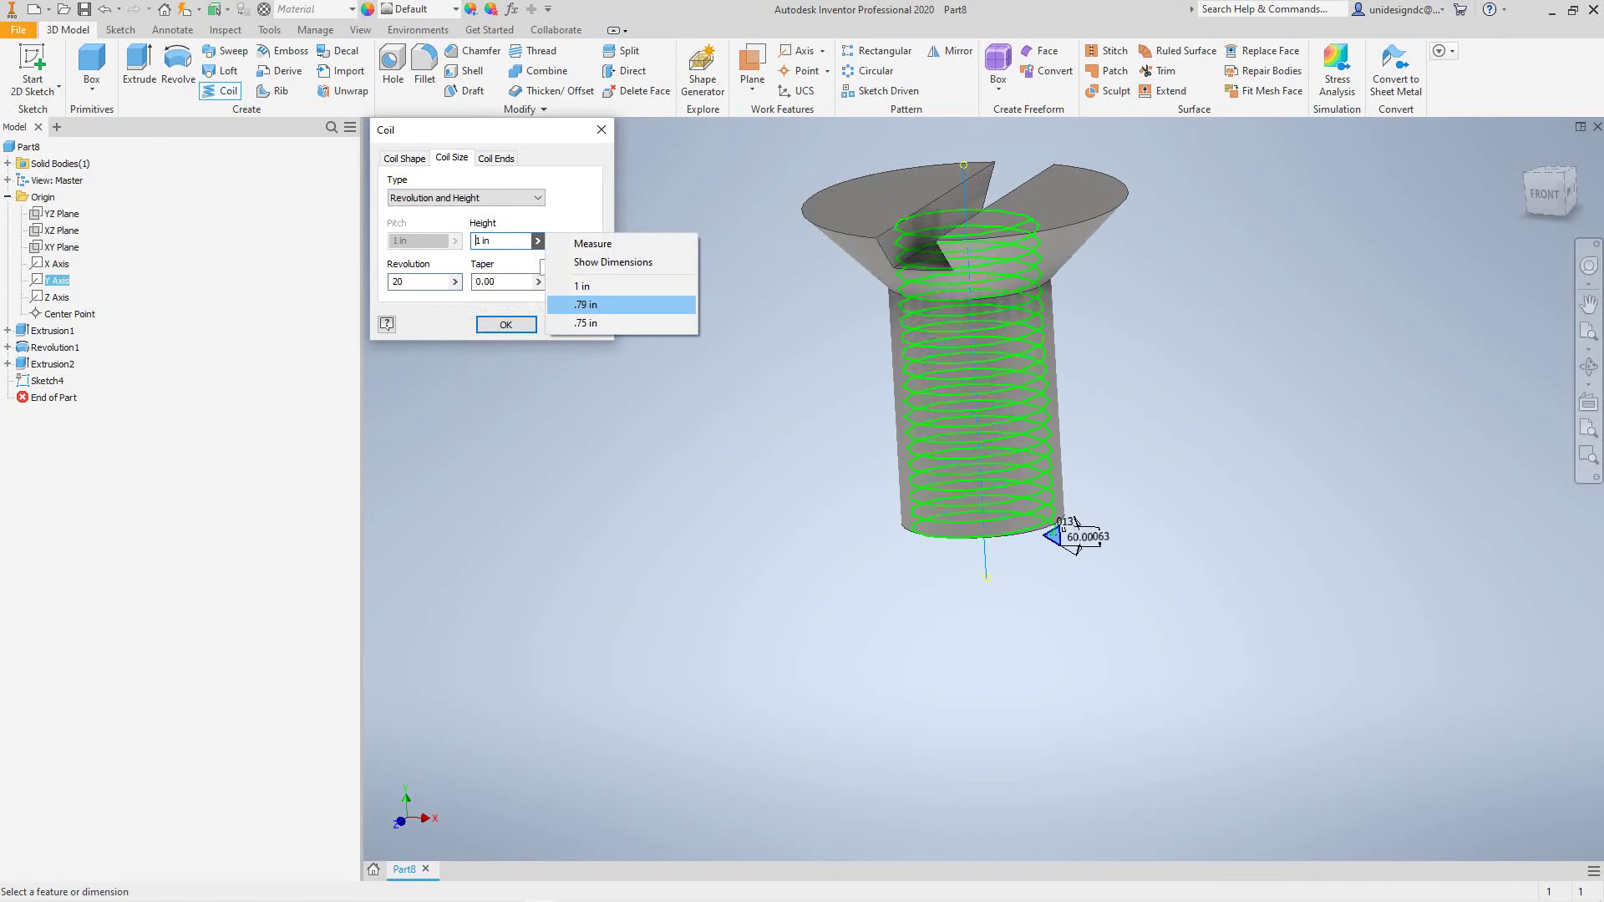
key("Return")
key("Return")
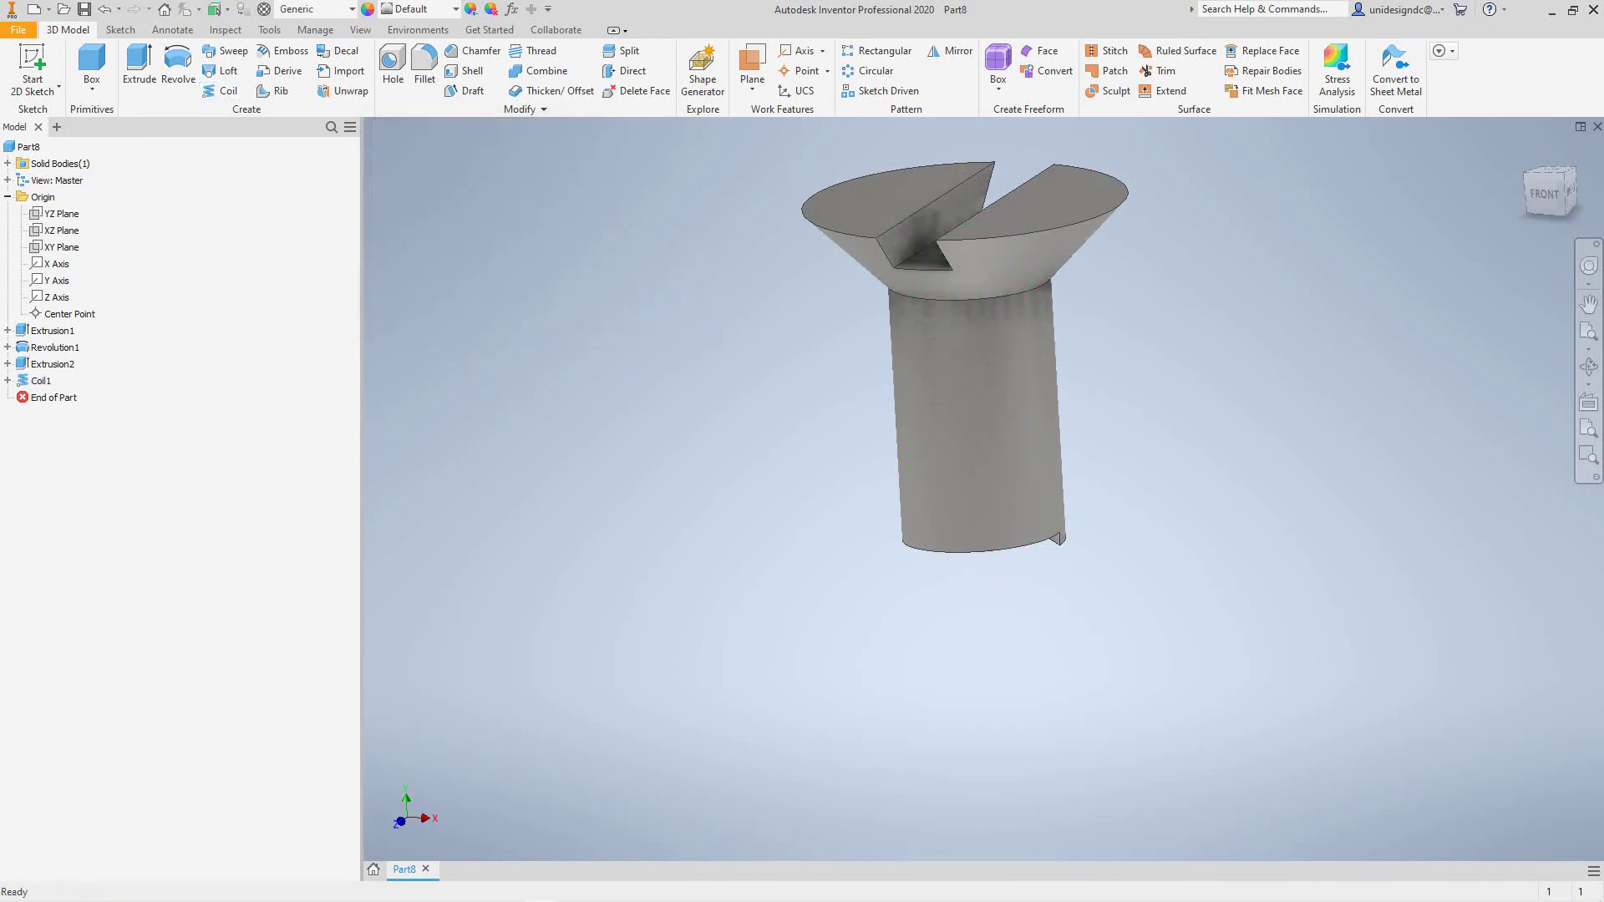
Step: Undo the coil feature just created on the screw
key("ctrl+z")
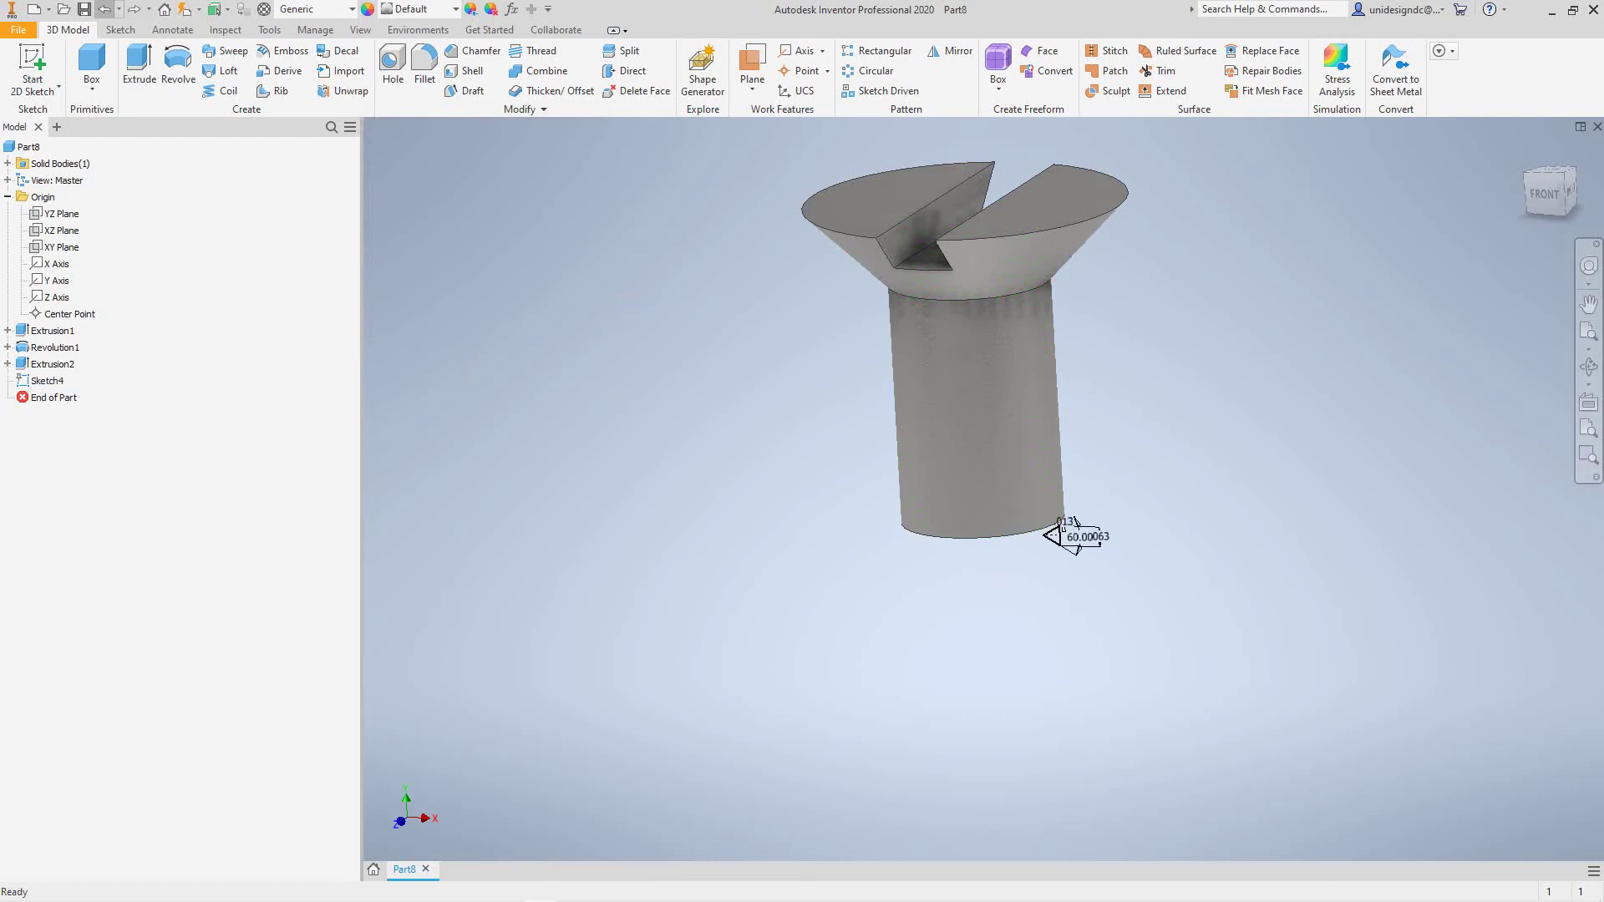
left_click(220, 91)
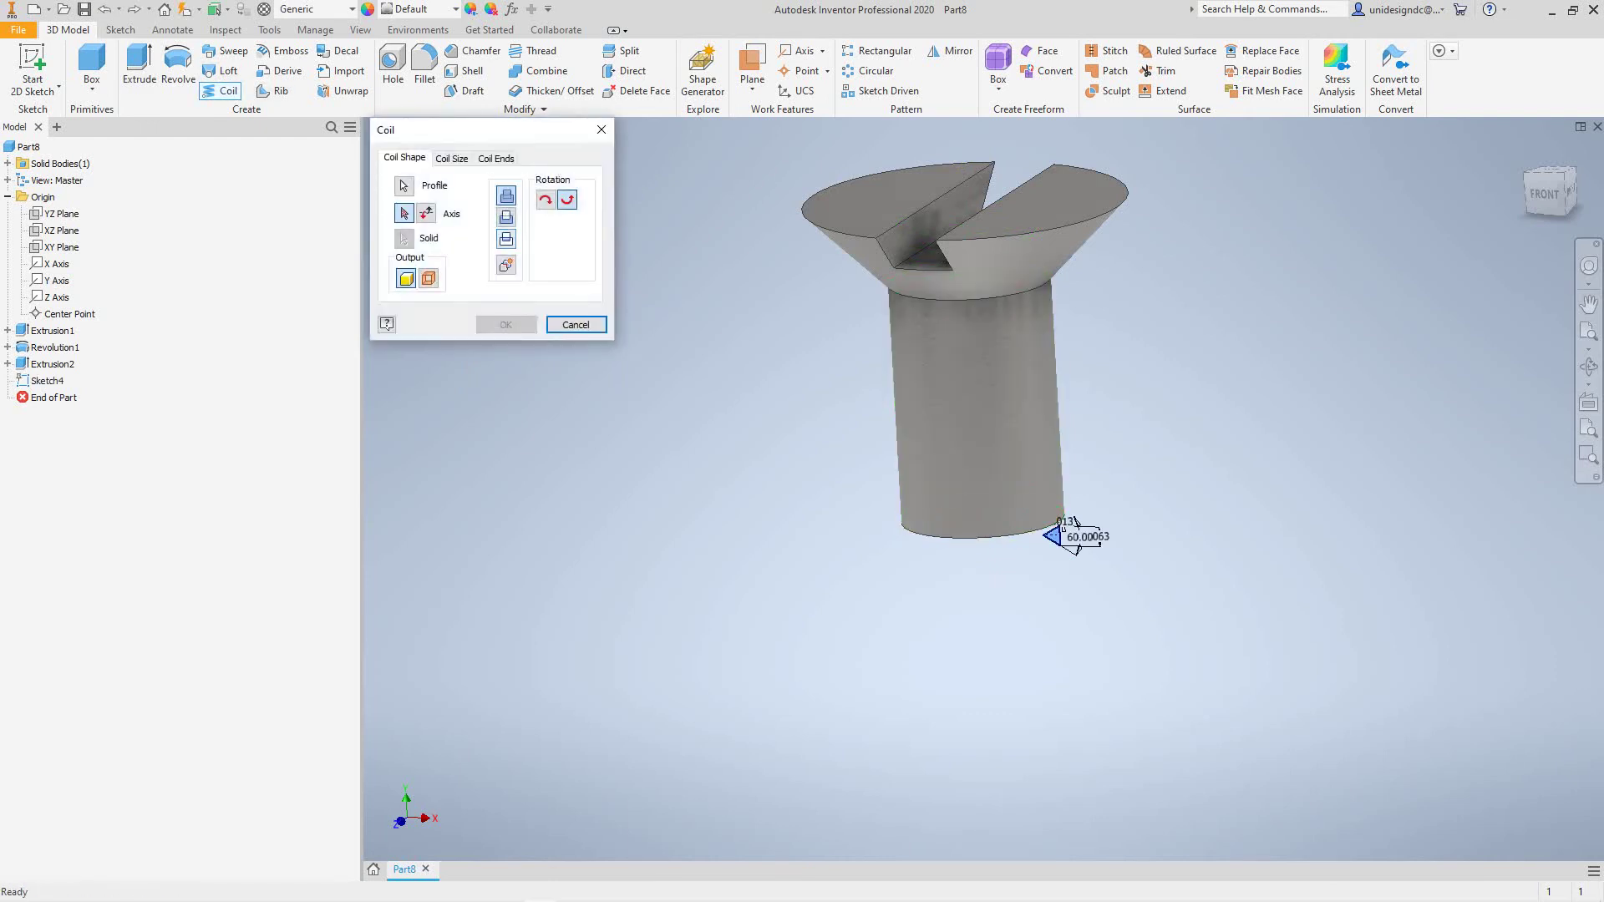
left_click(575, 324)
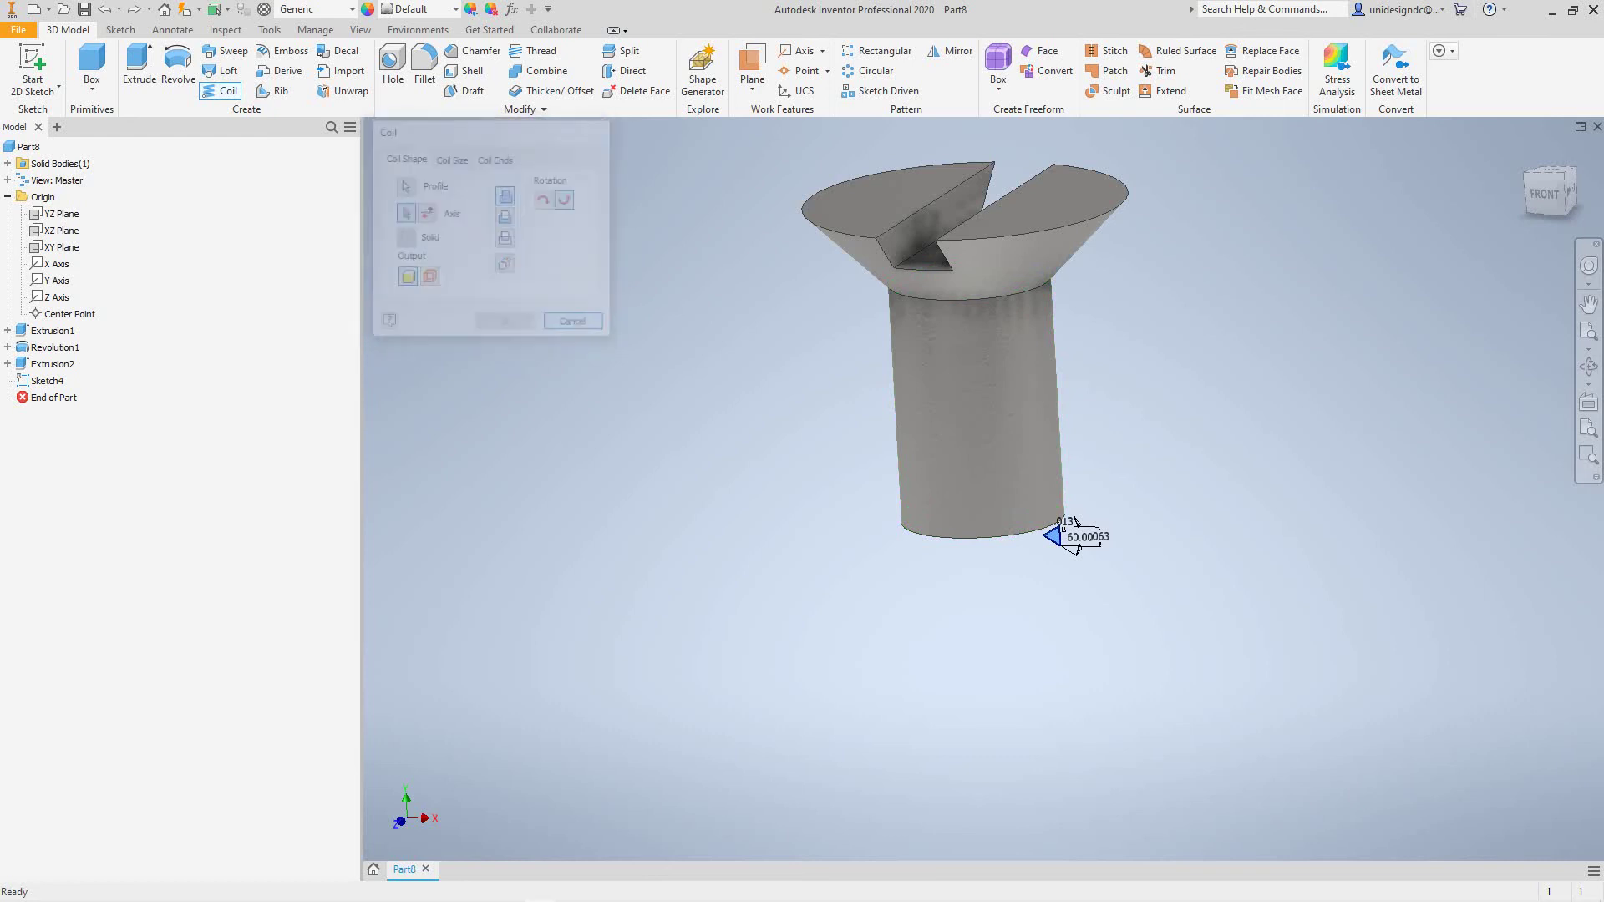
left_click(56, 263)
key("Down")
key("Down")
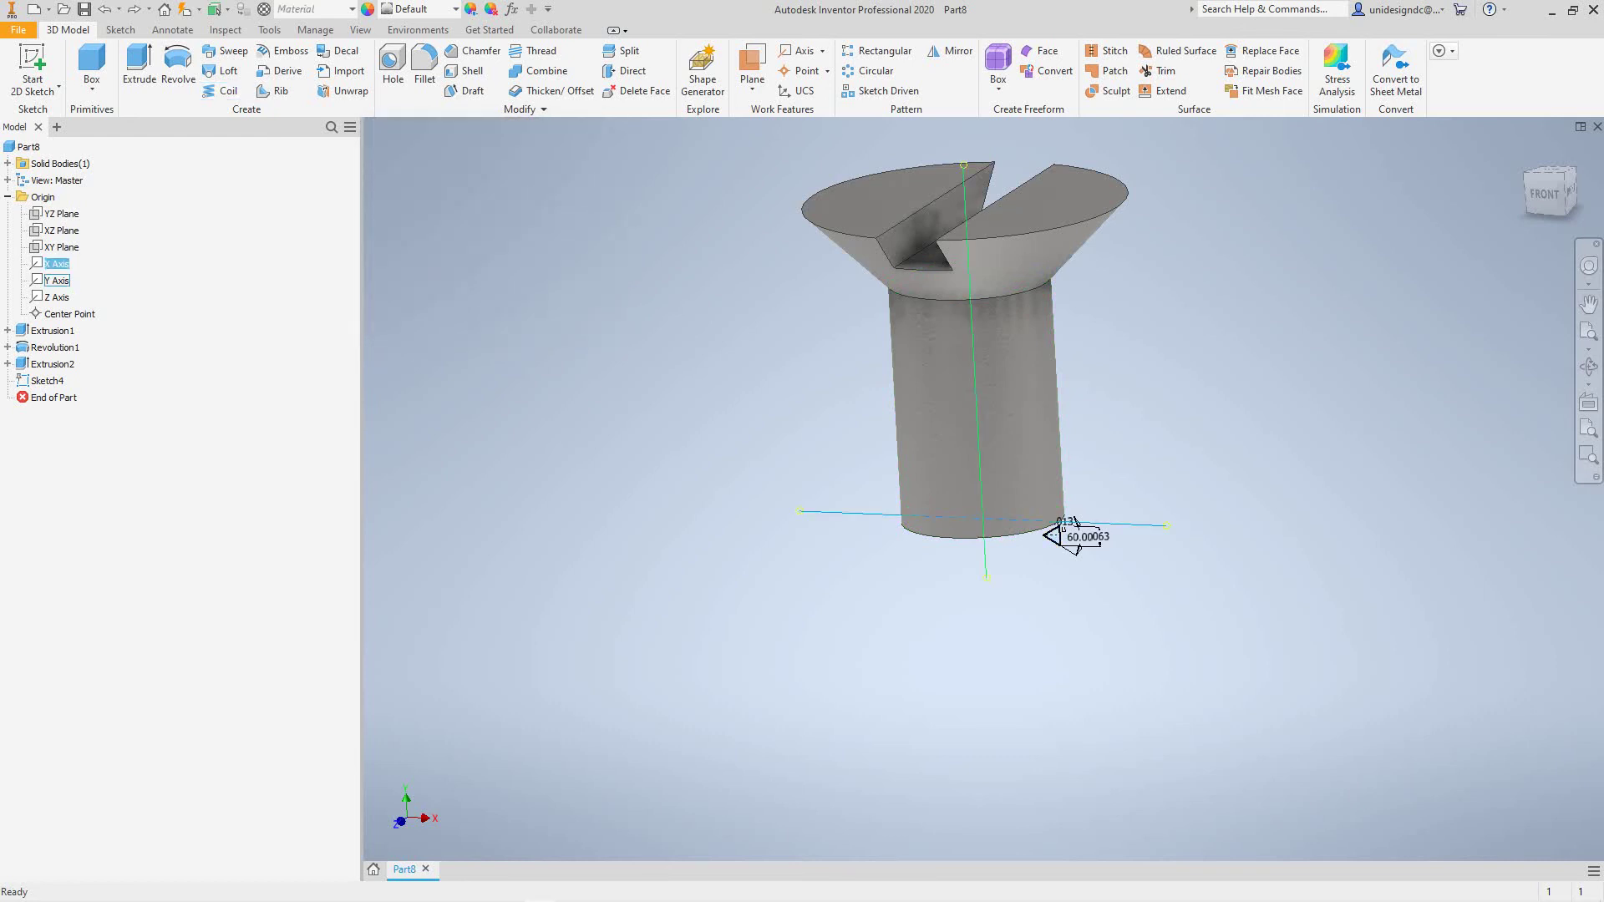
key("Up")
Step: Cut the thread into the shank as a coil of the triangular profile around the Y axis, with the rotation direction reversed
left_click(220, 90)
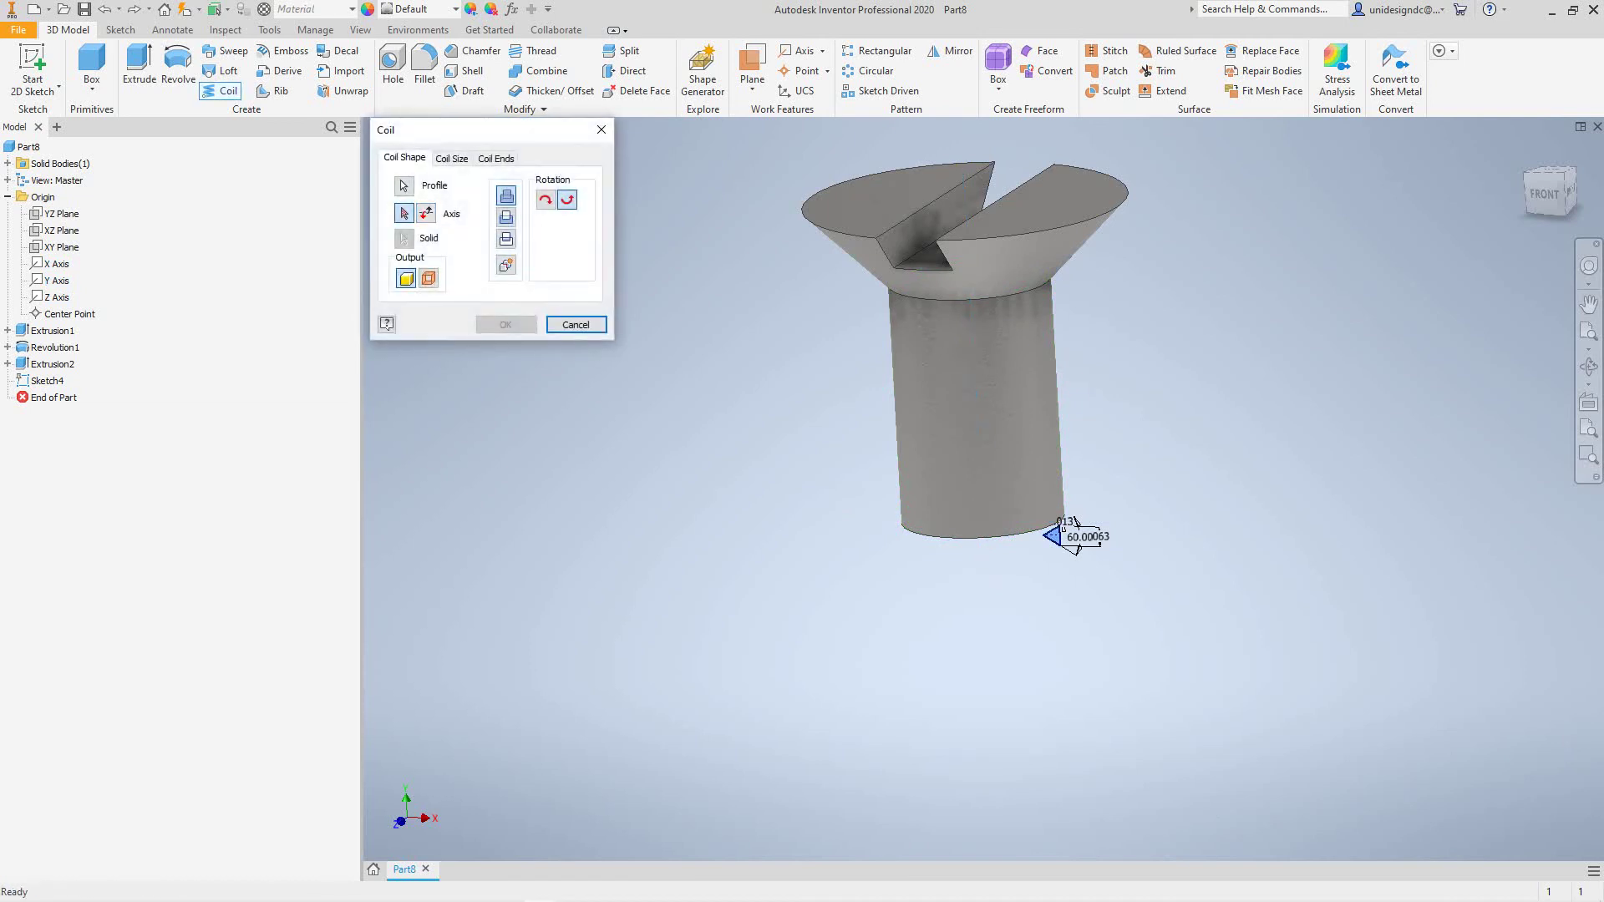
left_click(56, 281)
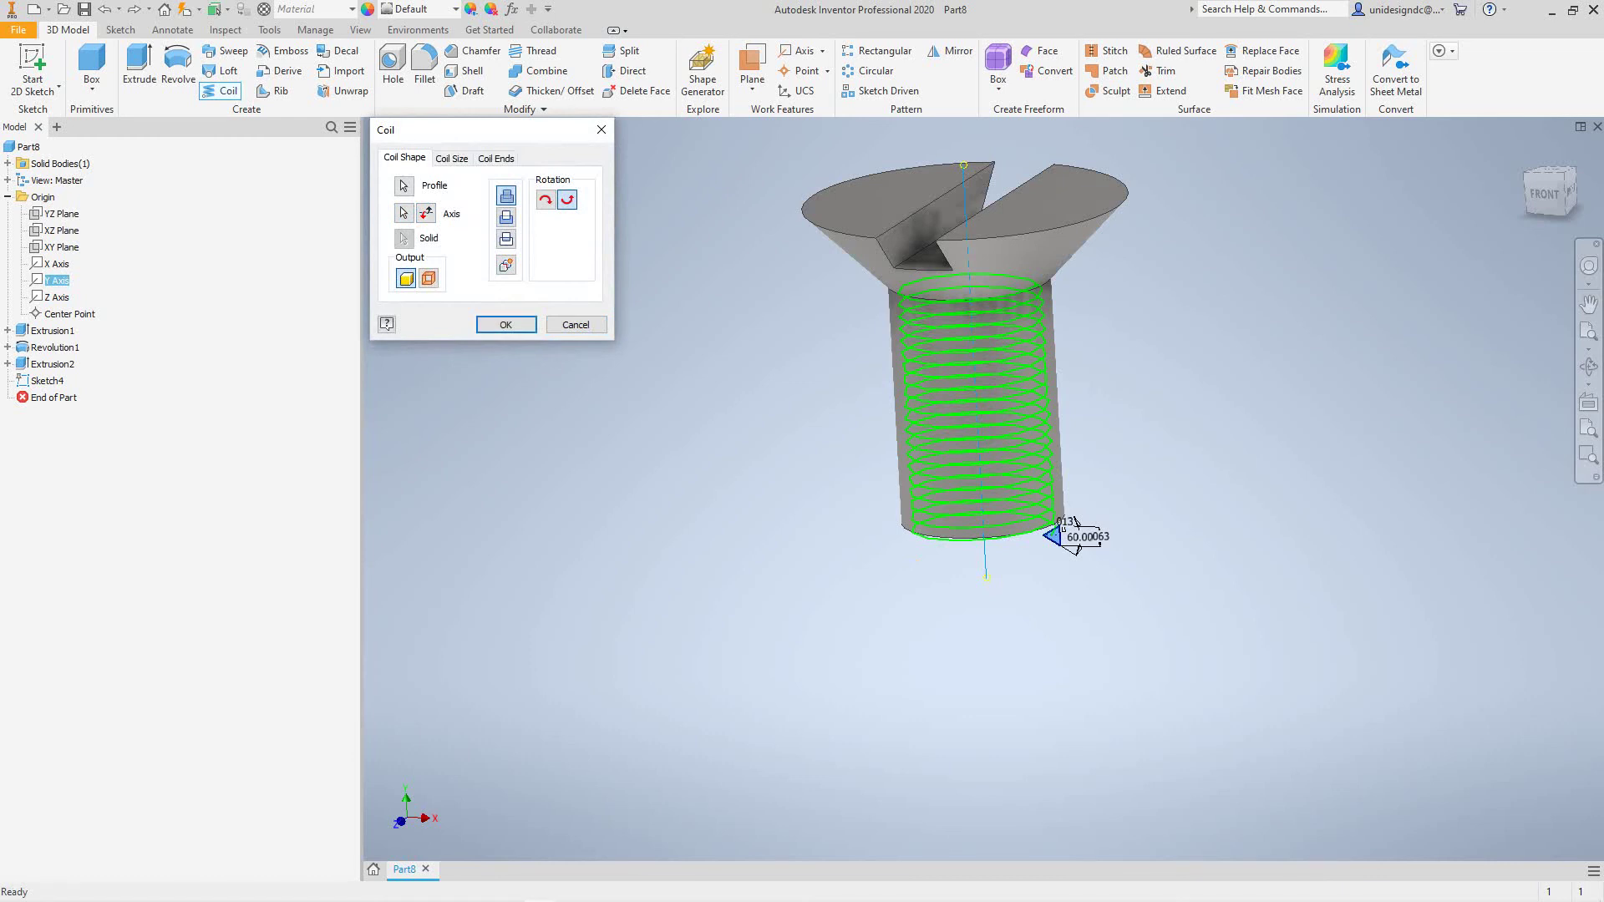
left_click(507, 217)
left_click(546, 199)
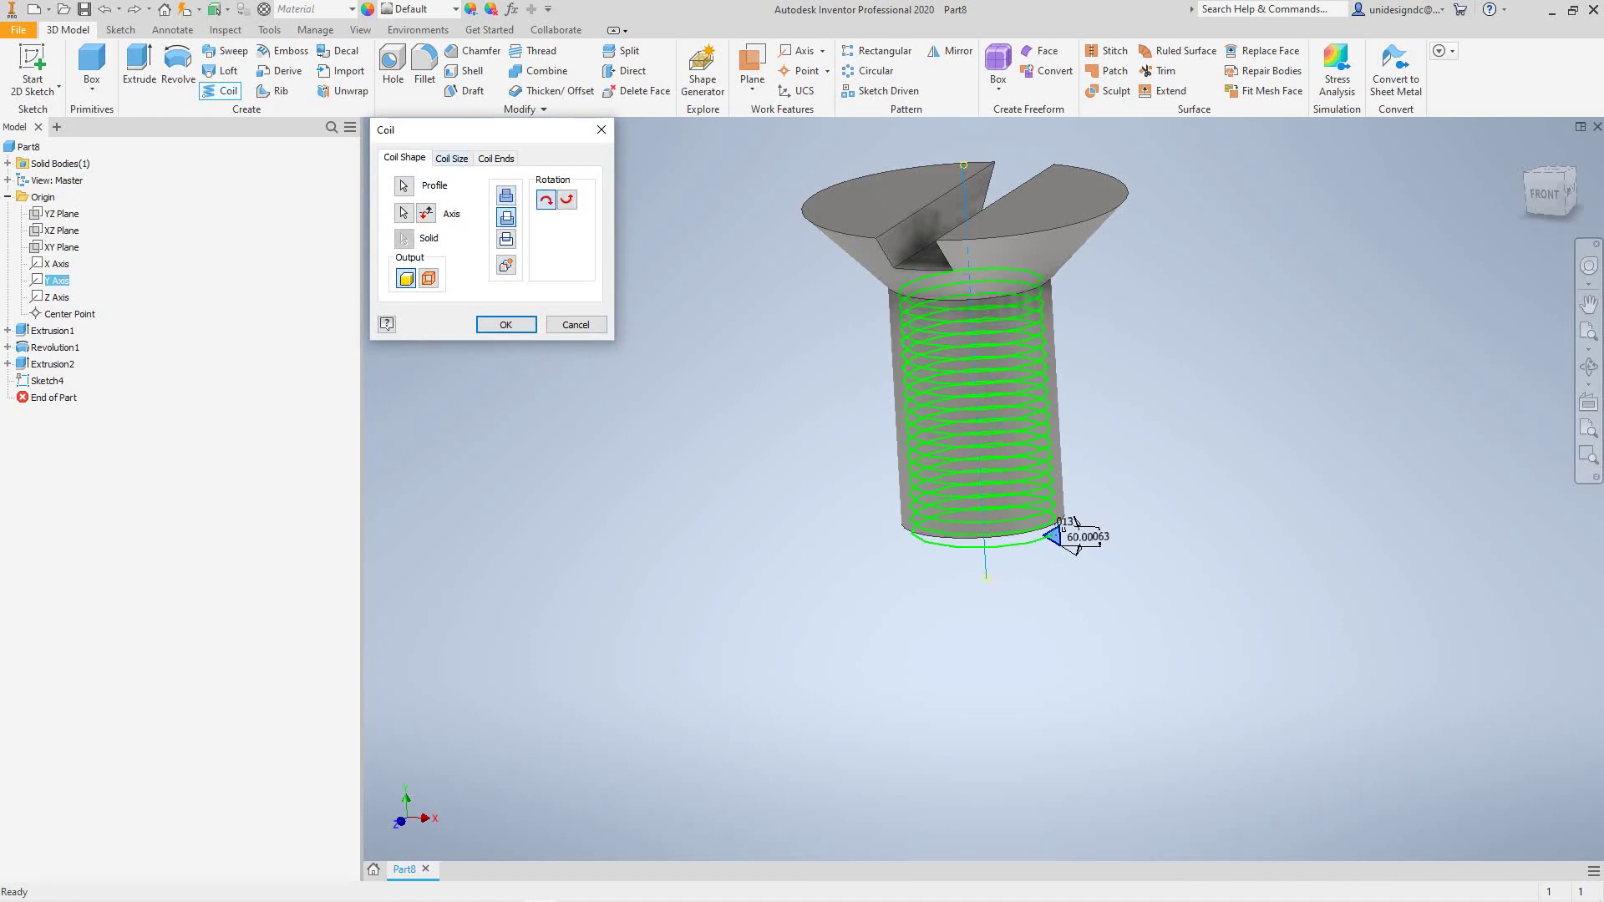
left_click(451, 158)
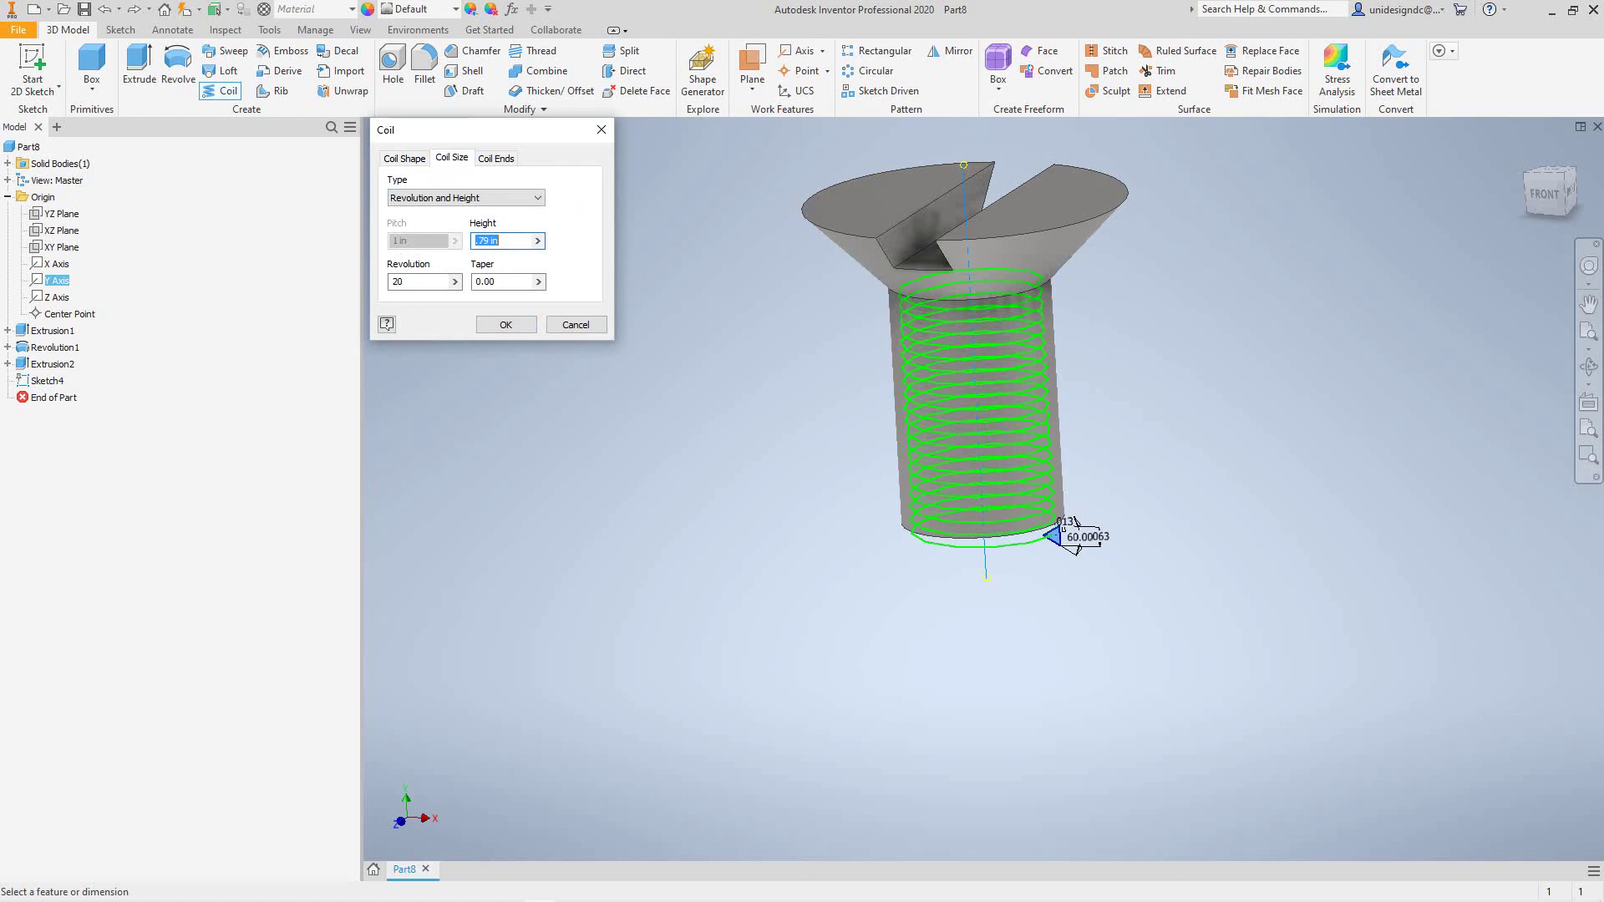
key("Return")
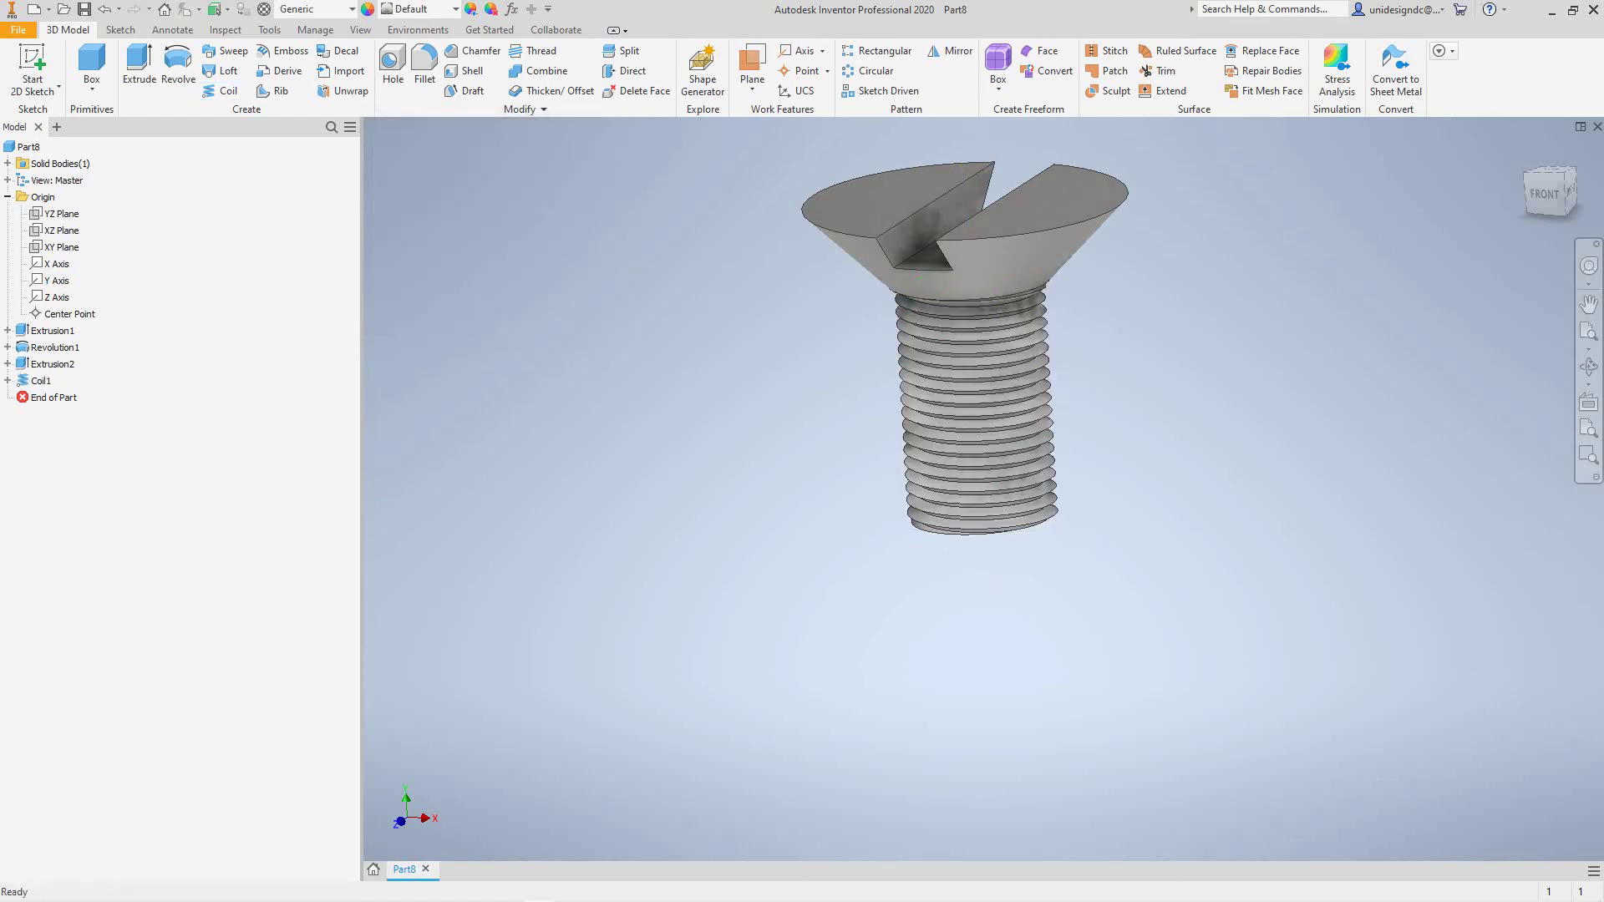
Step: Examine the finished thread on the shank and the slotted head up close and in the home view
scroll(1291, 392, "up", 2)
scroll(1278, 393, "down", 5)
middle_click_drag(1274, 393, 1297, 553)
middle_click_drag(671, 493, 743, 568, "shift")
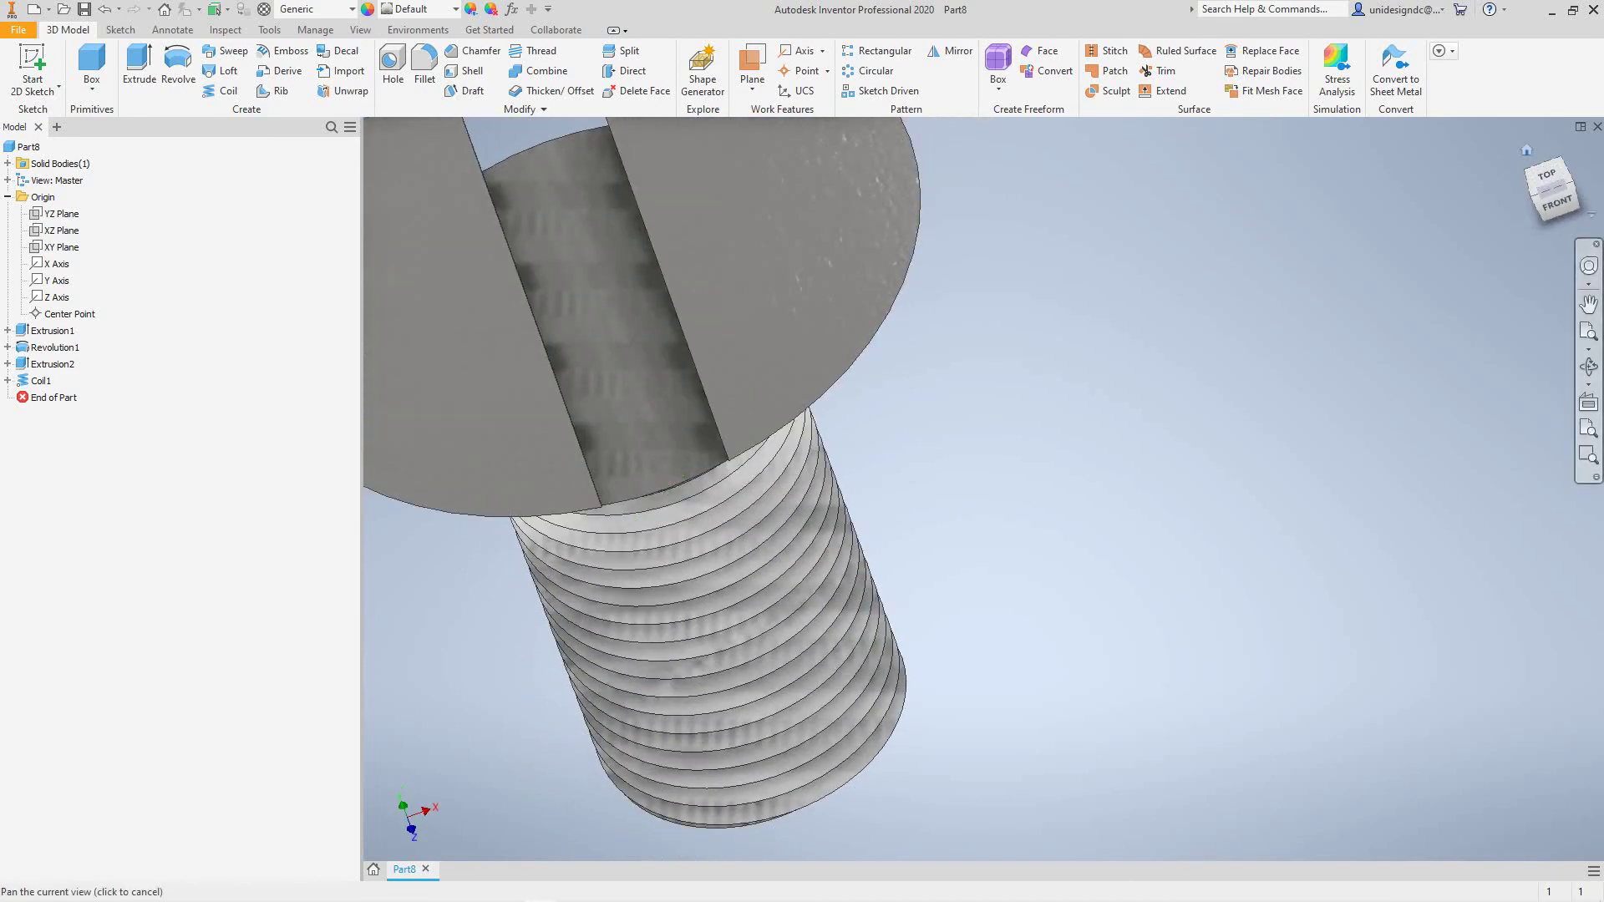
key("F6")
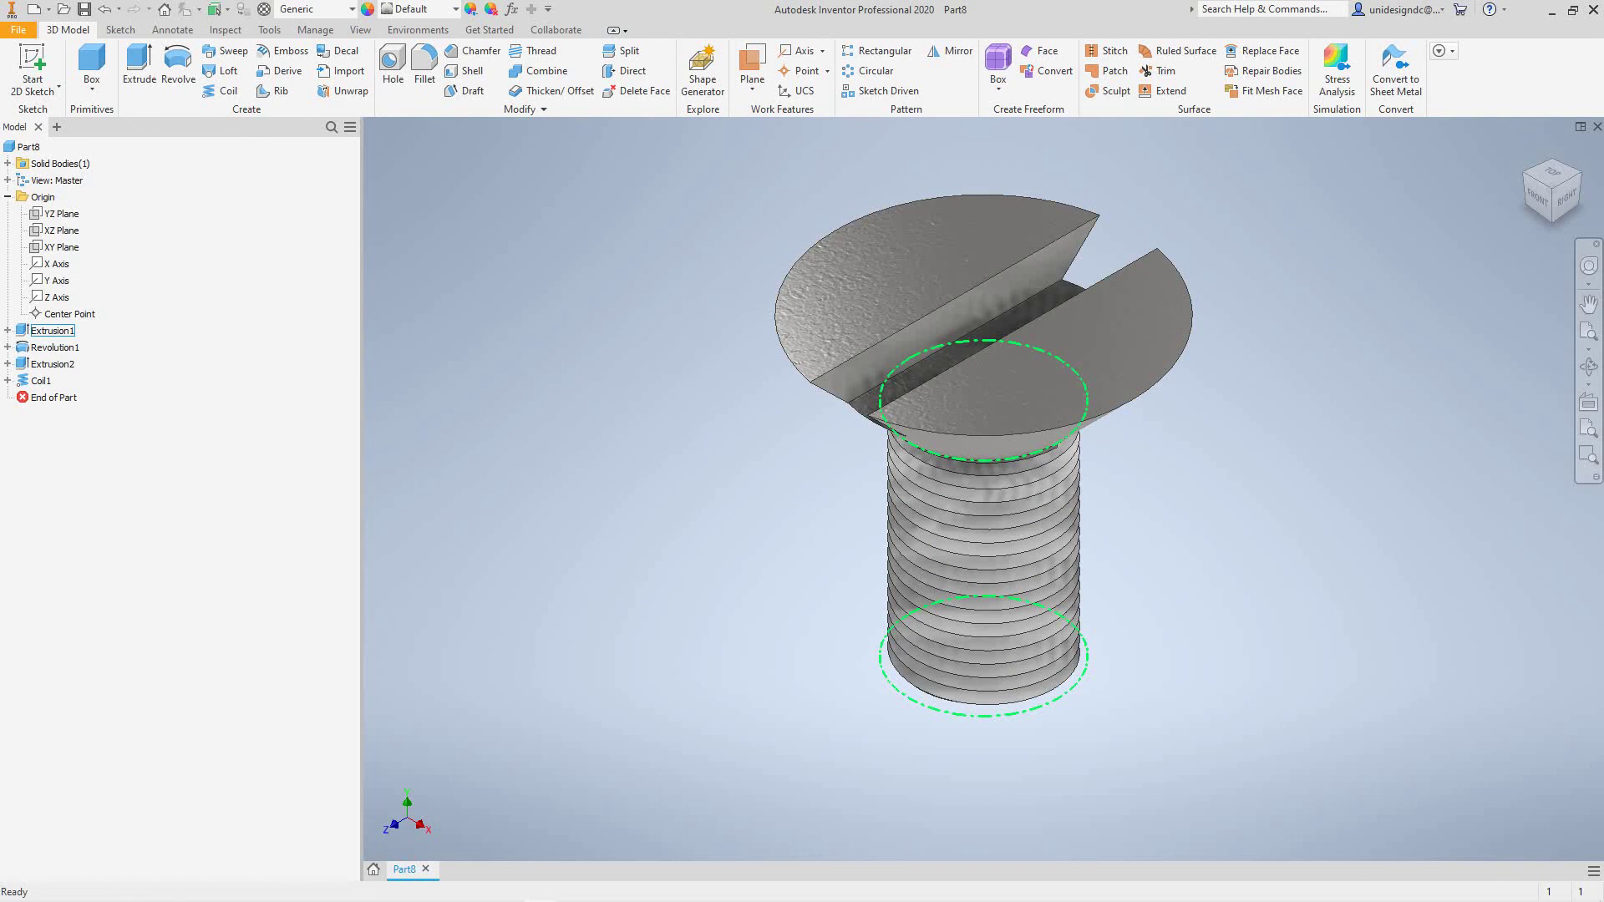
Step: Review the shank extrusion, the head revolution and the slot extrusion by highlighting each feature on the model, and clear the selection
left_click(51, 331)
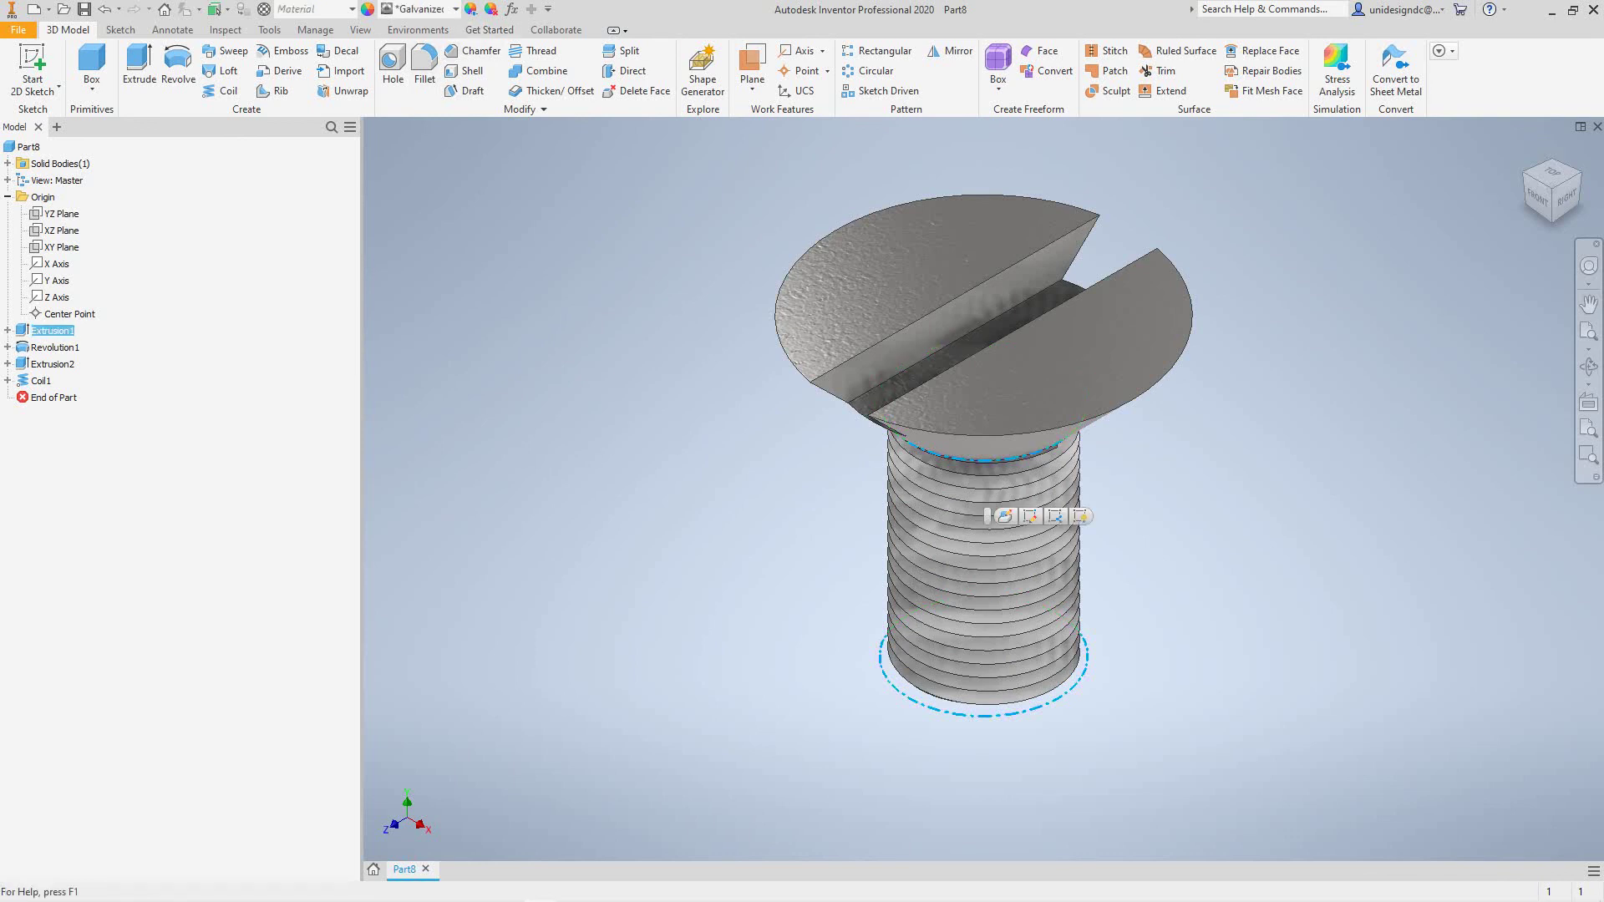
left_click(54, 348)
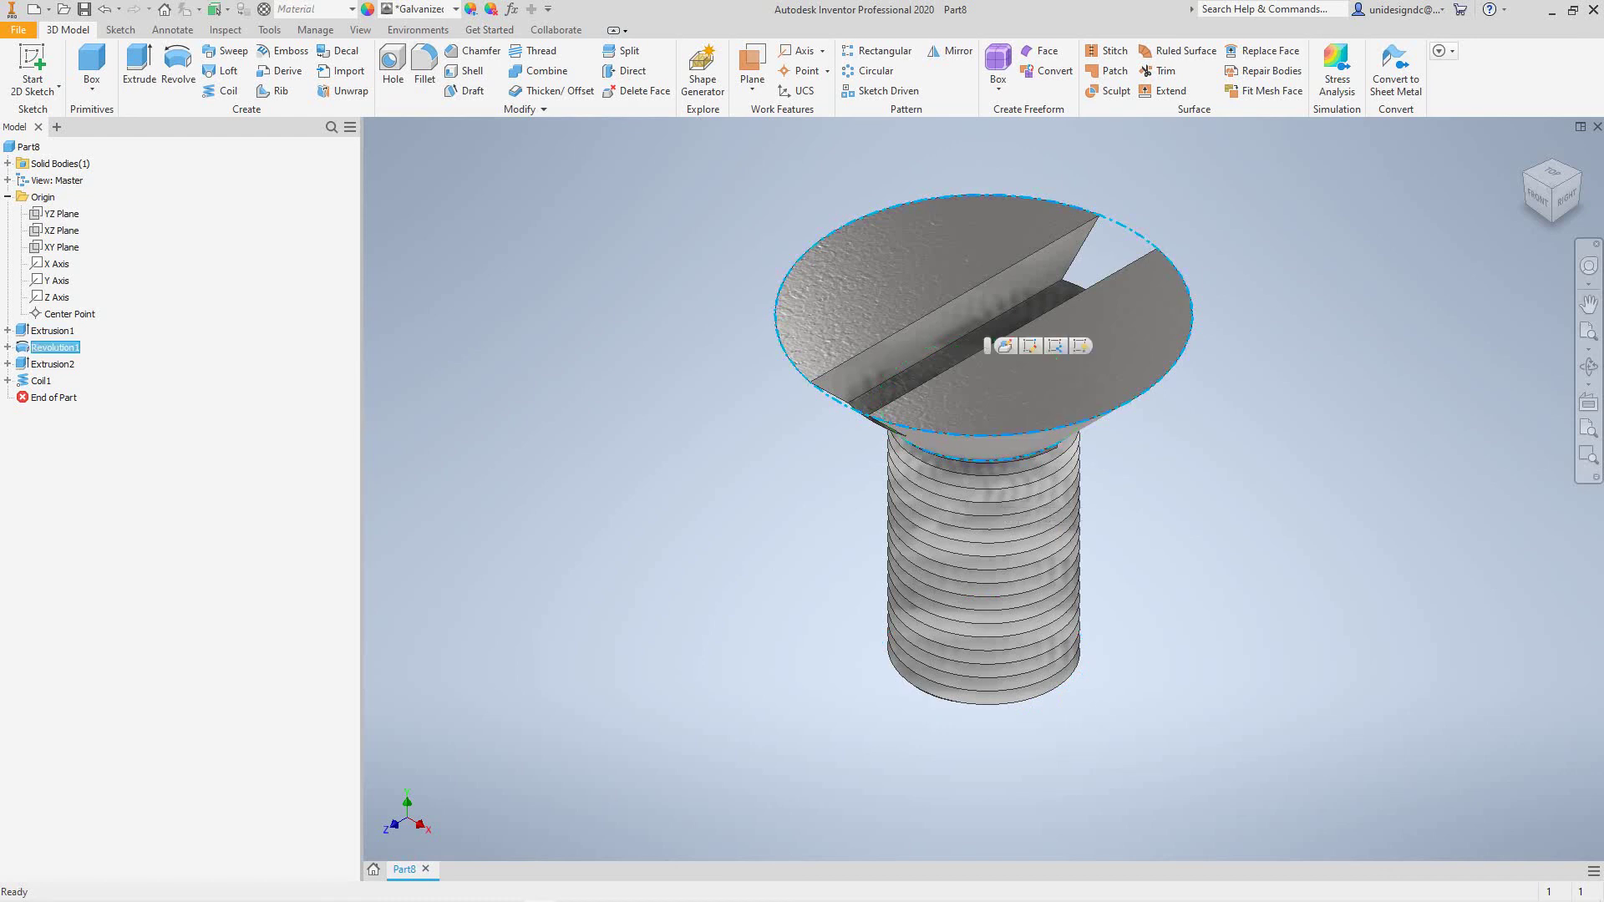
left_click(51, 364)
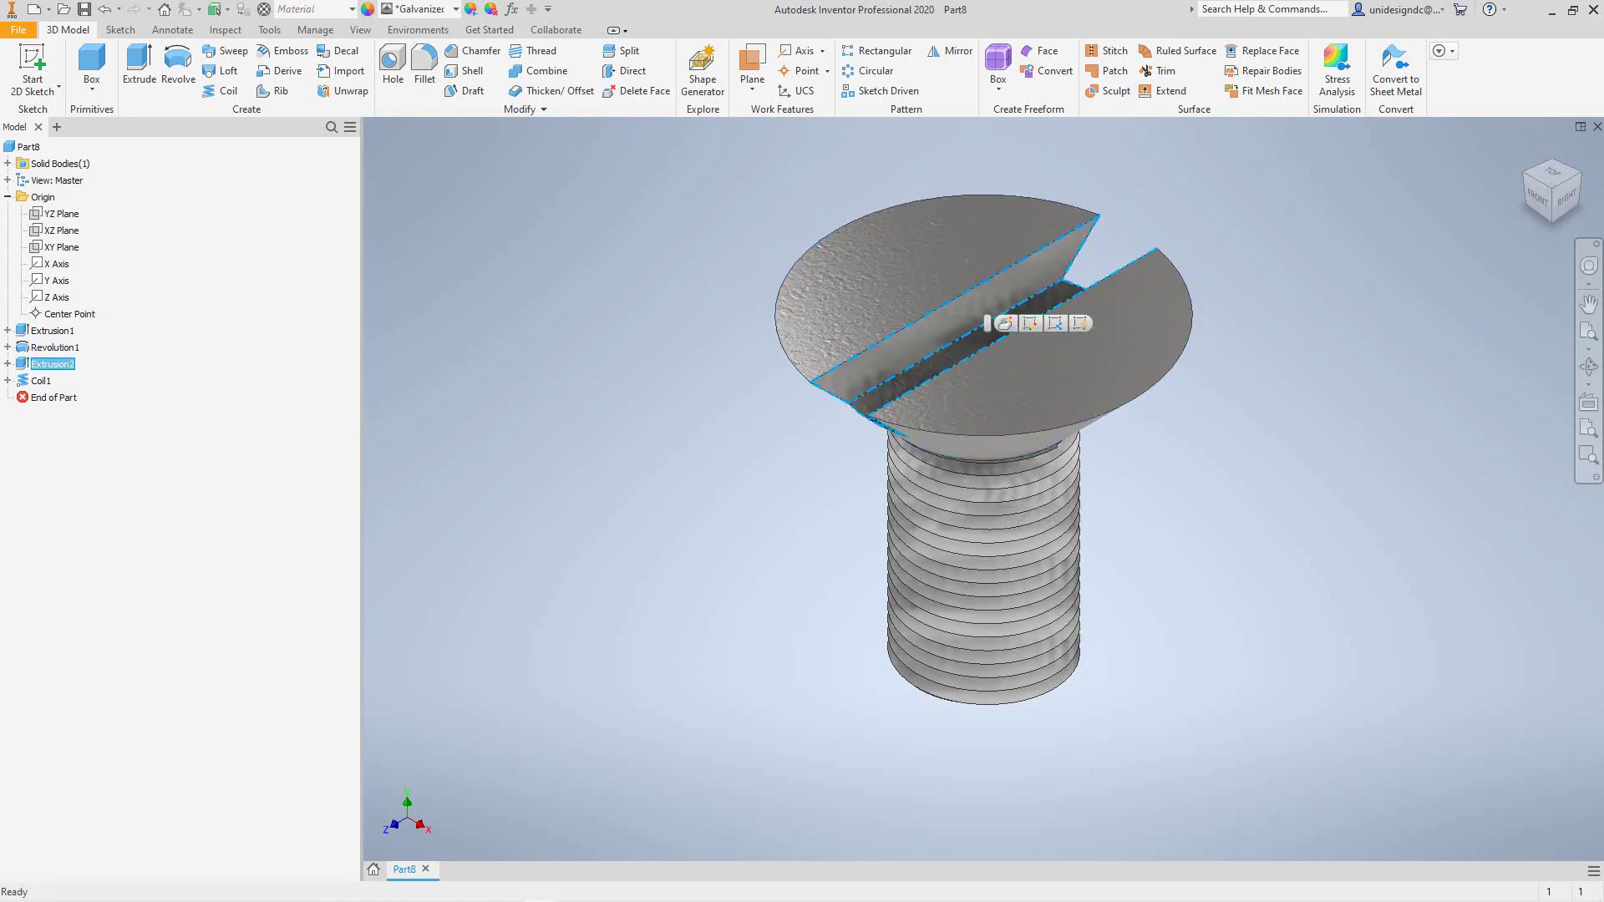
key("Escape")
Step: Inspect the completed screw's countersunk head, slot and threaded shank from several sides
left_click(1588, 304)
scroll(1428, 343, "down", 1)
middle_click_drag(1431, 340, 1384, 412)
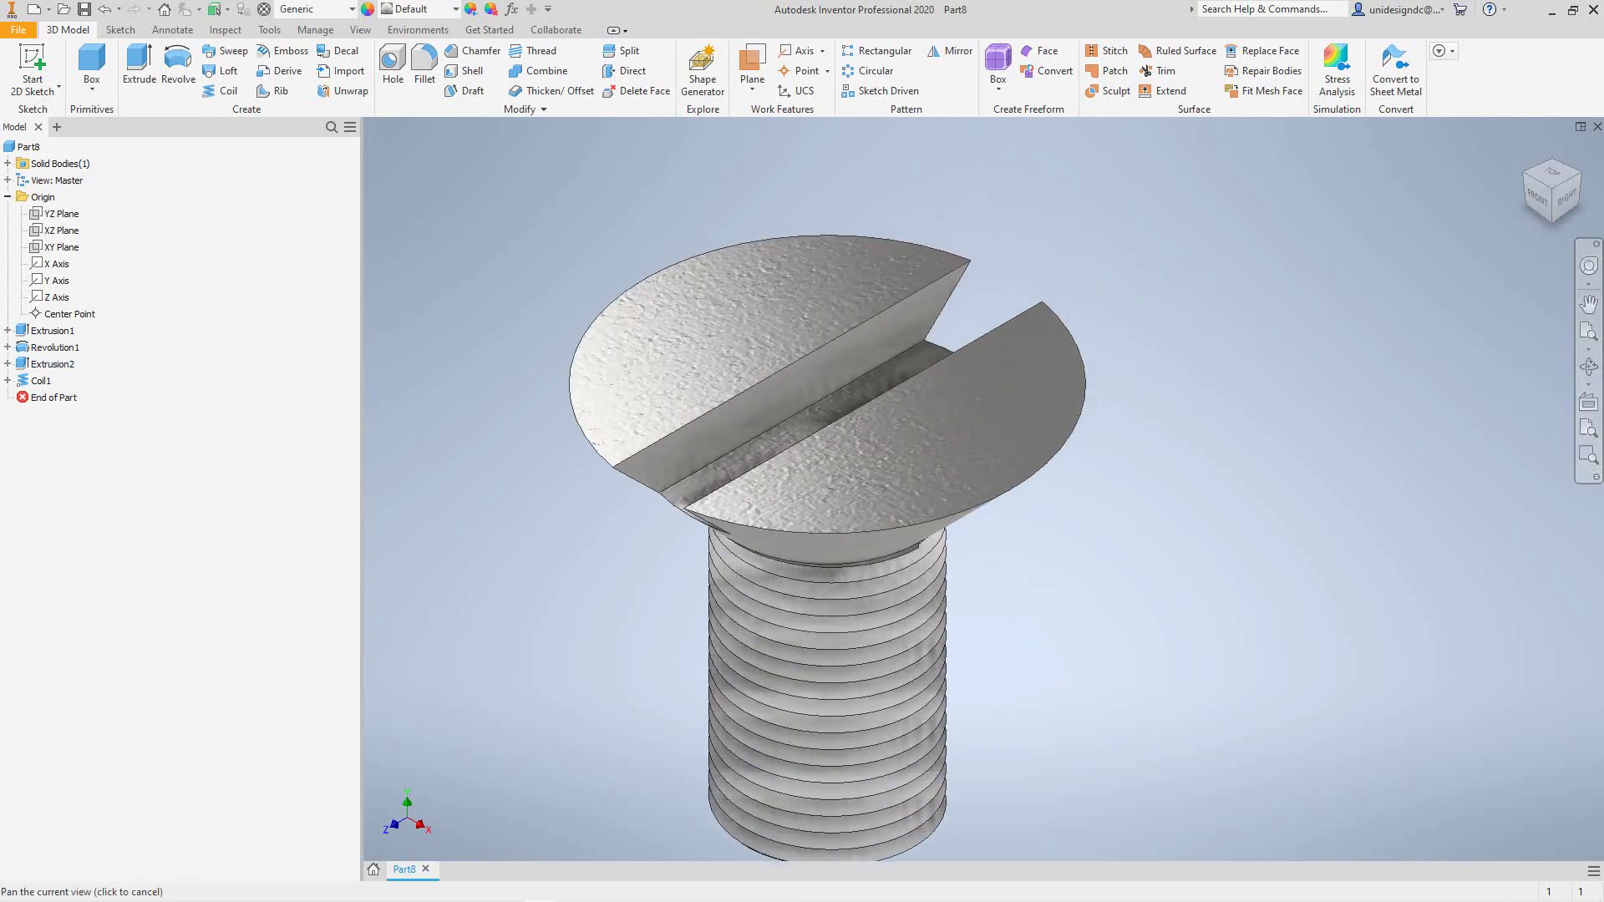
scroll(1384, 412, "up", 2)
scroll(1390, 404, "down", 3)
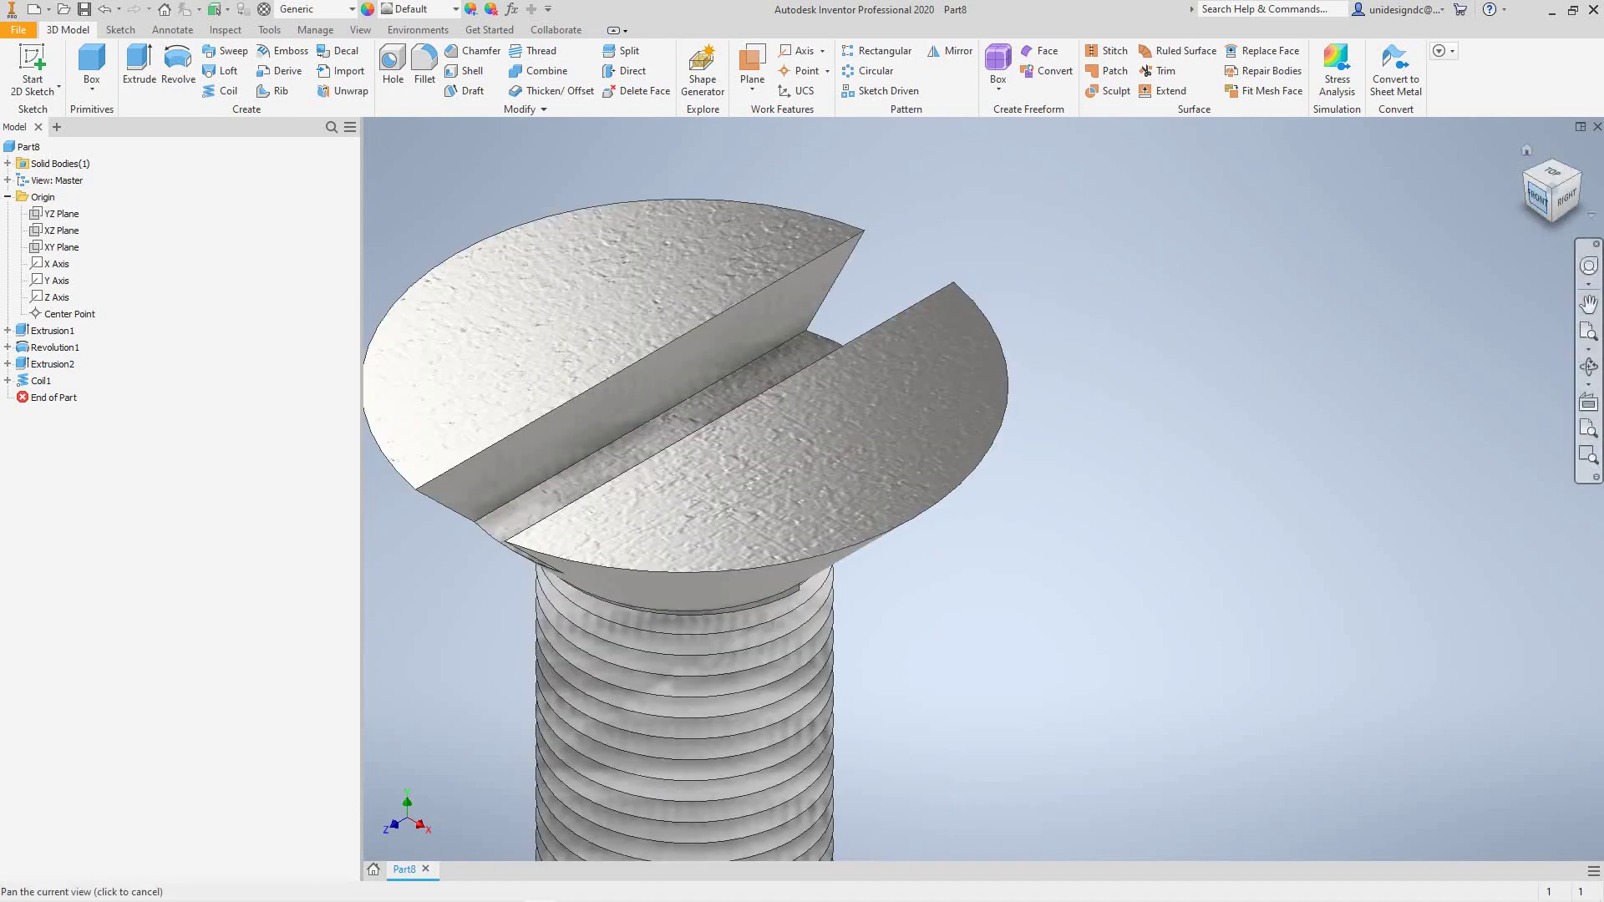
mouse_move(1537, 197)
left_mouse_down()
mouse_move(1523, 144)
mouse_move(1495, 154)
mouse_move(1503, 219)
mouse_move(1475, 197)
left_mouse_up()
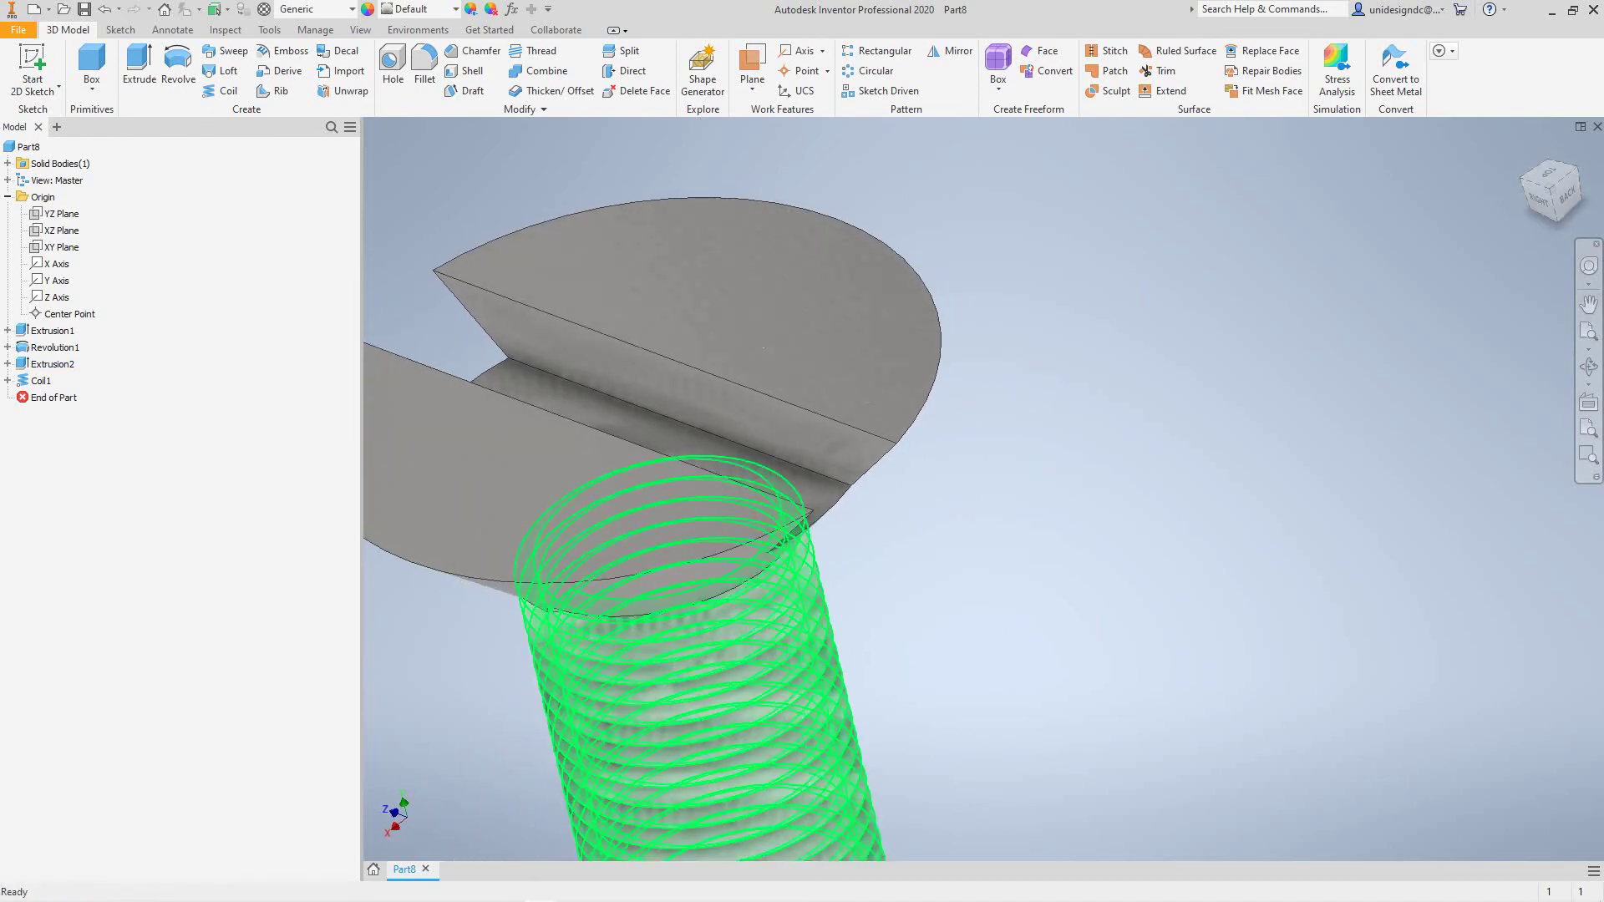
left_click(1526, 150)
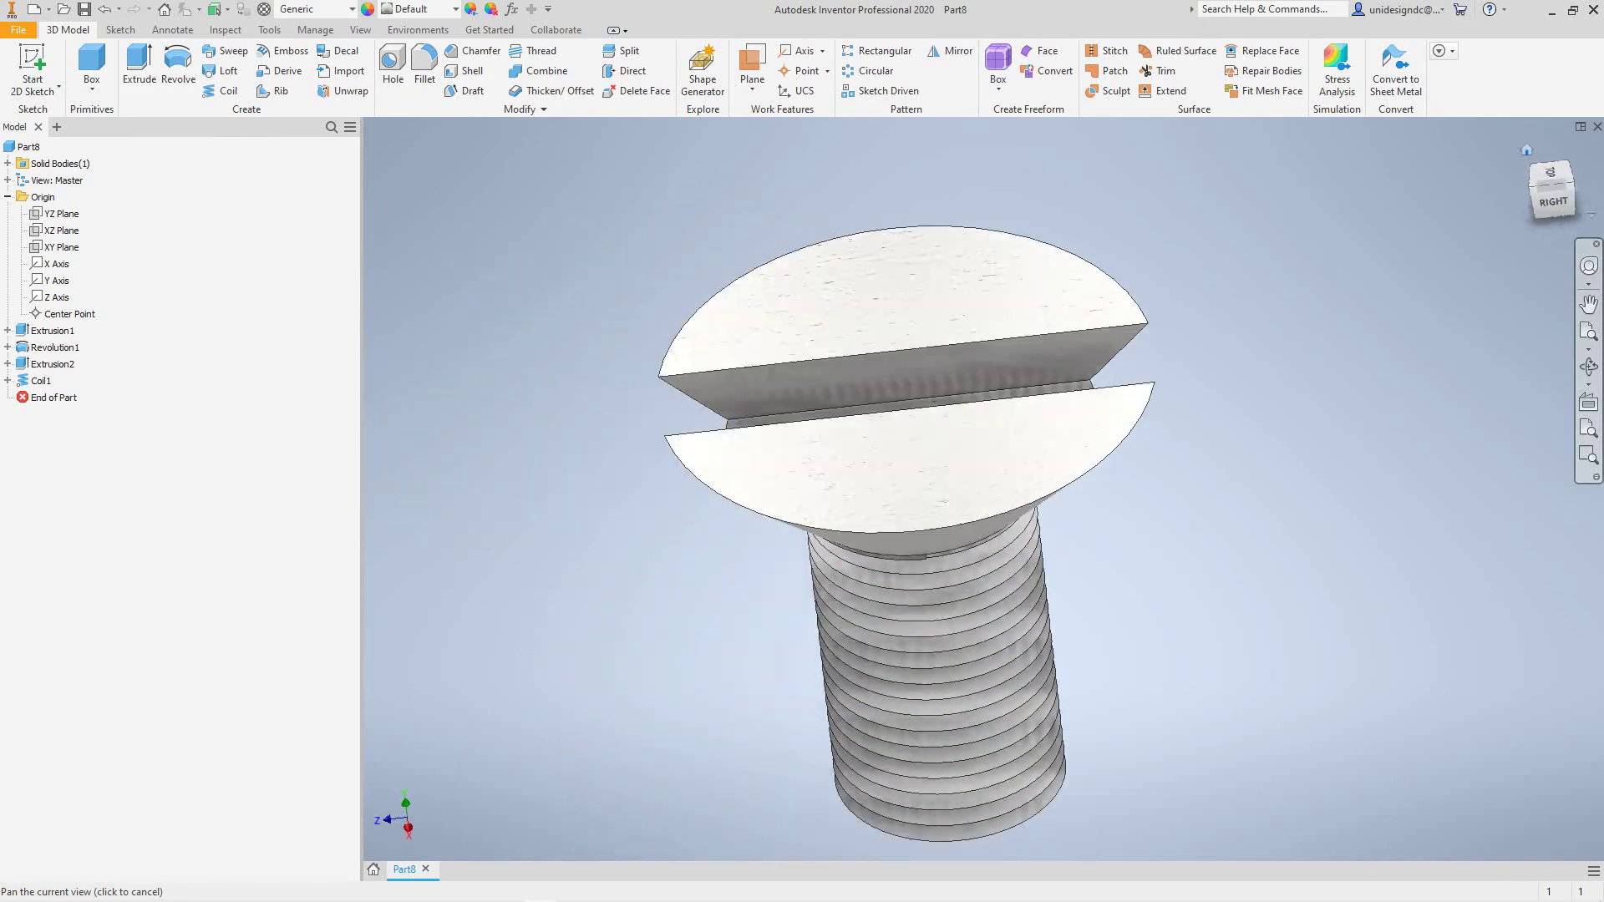